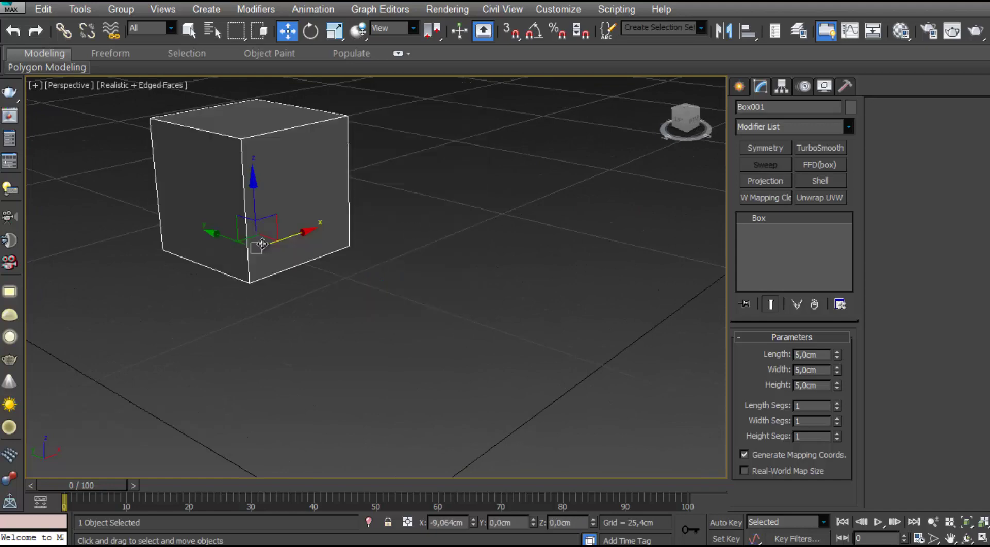
Move the 5 cm box along the X axis and convert it to an editable poly
middle_click_drag(265, 231, 227, 206, "alt")
scroll(288, 227, "down", 5)
left_click_drag(305, 241, 205, 210)
middle_click_drag(222, 208, 316, 208, "alt")
scroll(335, 227, "down", 3)
right_click(367, 248)
mouse_move(384, 396)
left_click(351, 409)
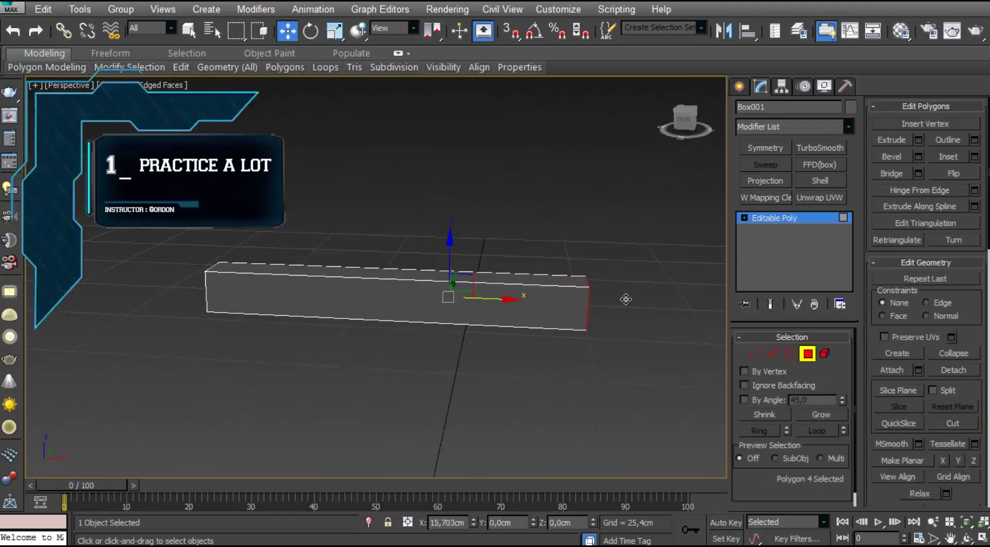
Flare the long block's base outward and select its top, upright side and sloped side polygons
middle_click_drag(625, 299, 664, 353, "alt")
left_click(773, 353)
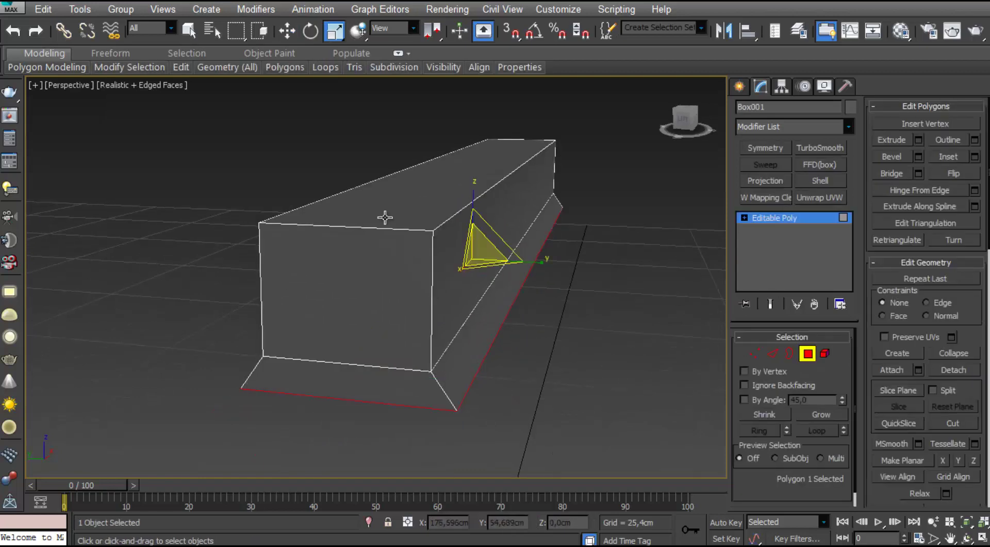
left_click(450, 356, "ctrl")
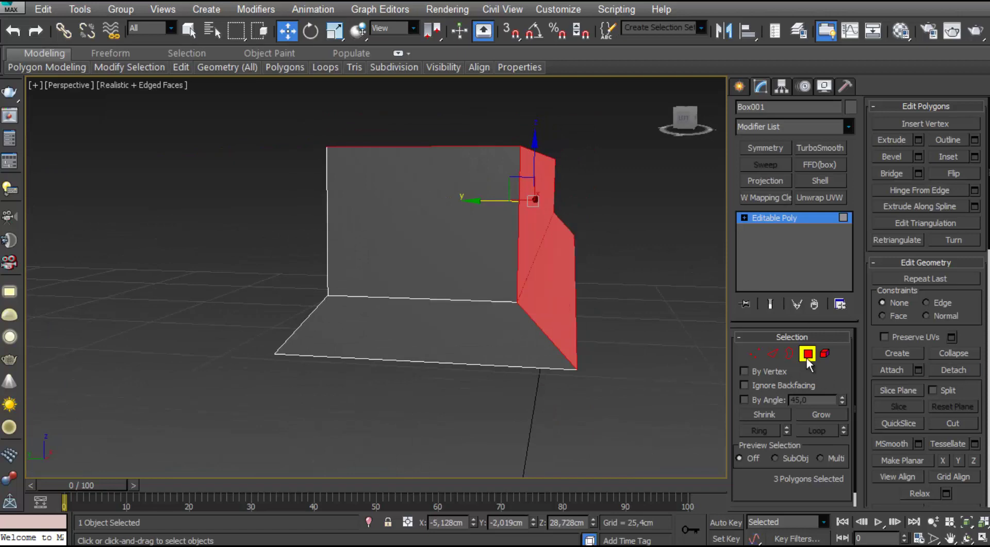
left_click(824, 354)
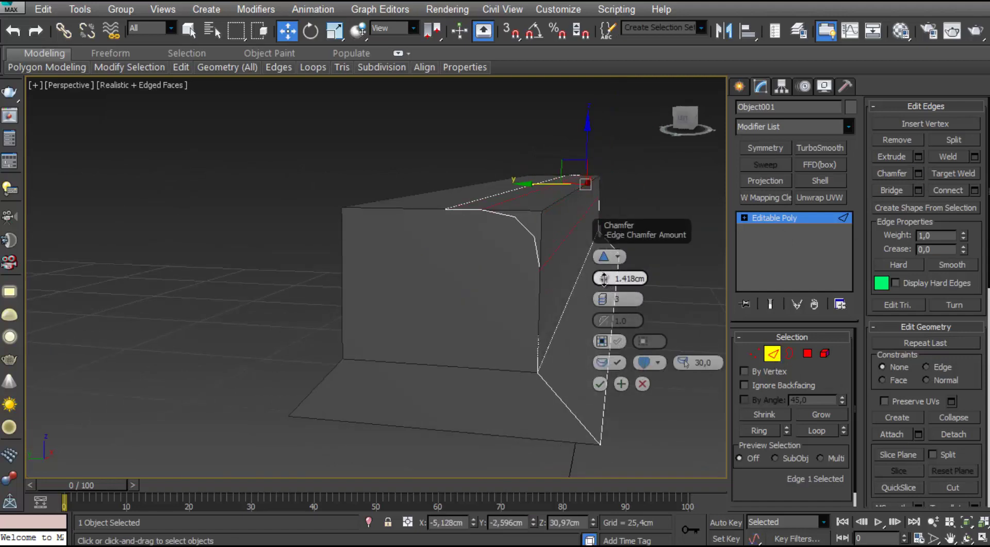
Chamfer the cover's upper long edge by about 1.4 cm with 3 segments and round the block's matching edge
left_click_drag(604, 280, 604, 280)
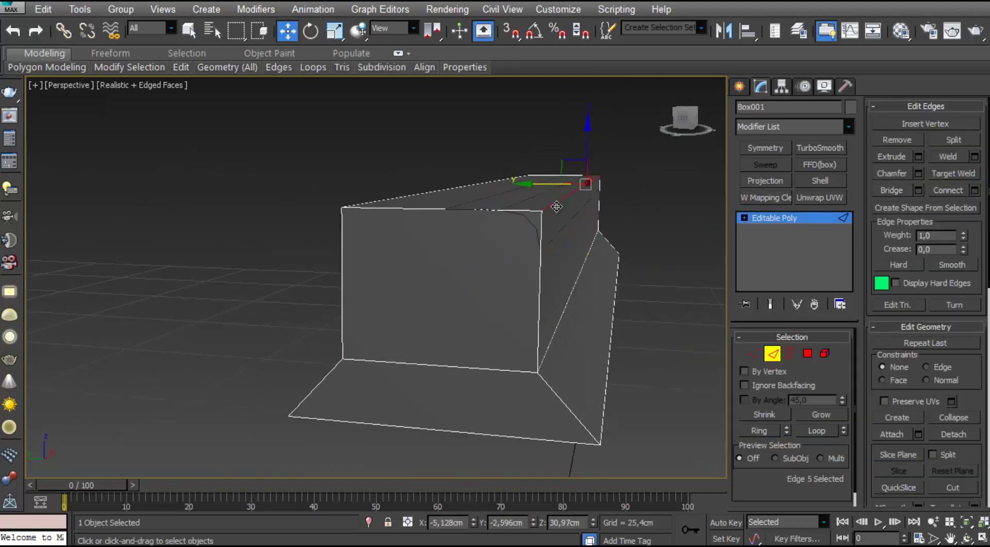
scroll(539, 213, "up", 5)
middle_click_drag(540, 212, 539, 222, "alt")
left_click_drag(605, 277, 605, 283)
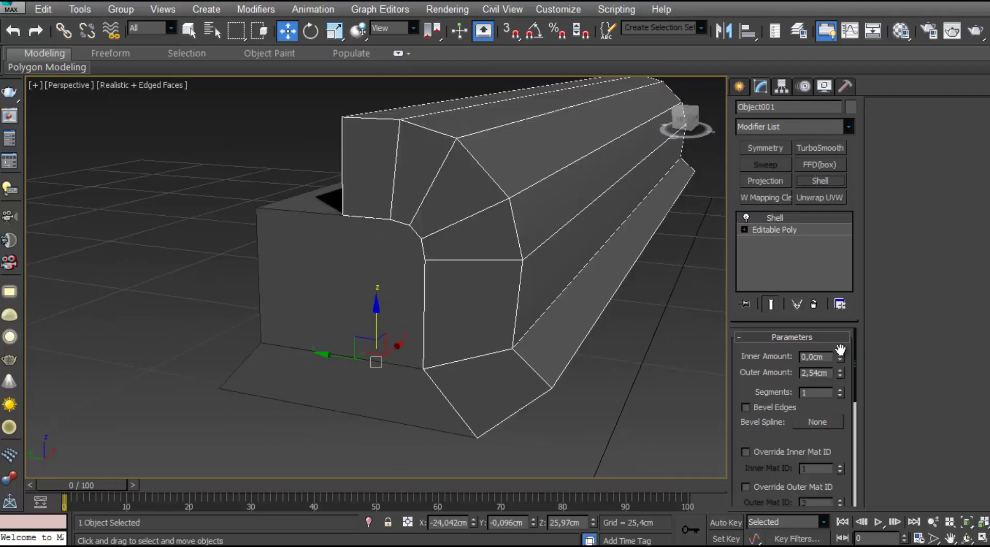
Thicken the cover with a Shell outer amount of 0.178 cm and convert it to an editable poly
right_click(841, 370)
left_click(841, 370)
left_click(841, 369)
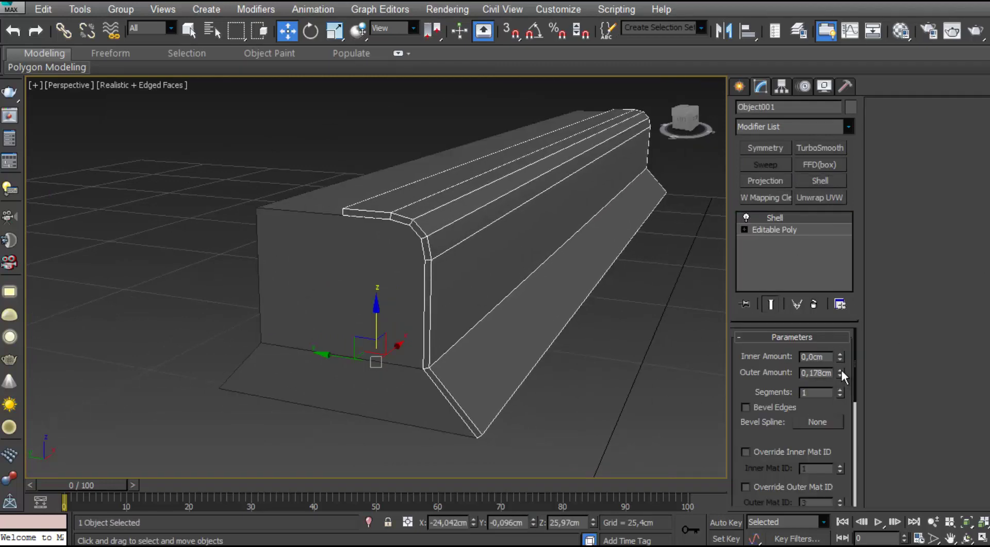
middle_click_drag(516, 356, 621, 304, "alt")
right_click(494, 224)
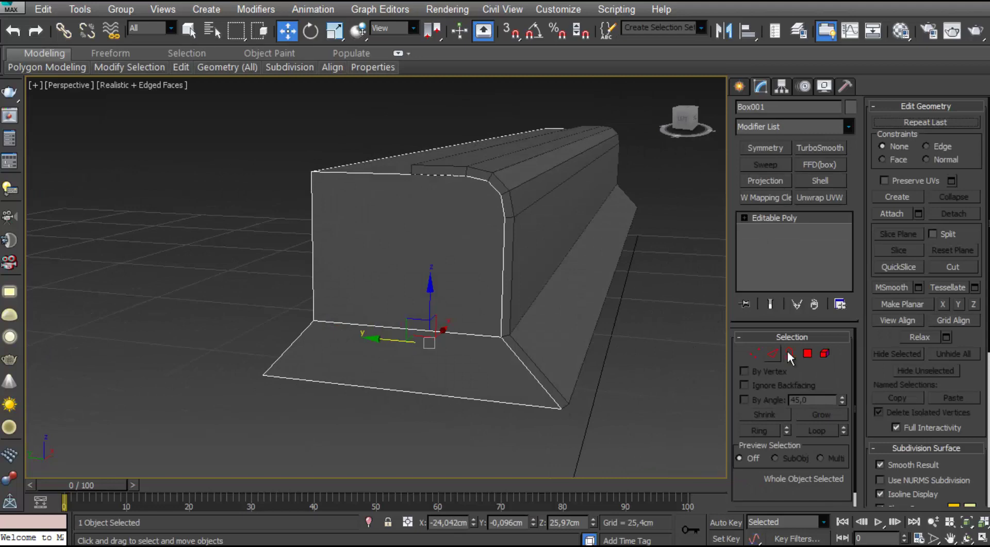
Inset the trapezoidal end polygon at the block's flared base slightly and extrude it inward
left_click(808, 353)
left_click(404, 362)
left_click(975, 156)
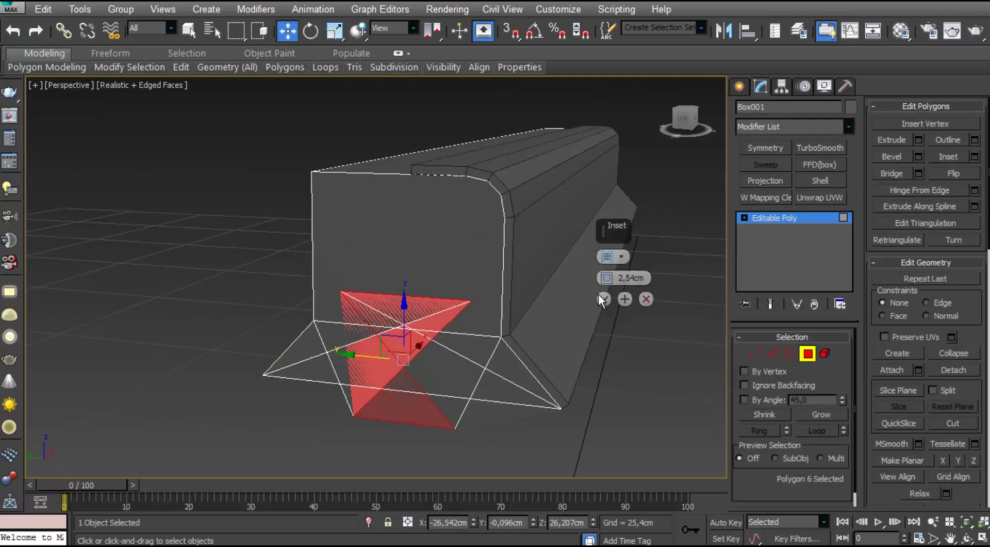
right_click(607, 279)
left_click_drag(607, 278, 607, 274)
left_click(603, 299)
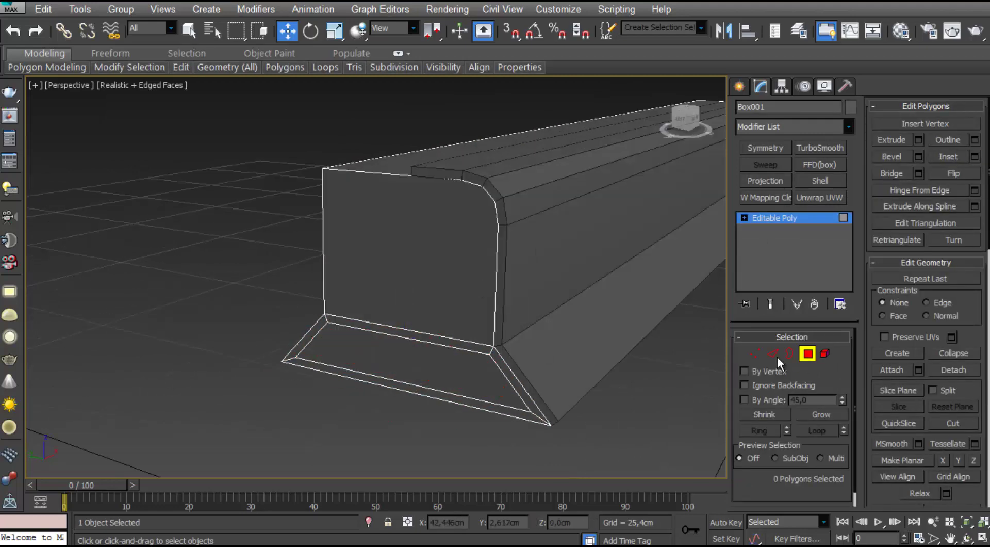
left_click(917, 140)
left_click_drag(608, 278, 608, 284)
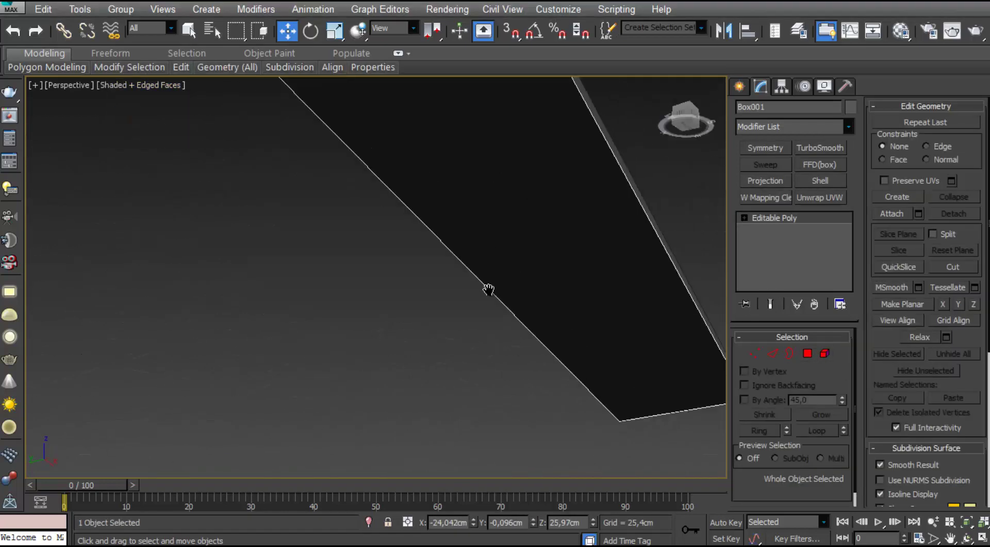
Copy the block's underside polygon a short distance straight down
left_click(489, 288)
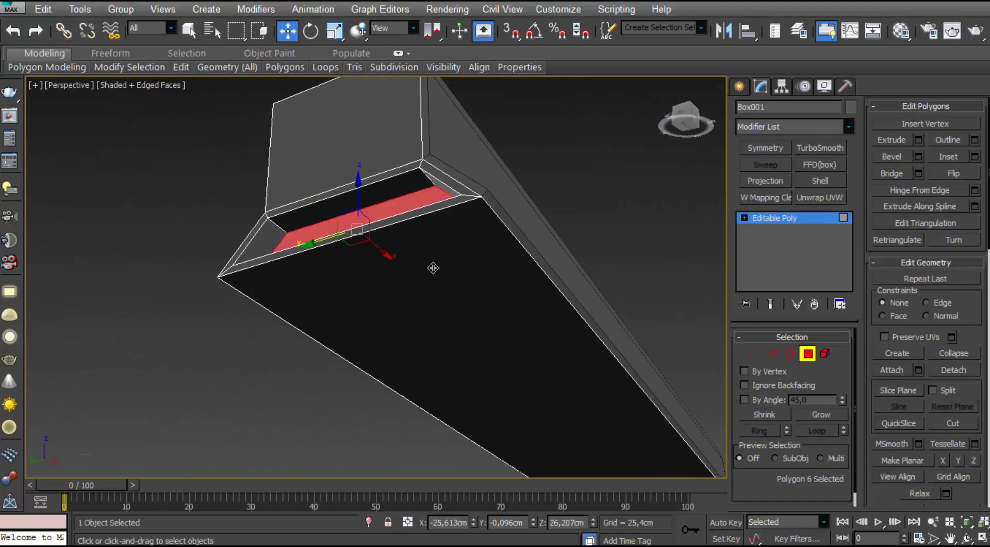
left_click_drag(584, 405, 586, 439)
middle_click_drag(464, 279, 444, 356, "alt")
middle_click_drag(568, 367, 572, 330, "alt")
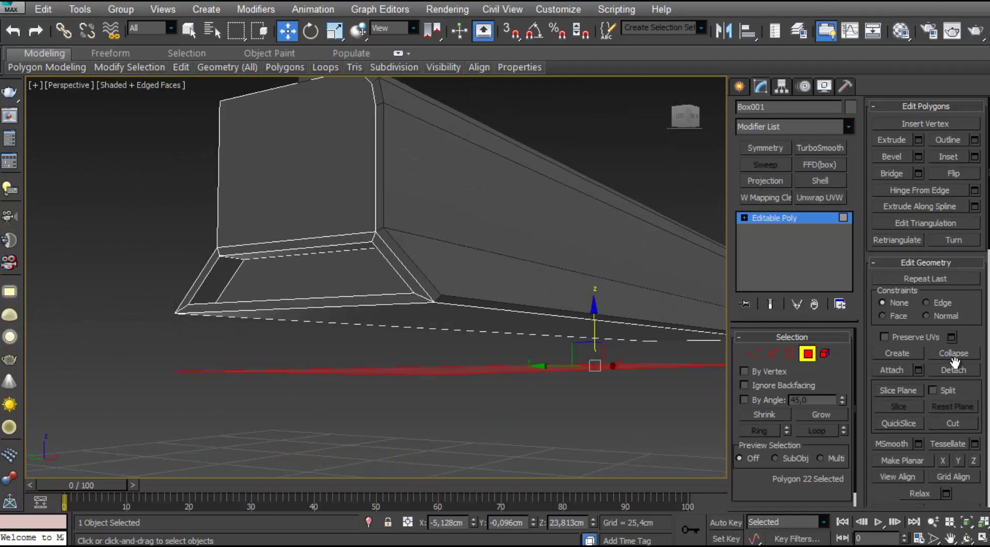
Detach the copied underside polygon from the block as a separate object
left_click(954, 370)
key("Return")
left_click(807, 353)
middle_click_drag(596, 393, 597, 411, "alt")
left_click(824, 355)
left_click(953, 215)
key("Return")
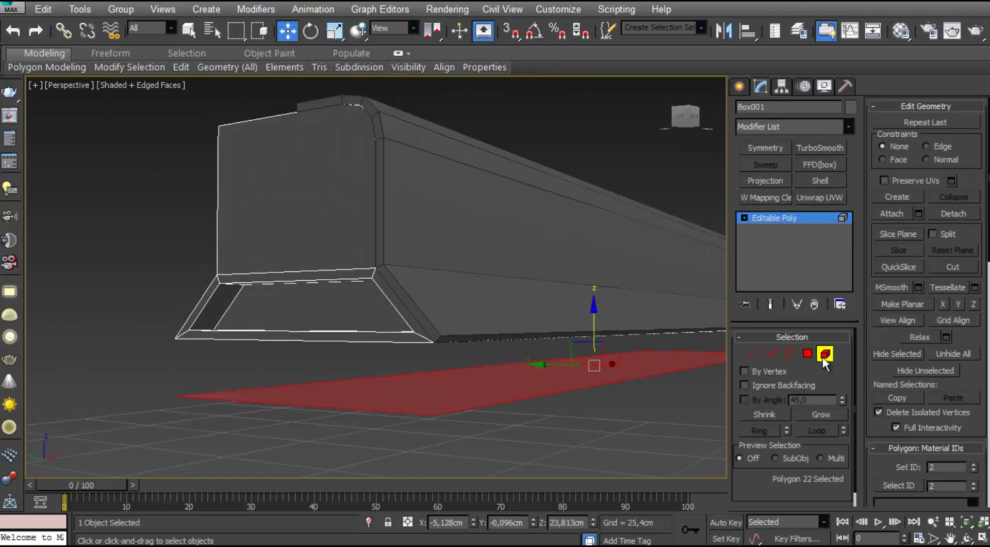
left_click(823, 355)
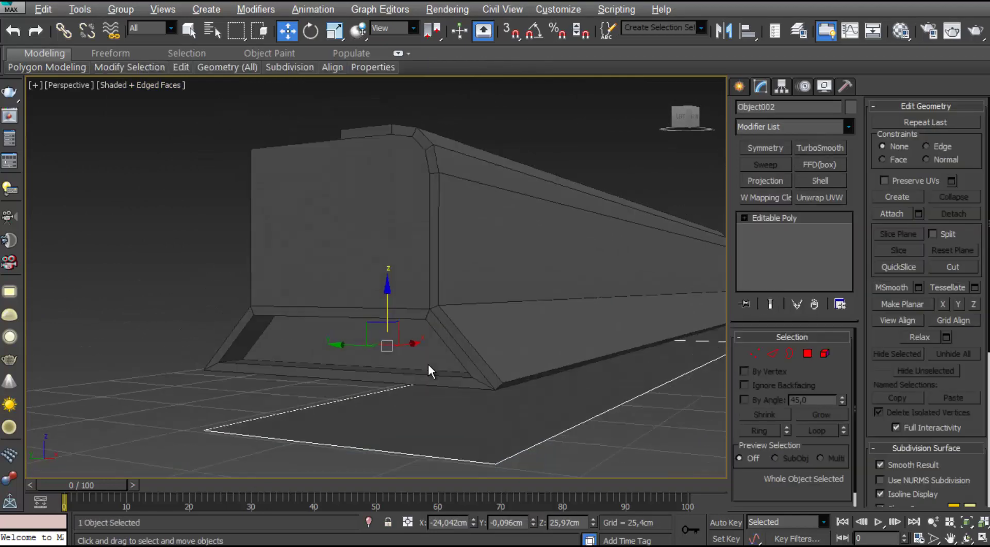
Thicken the detached plate with a Shell of 1.524 cm inner and 1.473 cm outer amount and convert it to an editable poly
left_click(820, 180)
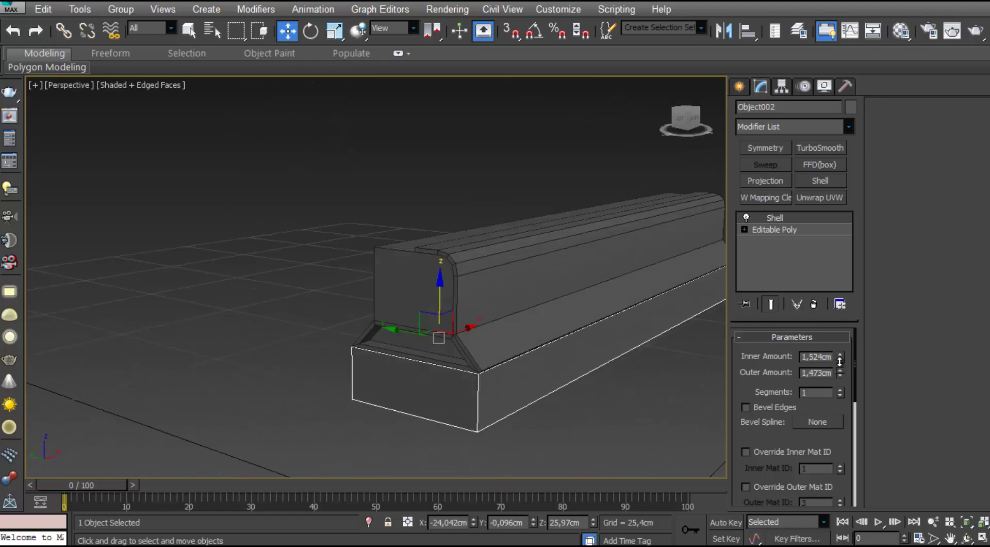
right_click(551, 308)
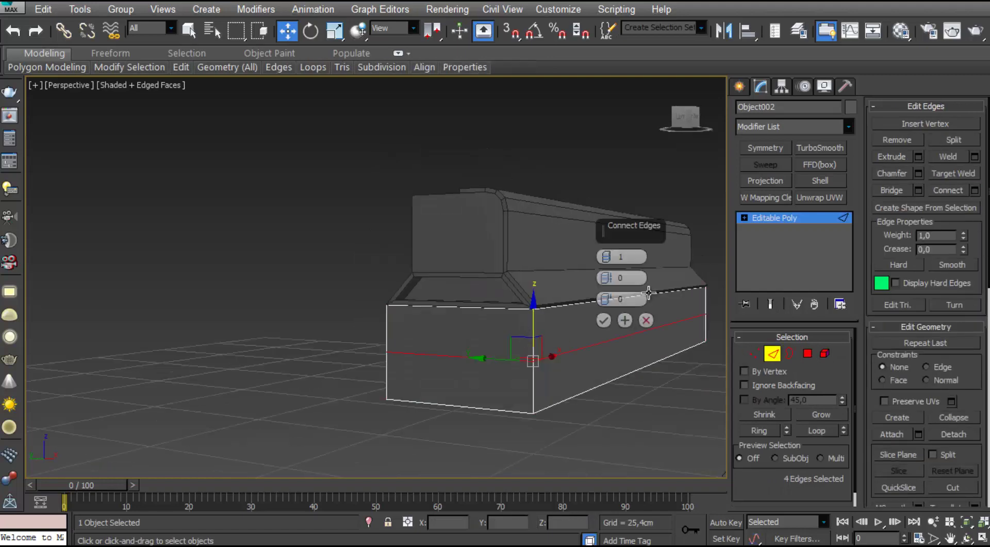
Add a horizontal edge loop low around the base block and scale its bottom polygon inward
left_click_drag(606, 299, 608, 394)
left_click(808, 353)
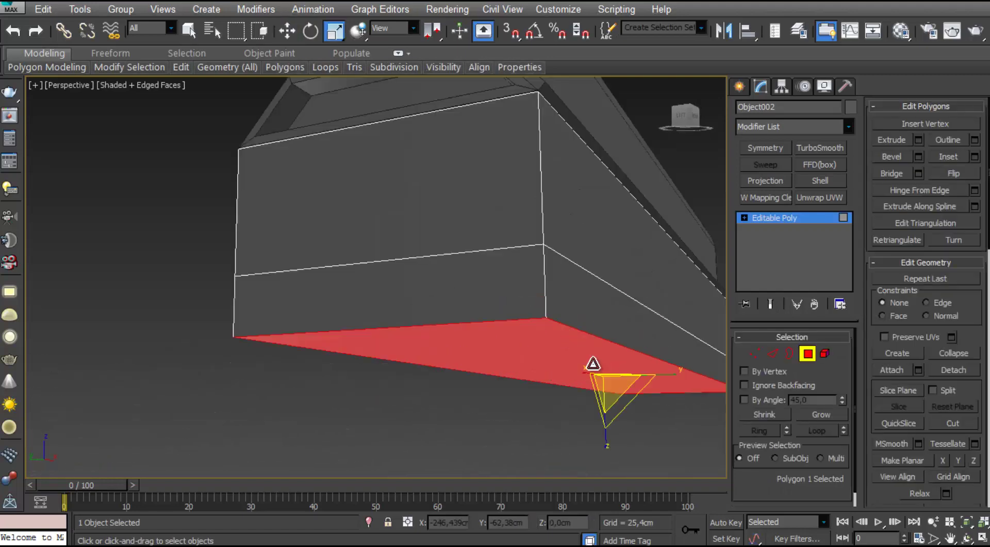
middle_click_drag(534, 309, 550, 345, "alt")
left_click_drag(672, 380, 665, 382)
Inset the sloped polygon at the lower end of the base block by a small amount
left_click(556, 425)
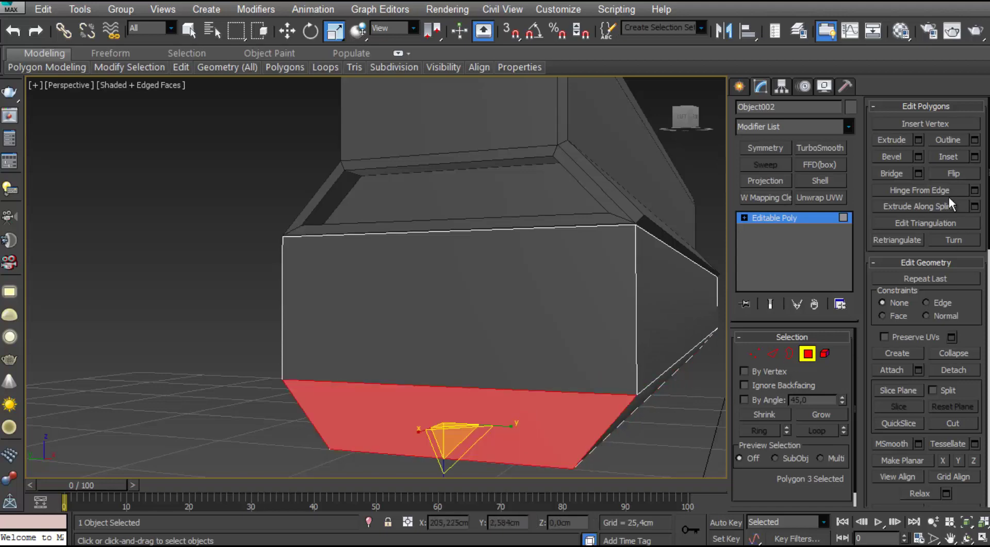
left_click(975, 157)
right_click(609, 275)
left_click(609, 274)
middle_click_drag(456, 330, 499, 331, "alt")
left_click(606, 277)
left_click(603, 299)
middle_click_drag(588, 319, 495, 356, "alt")
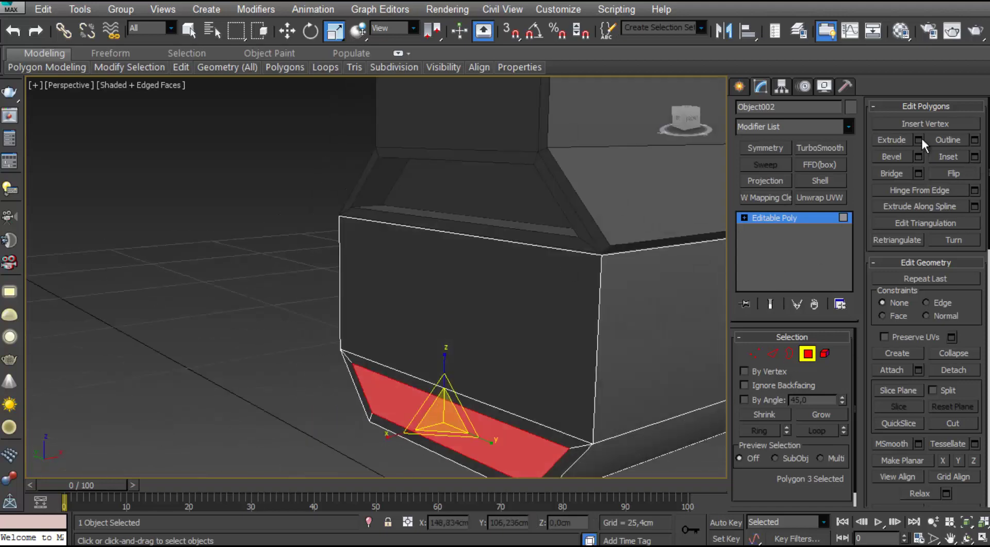
Extrude the inset end polygon of the base block with a height of -1.0 cm
left_click(918, 140)
right_click(607, 278)
left_click_drag(607, 278, 607, 294)
middle_click_drag(652, 330, 632, 284, "alt")
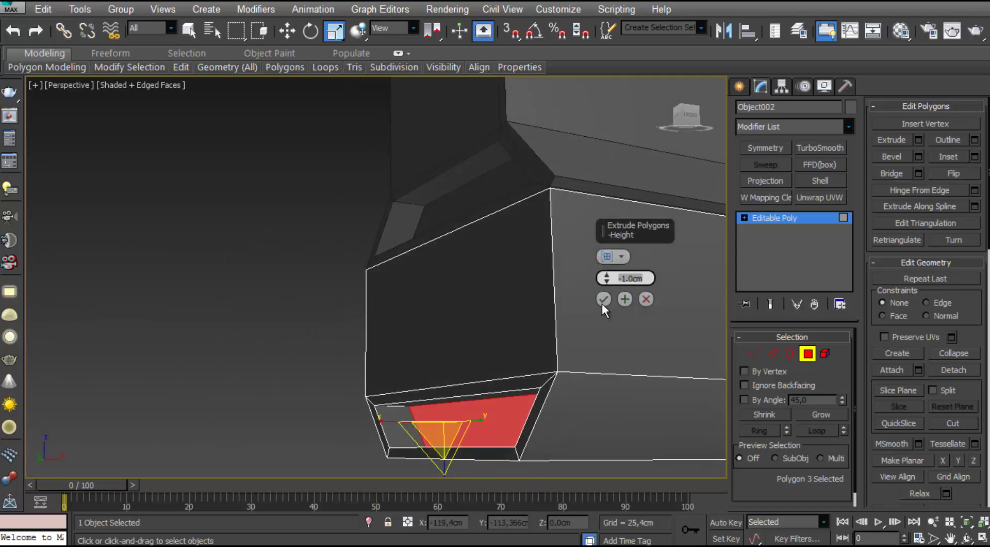
left_click(603, 300)
Apply a Symmetry modifier to the cover with mirror axis Y and Flip enabled
middle_click_drag(413, 304, 439, 341, "alt")
scroll(376, 303, "down", 4)
left_click(557, 402)
middle_click_drag(508, 253, 547, 284, "alt")
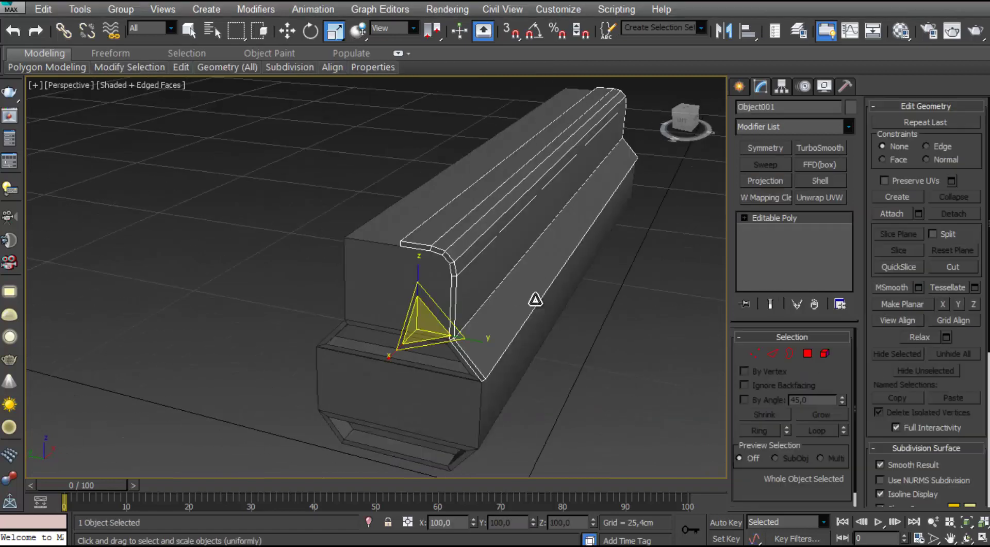
scroll(535, 298, "up", 5)
left_click(758, 149)
scroll(502, 295, "down", 5)
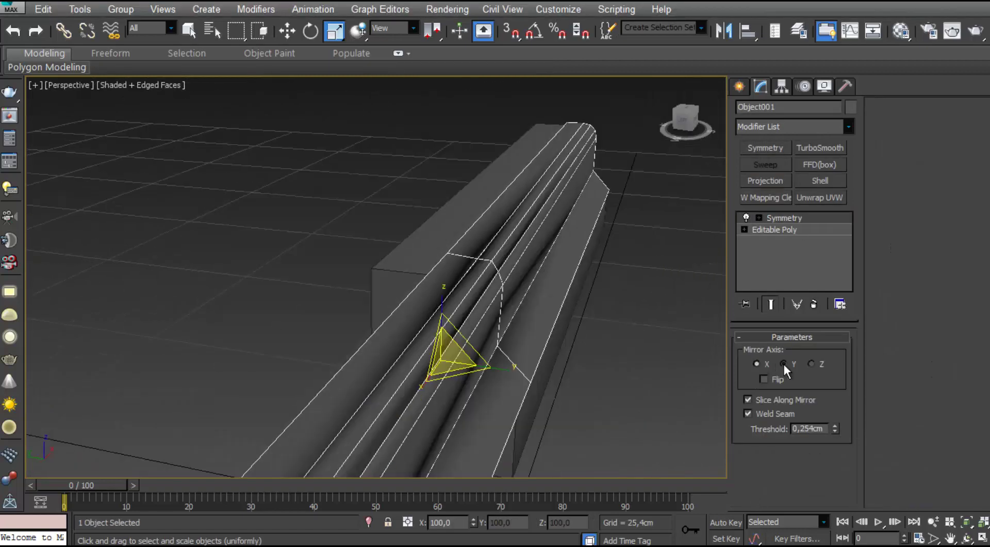
left_click(784, 363)
left_click(764, 379)
scroll(464, 341, "up", 5)
middle_click_drag(443, 361, 501, 347, "alt")
middle_click_drag(573, 180, 704, 262)
Edit the cover's mesh beneath its Symmetry modifier at the inner seam and turn on the end result display
left_click(773, 229)
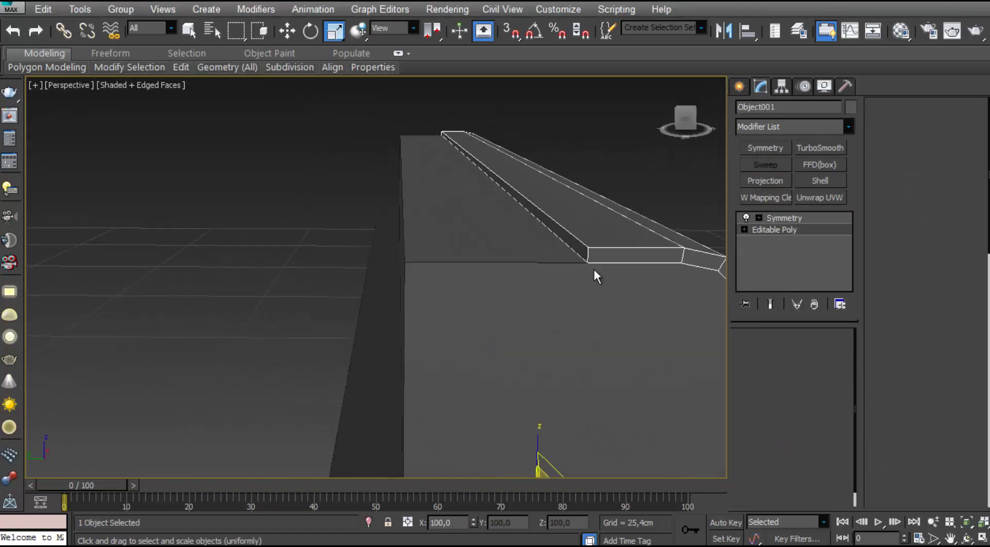
key("4")
left_click(692, 292)
key("3")
left_click(771, 304)
middle_click_drag(582, 191, 493, 183, "alt")
Select the crosswise edges around the block and connect them with one centred segment
key("w")
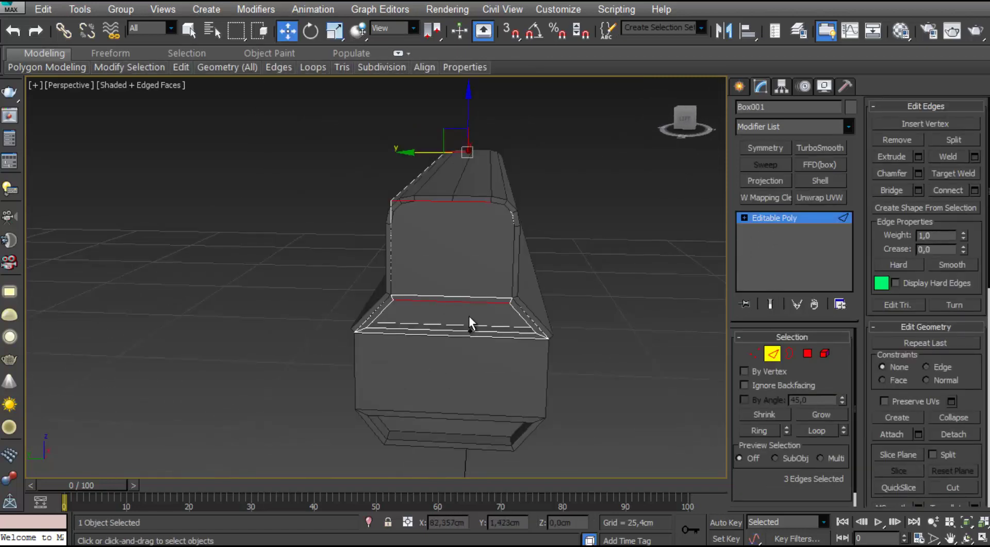
left_click(462, 336, "ctrl")
left_click(460, 325, "ctrl")
left_click(459, 296, "ctrl")
scroll(460, 263, "up", 5)
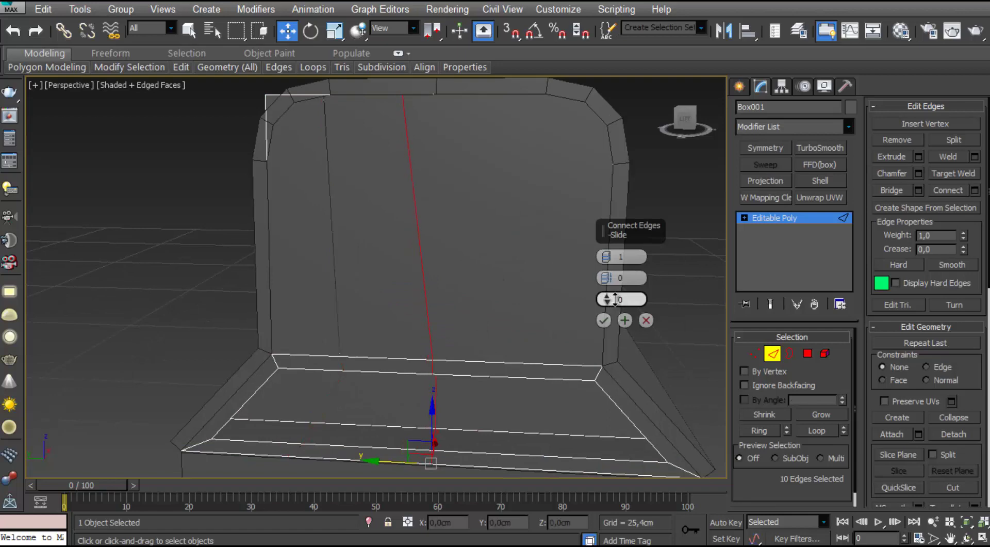
middle_click_drag(639, 425, 639, 453)
left_click(603, 320)
Make the block's new centre edge loop planar along the Y axis
left_click_drag(868, 427, 871, 148)
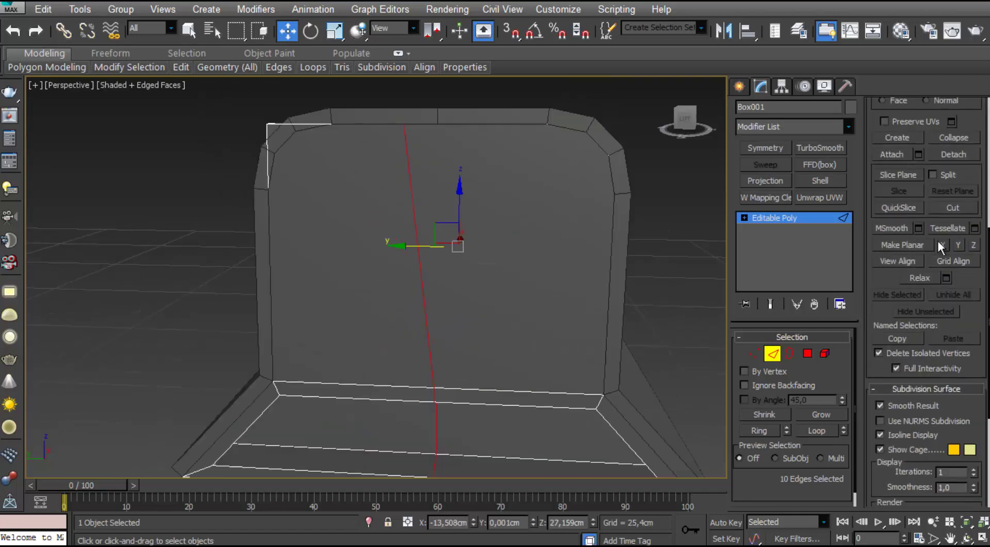
left_click(942, 245)
key("ctrl+z")
left_click(957, 247)
middle_click_drag(439, 154, 433, 261)
scroll(433, 261, "down", 5)
Delete the block's polygons on one side of the centre loop
left_click(807, 353)
middle_click_drag(464, 309, 477, 301, "alt")
left_click_drag(303, 197, 401, 419)
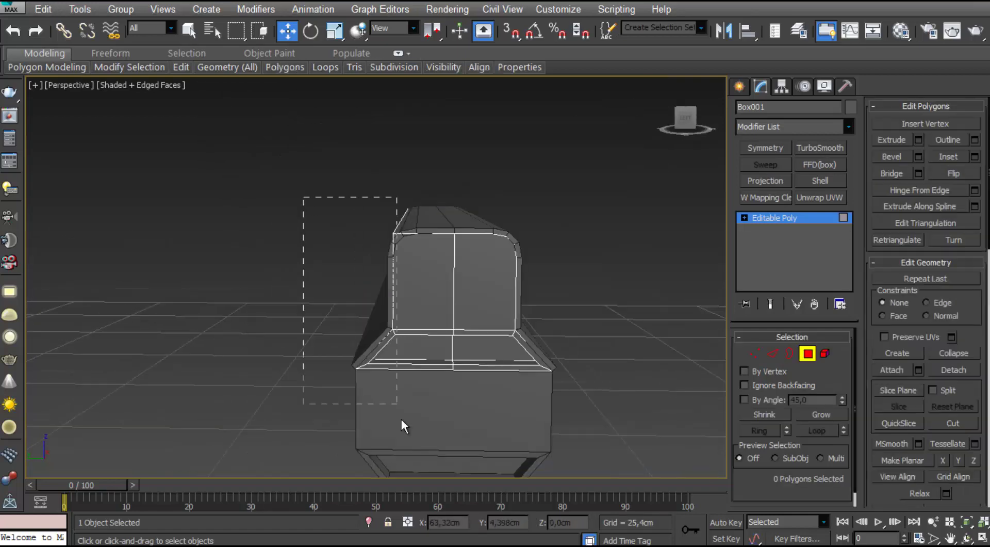
left_click(534, 413)
Copy the Symmetry modifier from the cover and paste it onto the halved block
right_click(796, 219)
left_click(820, 274)
left_click(511, 278)
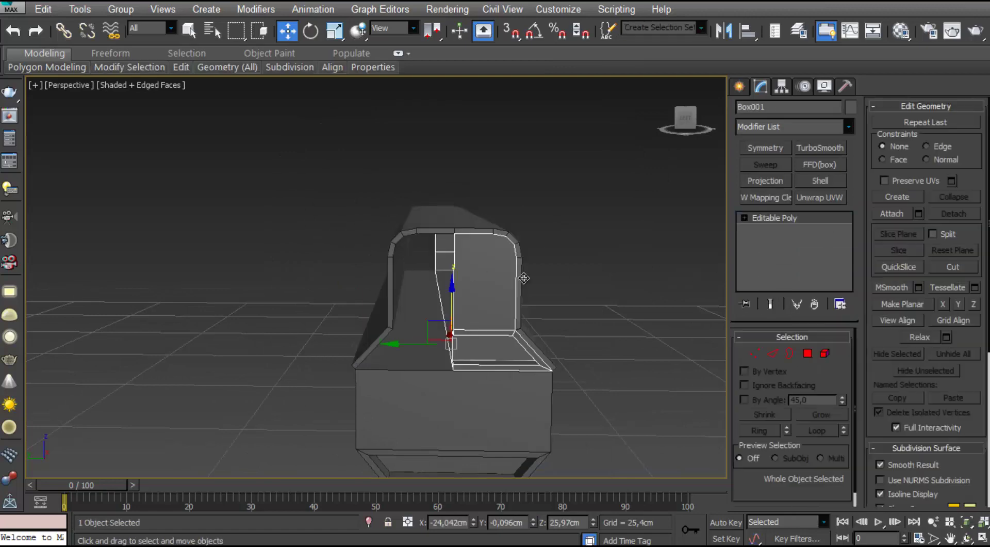
right_click(752, 242)
left_click(774, 309)
scroll(552, 243, "up", 5)
middle_click_drag(552, 244, 631, 261)
scroll(587, 240, "down", 5)
scroll(560, 219, "up", 5)
Copy the cover's top centre polygon slightly upward from the Editable Poly level beneath Symmetry
left_click(448, 212)
middle_click_drag(503, 160, 553, 247)
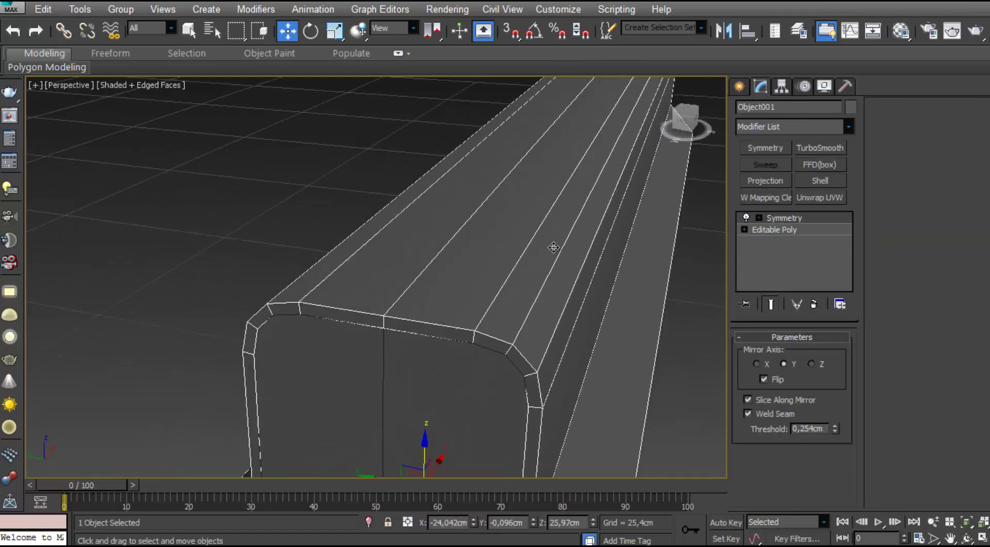
left_click(774, 230)
left_click(808, 353)
left_click(447, 288)
mouse_move(446, 287)
middle_mouse_down("alt")
mouse_move(497, 241)
mouse_move(508, 265)
middle_mouse_up("alt")
left_click_drag(582, 152, 581, 139, "shift")
left_click(554, 283)
Detach the raised top strip from the cover as a clone in a separate object
left_click(807, 353)
middle_click_drag(670, 304, 678, 261, "alt")
left_click(824, 353)
right_click(479, 203)
left_click(951, 214)
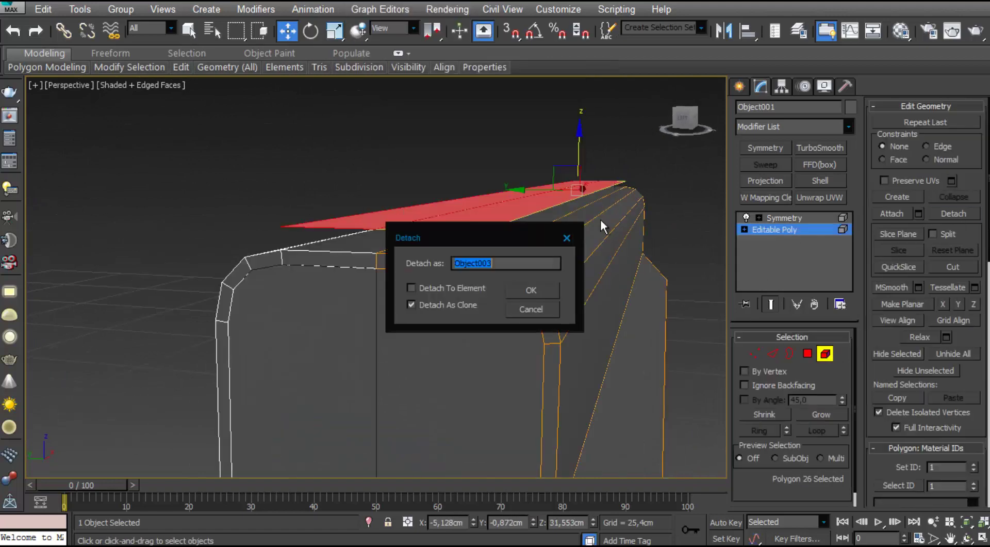
left_click(531, 289)
left_click(824, 353)
Thicken the top strip with a Shell of 0.381 cm inner and 1.016 cm outer amount and convert it to an editable poly
middle_click_drag(547, 232, 516, 242, "alt")
left_click(196, 252)
left_click(310, 250)
middle_click_drag(325, 345, 336, 361, "alt")
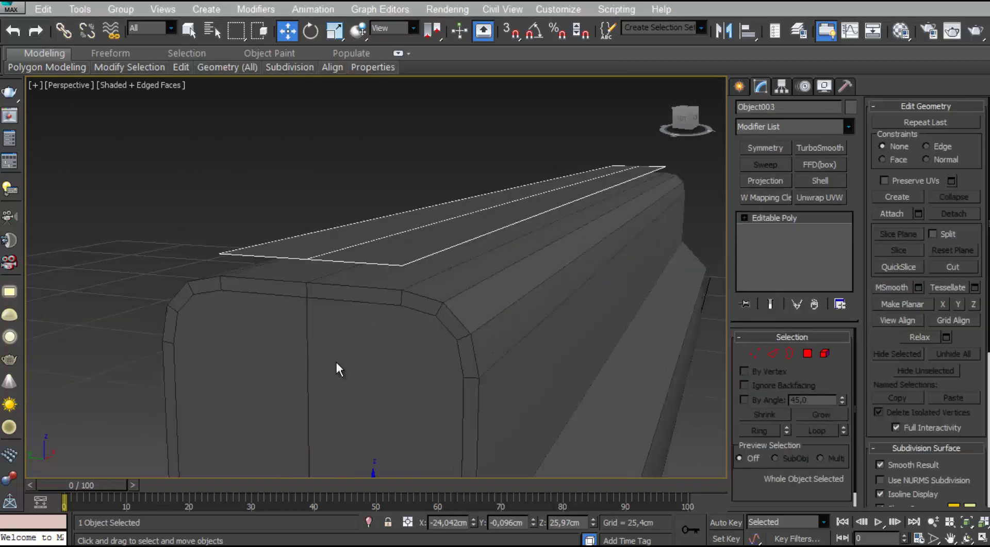
left_click(820, 181)
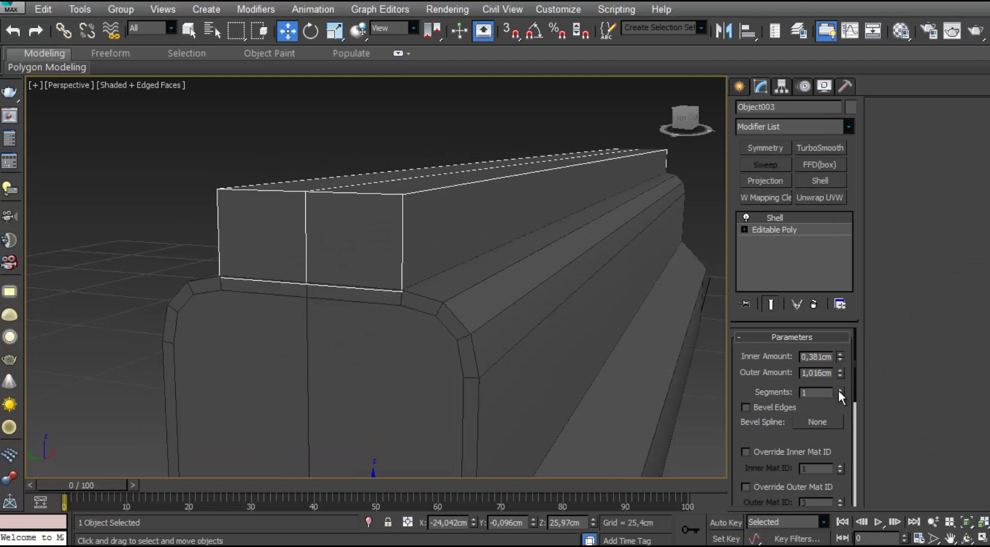
middle_click_drag(360, 227, 375, 261, "alt")
right_click(375, 261)
left_click(404, 393)
middle_click_drag(404, 394, 438, 412, "alt")
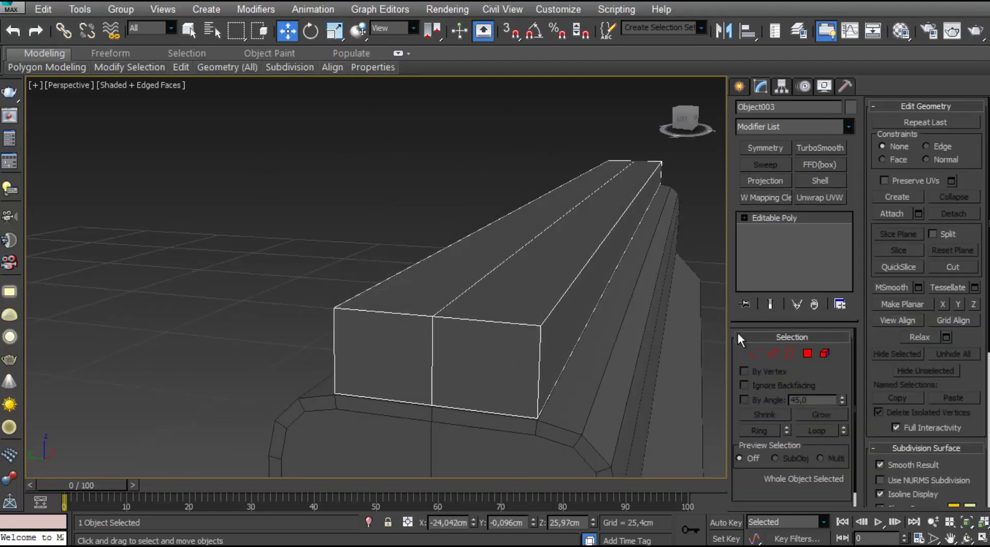
Raise the two top polygons of the strip slightly along Z
left_click(807, 353)
middle_click_drag(330, 320, 390, 302, "alt")
left_click(447, 301)
left_click(431, 242, "ctrl")
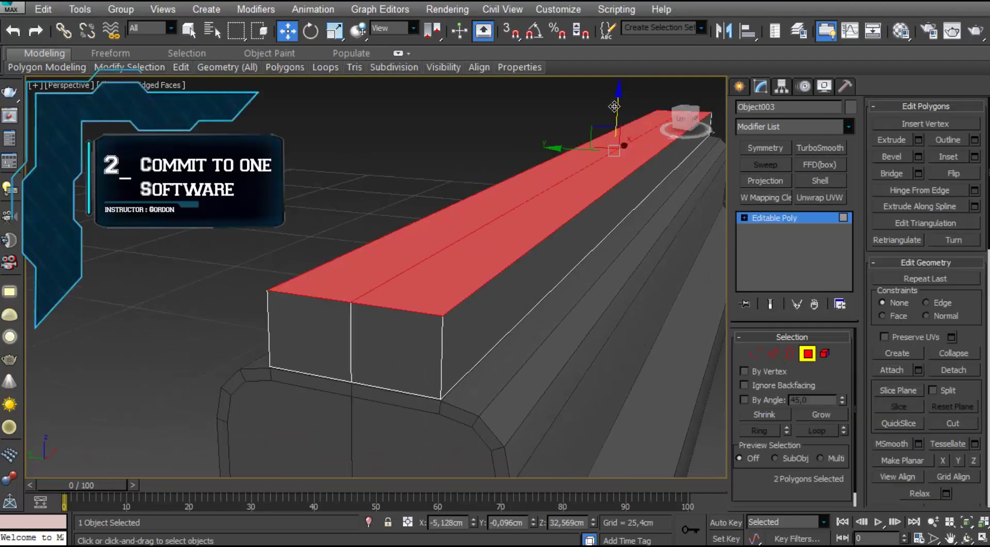
mouse_move(616, 106)
left_mouse_down()
mouse_move(612, 119)
mouse_move(615, 97)
left_mouse_up()
Connect the strip's vertical edges with one lengthwise edge loop around its sides
left_click(772, 353)
left_click(444, 314)
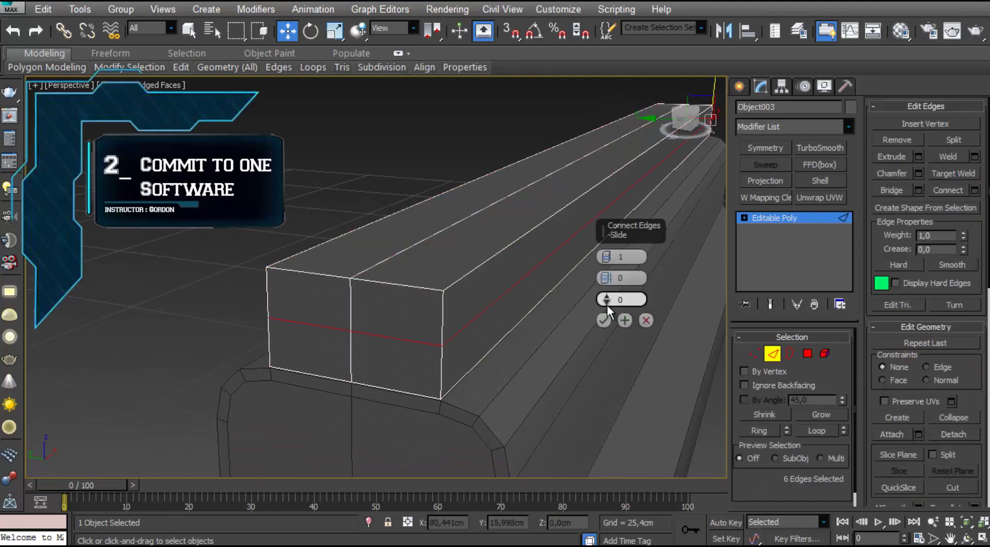
left_click(604, 321)
Move the top edges at the strip's near end slightly inward along X to slope that end
left_click(807, 354)
middle_click_drag(462, 247, 508, 266, "alt")
left_click(772, 353)
double_click(105, 260)
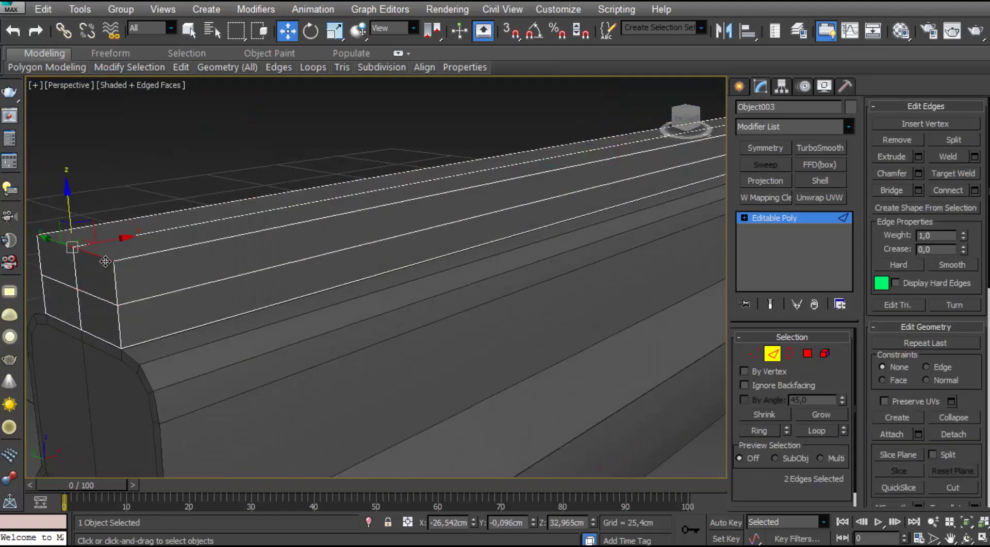
middle_click_drag(105, 261, 312, 257, "alt")
left_click_drag(319, 254, 322, 253)
middle_click_drag(322, 253, 444, 243, "alt")
Scale the strip's four top corner vertices inward across its width to slope the long sides
left_click(369, 265)
key("1")
key("r")
middle_click_drag(537, 342, 382, 330, "alt")
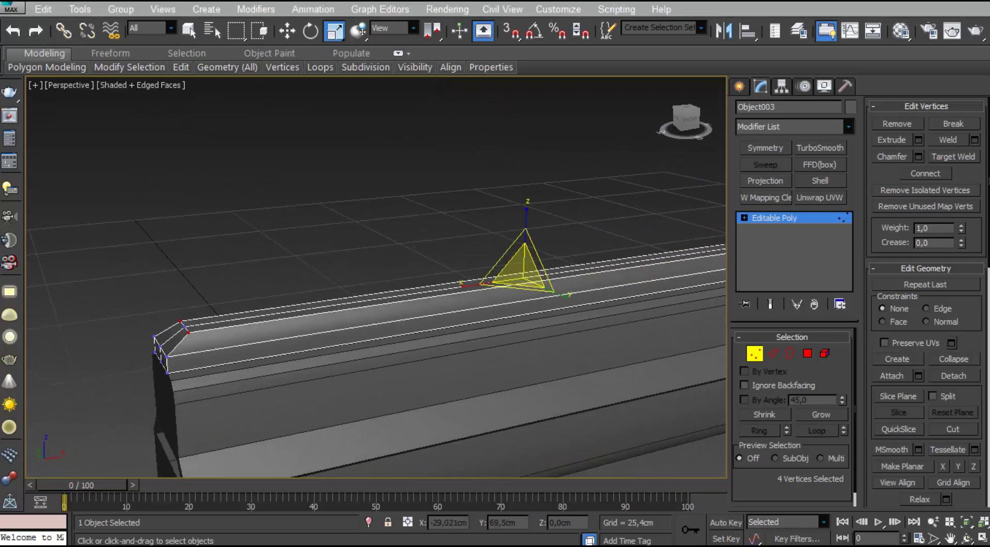
Extend the strip past the cover by moving its nine far-end vertices along X to about 26.47 cm
middle_click_drag(670, 309, 462, 321)
key("w")
left_click_drag(448, 287, 586, 313)
scroll(586, 314, "down", 3)
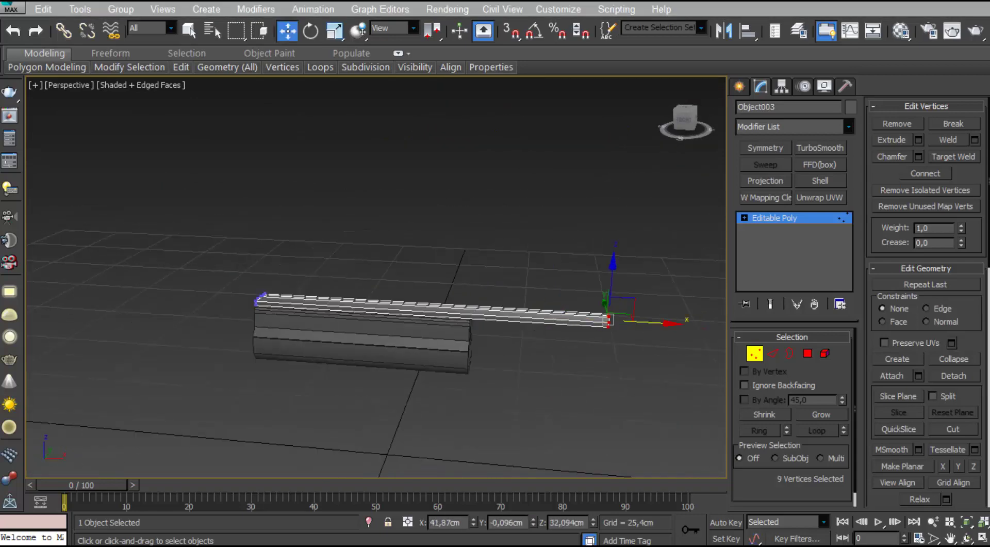
scroll(291, 351, "up", 2)
scroll(290, 351, "up", 3)
middle_click_drag(673, 393, 640, 396, "alt")
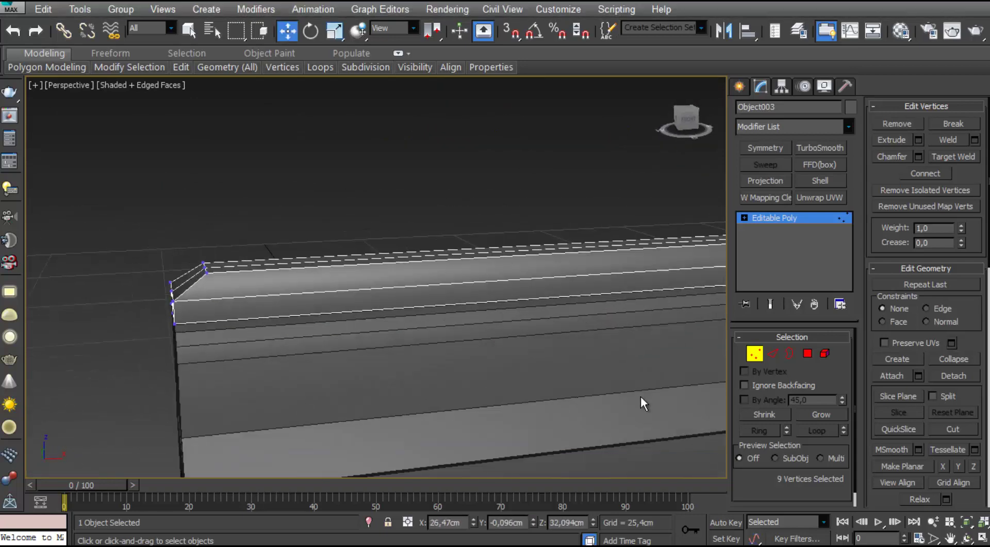
Connect the strip's long edges with one cross edge loop, using a slide of 65
key("2")
key("ctrl+shift+e")
left_click_drag(621, 298, 618, 404)
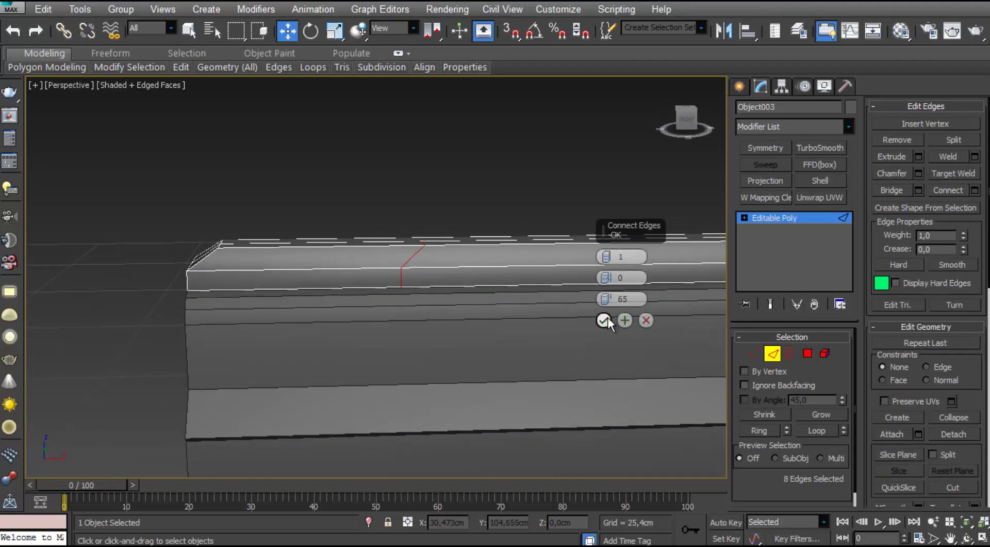
left_click(606, 319)
Chamfer the new cross loop by 1.661 cm with 2 segments to form three spaced loops
scroll(872, 219, "down", 8)
middle_click_drag(420, 250, 377, 295)
scroll(340, 263, "up", 4)
scroll(876, 155, "up", 8)
left_click(917, 174)
left_click(918, 172)
scroll(342, 291, "down", 4)
left_click(600, 384)
Chamfer the three cross loops again to split them into six evenly spaced loops
scroll(361, 287, "up", 4)
double_click(357, 287, "ctrl")
scroll(361, 288, "up", 3)
left_click(918, 174)
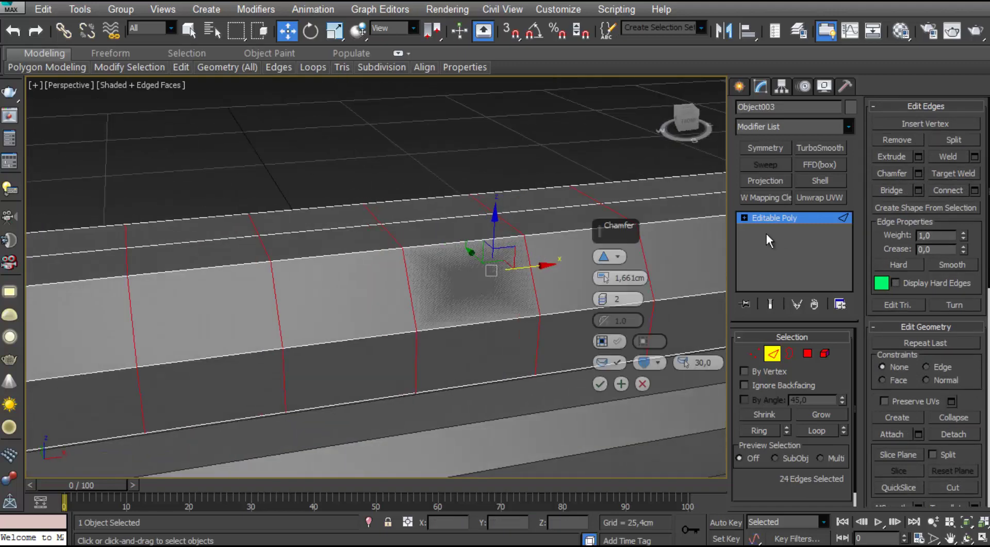
left_click(603, 277)
scroll(464, 286, "down", 4)
middle_click_drag(460, 282, 454, 296, "alt")
scroll(466, 287, "up", 4)
left_click(602, 277)
scroll(507, 286, "down", 5)
scroll(453, 297, "up", 3)
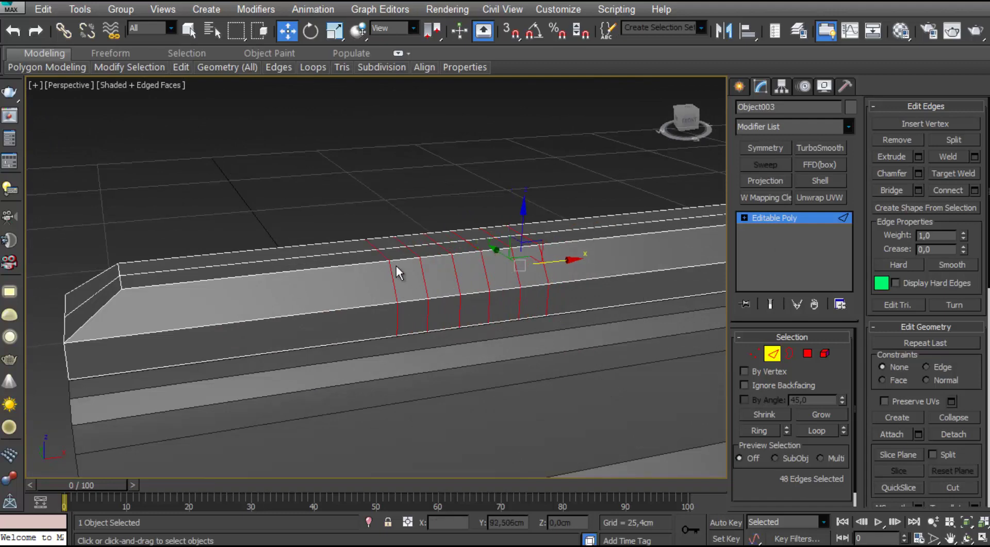
Connect the lower side edges with a lengthwise loop and select three alternating bands above it, across the top and both sides
scroll(396, 266, "up", 3)
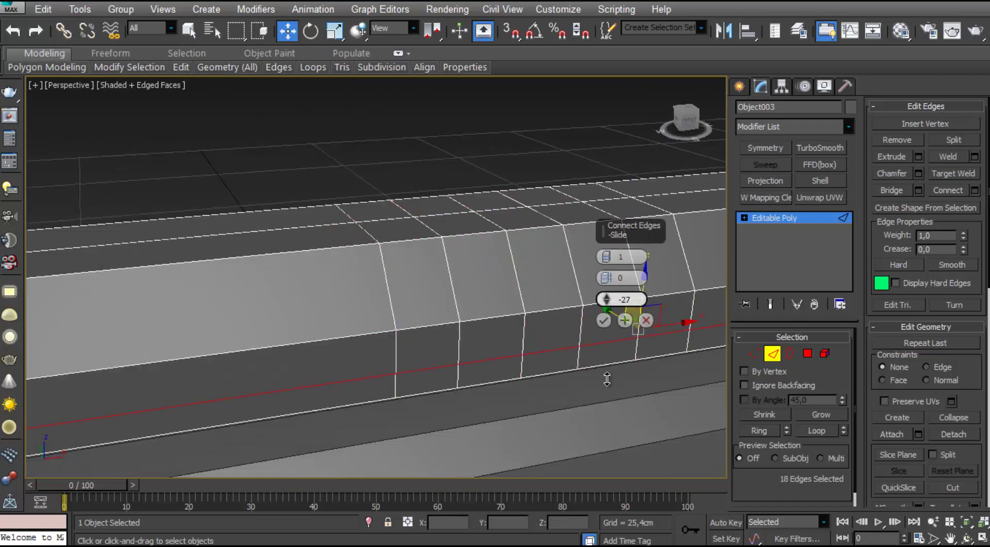
left_click(801, 355)
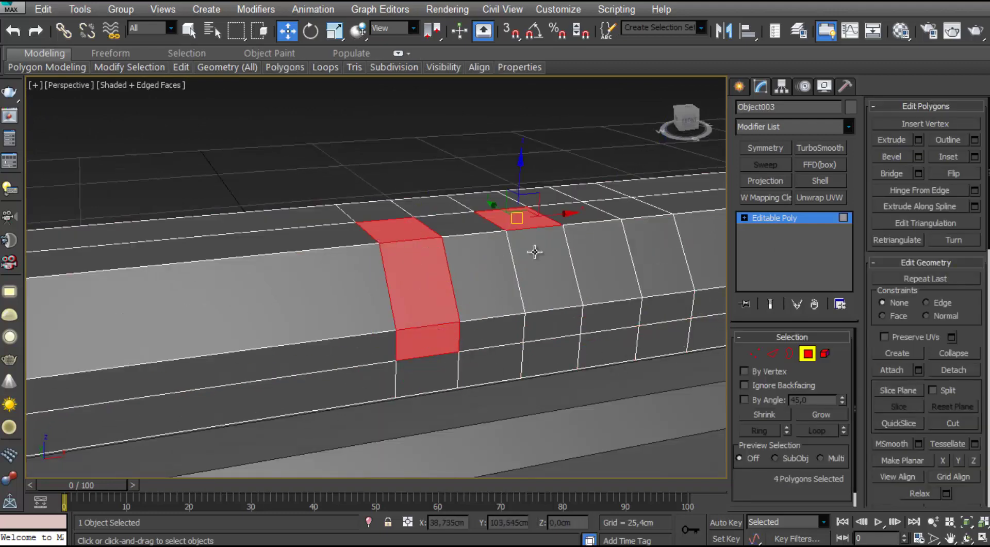
left_click(664, 314, "ctrl")
scroll(639, 310, "down", 4)
middle_click_drag(495, 289, 665, 314, "alt")
scroll(464, 279, "up", 4)
left_click(446, 321, "ctrl")
left_click(415, 373, "ctrl")
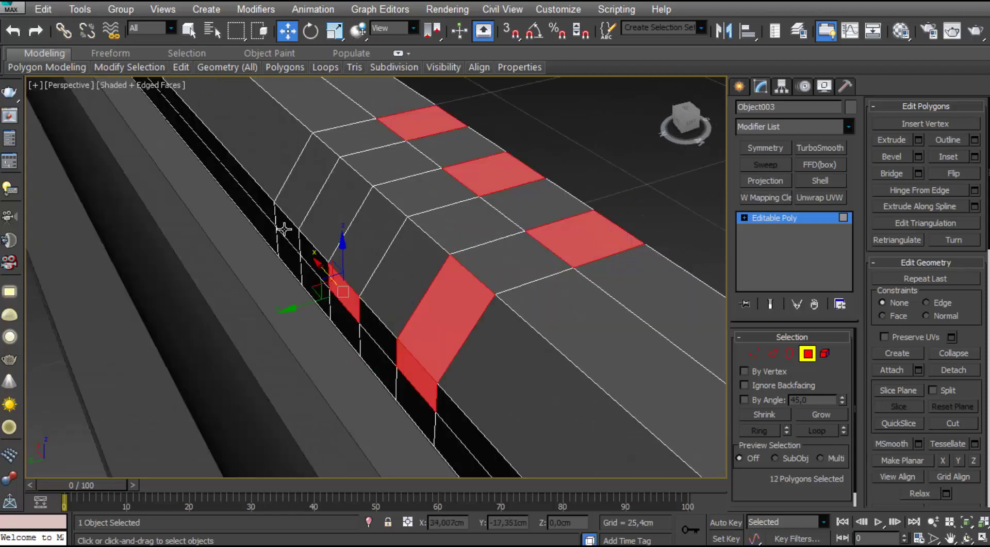
middle_click_drag(518, 280, 593, 248, "alt")
Try to recess the selected bands with a polygon Extrude of -0.1 cm
left_click(918, 139)
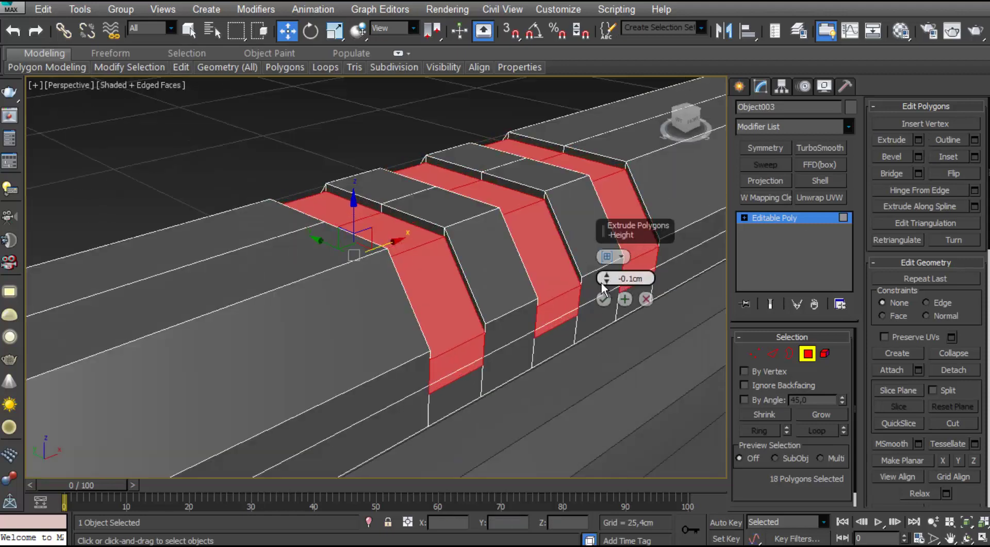
left_click(613, 256)
middle_click_drag(602, 283, 522, 274, "alt")
left_click(643, 286)
left_click(603, 299)
left_click(437, 138)
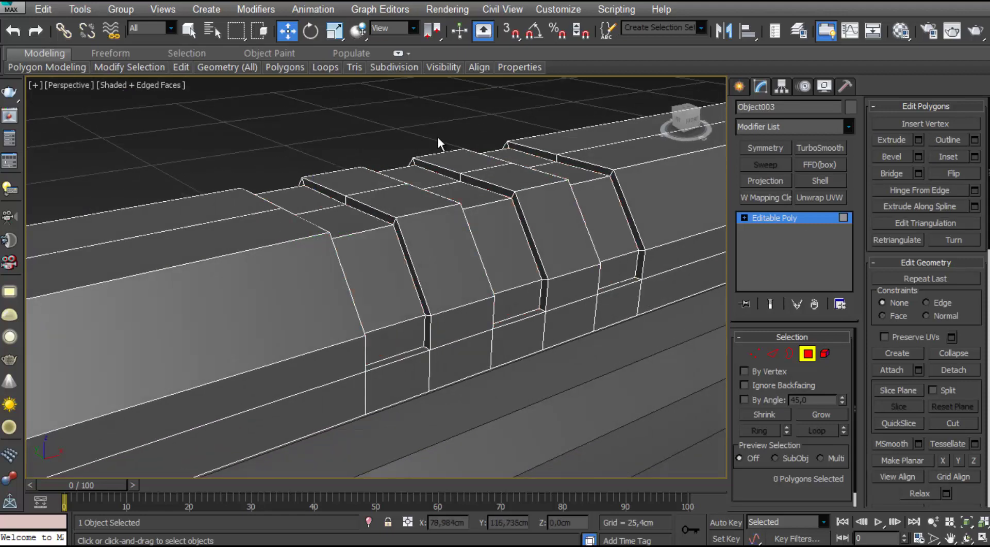
middle_click_drag(438, 138, 694, 243, "alt")
key("ctrl+z")
key("ctrl+z")
Extrude the three selected bands inward along their local normals to form grooves, and clear the selection
left_click(918, 139)
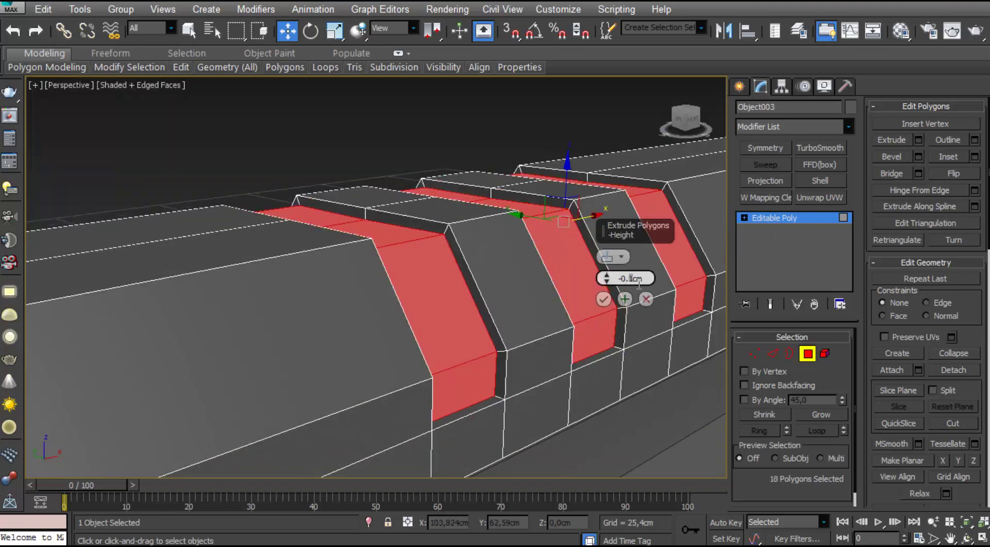
middle_click_drag(362, 333, 413, 299, "alt")
scroll(413, 298, "down", 3)
left_click(603, 299)
left_click(392, 171)
Add a cross edge loop around the strip at about X 9.96 cm, near the cover's far end
middle_click_drag(285, 323, 435, 242, "alt")
scroll(365, 212, "down", 4)
middle_click_drag(454, 309, 369, 357)
scroll(396, 230, "up", 4)
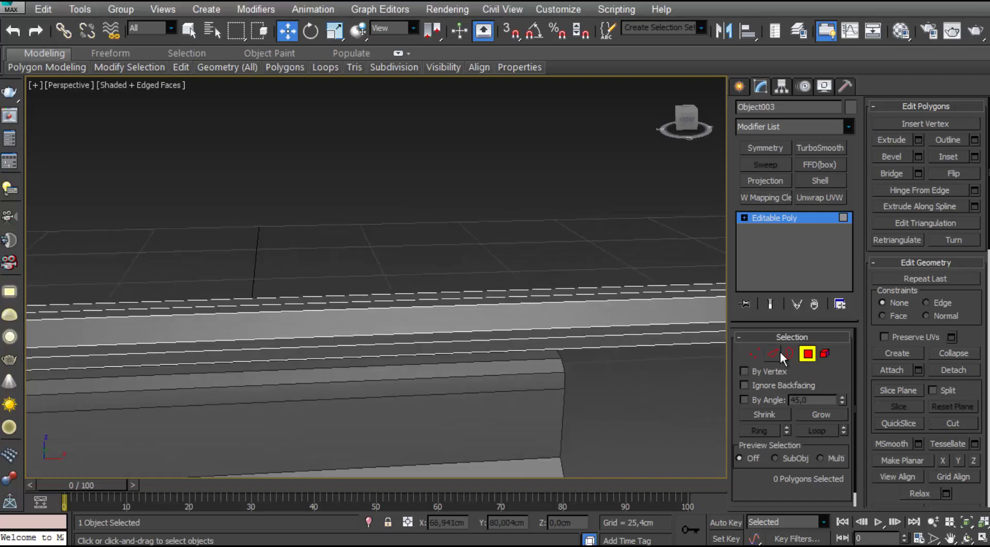
left_click(772, 353)
left_click_drag(614, 385, 616, 394)
middle_click_drag(617, 395, 581, 372)
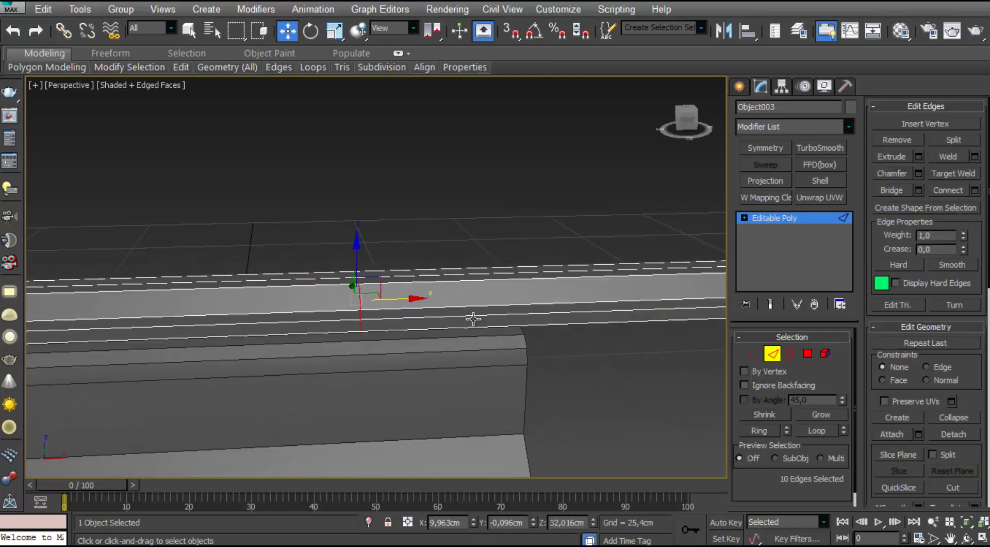
Extrude the two top polygons of the strip's far section, beyond the new loop, by 0.439 cm
middle_click_drag(391, 306, 464, 294, "alt")
key("4")
left_click(320, 247)
left_click(353, 254, "ctrl")
middle_click_drag(356, 254, 450, 289, "alt")
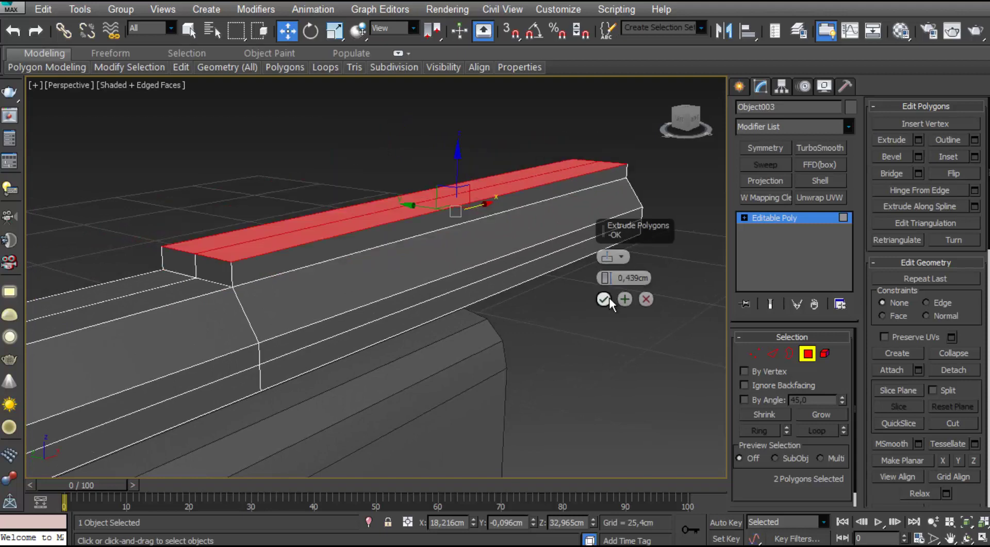
left_click(603, 299)
Move the near top edges of the raised far section inward along X to slope its step
middle_click_drag(603, 299, 542, 171, "alt")
left_click_drag(543, 166, 543, 164)
key("2")
middle_click_drag(543, 163, 244, 227, "alt")
left_click(181, 233)
left_click(194, 230, "ctrl")
left_click_drag(244, 228, 271, 229)
Add a cross edge loop to the raised section with a slide of -20 and chamfer it with 2 segments
scroll(268, 232, "down", 5)
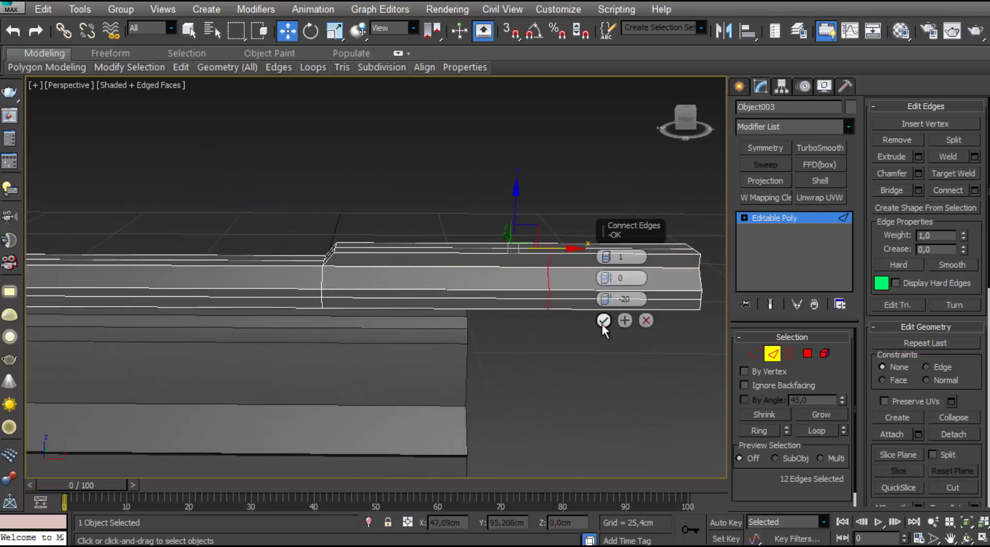
left_click(602, 322)
scroll(937, 350, "down", 4)
scroll(869, 223, "up", 4)
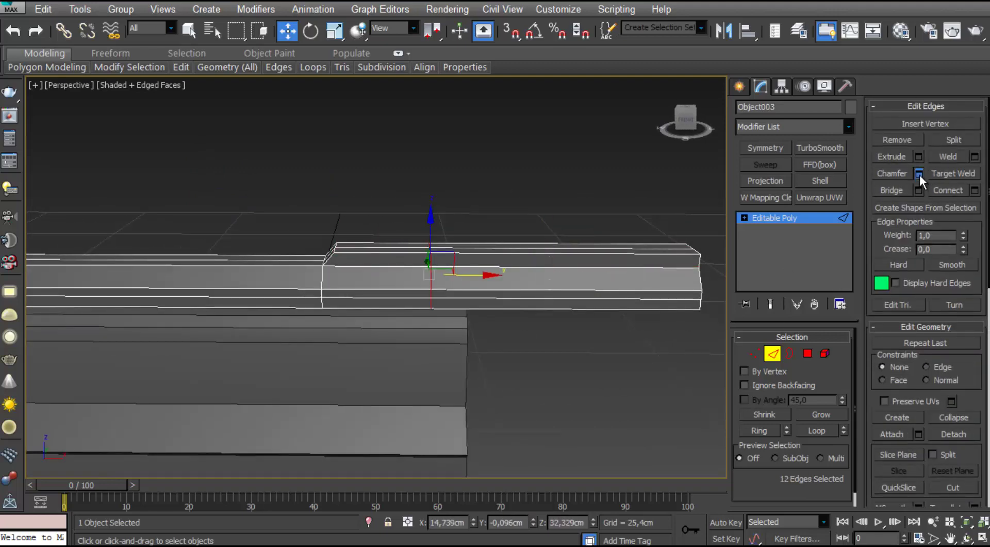
left_click_drag(601, 266, 601, 279)
scroll(449, 227, "down", 3)
scroll(459, 248, "up", 5)
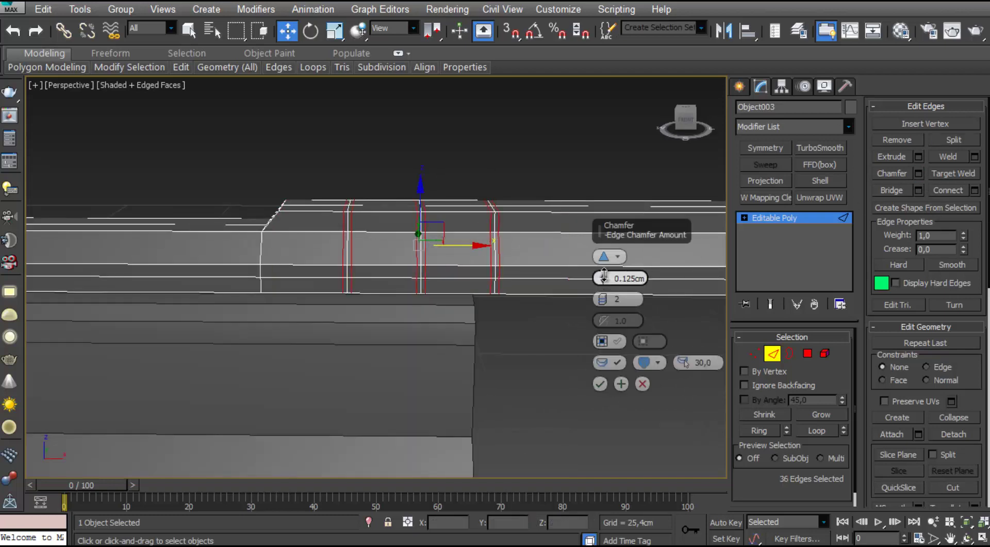
Chamfer the raised section's three cross loops by 0.4 cm with 1 segment
left_click_drag(604, 276, 604, 275)
scroll(618, 274, "down", 4)
scroll(632, 276, "up", 4)
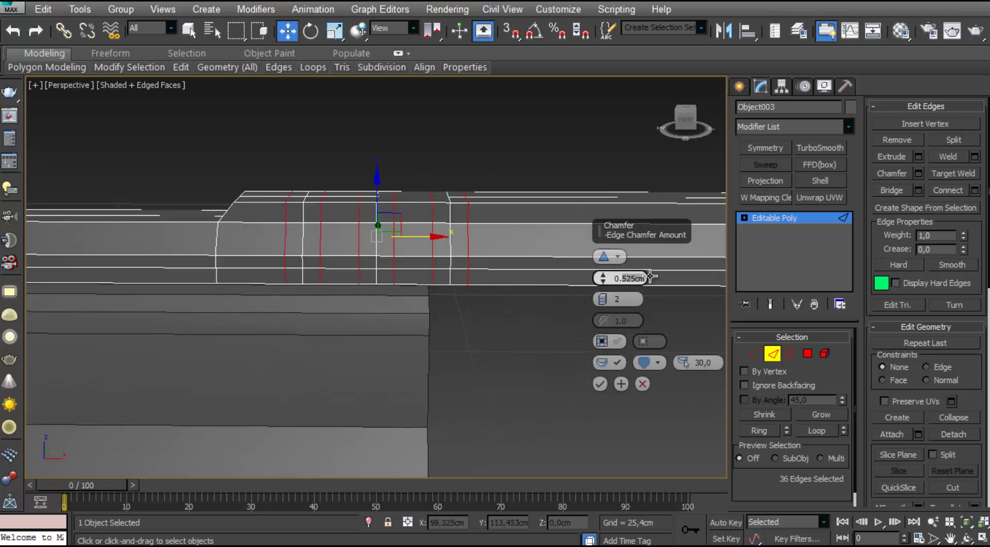
left_click(601, 303)
mouse_move(566, 300)
middle_mouse_down("alt")
mouse_move(536, 314)
mouse_move(583, 304)
middle_mouse_up("alt")
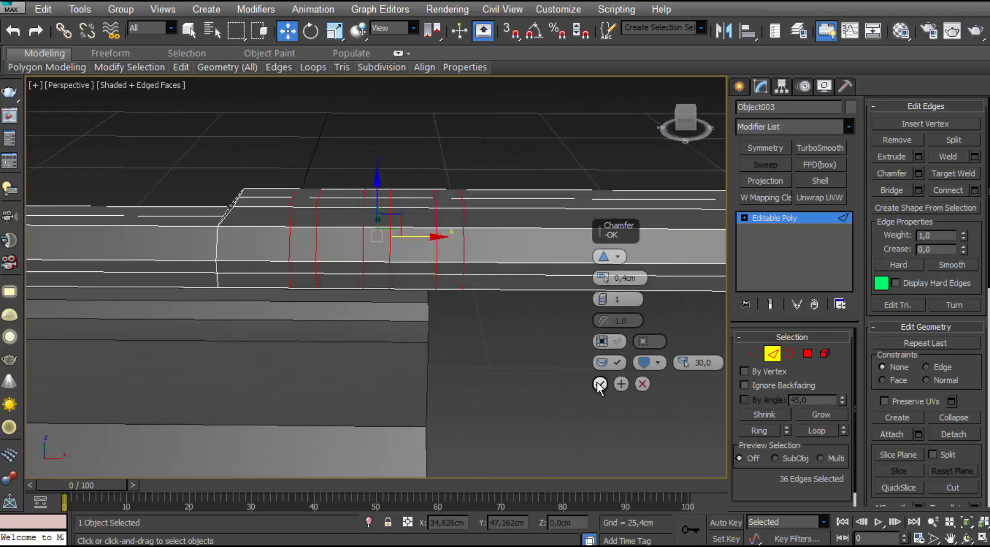
left_click(599, 384)
Recess the three narrow bands across the raised section's top and both sides with an inward polygon Extrude
middle_click_drag(371, 288, 394, 289, "alt")
key("4")
left_click(369, 258)
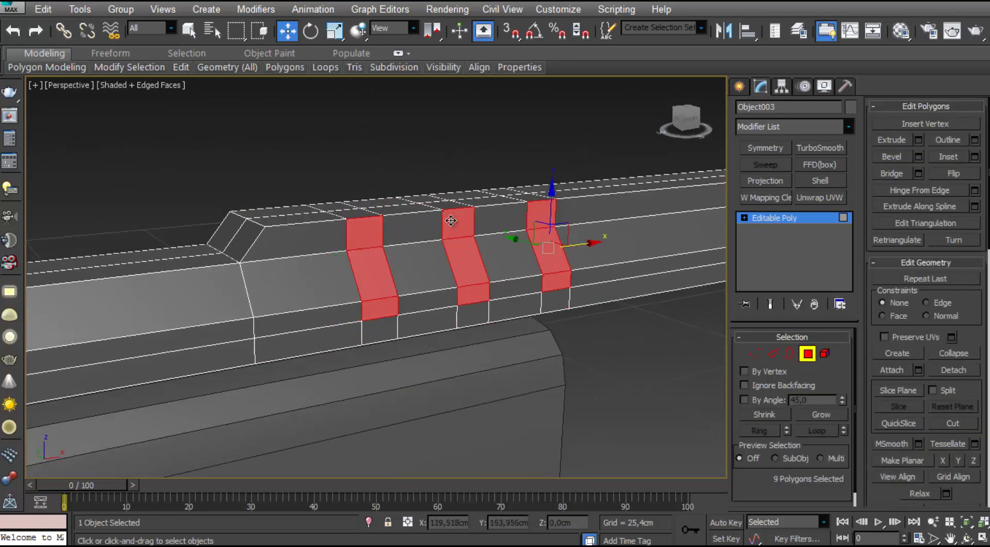
middle_click_drag(451, 220, 371, 307, "alt")
middle_click_drag(395, 197, 464, 167, "alt")
left_click(472, 450, "ctrl")
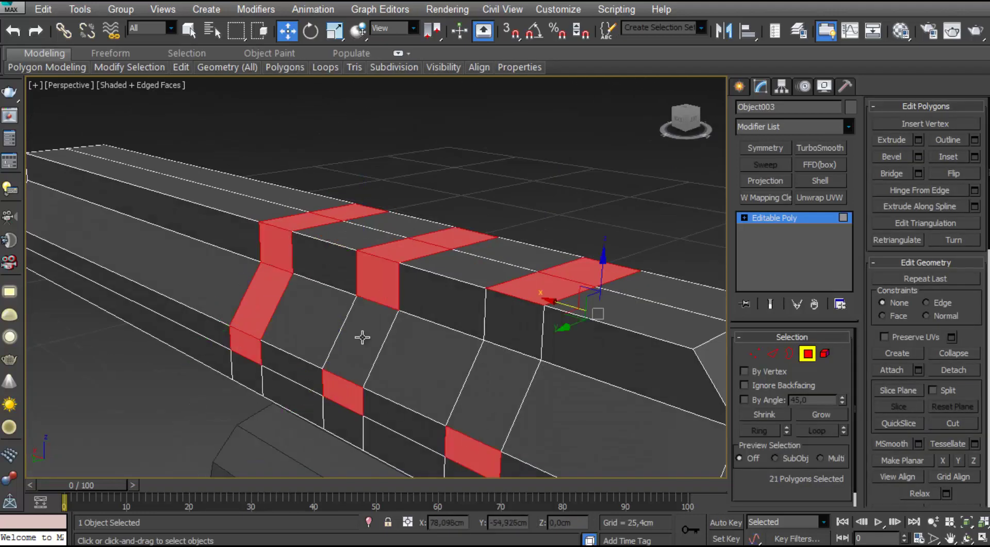
left_click(362, 337, "ctrl")
left_click(492, 394, "ctrl")
left_click(514, 327, "ctrl")
middle_click_drag(515, 327, 505, 322, "alt")
left_click(919, 140)
middle_click_drag(593, 294, 525, 289, "alt")
left_click_drag(606, 277, 615, 281)
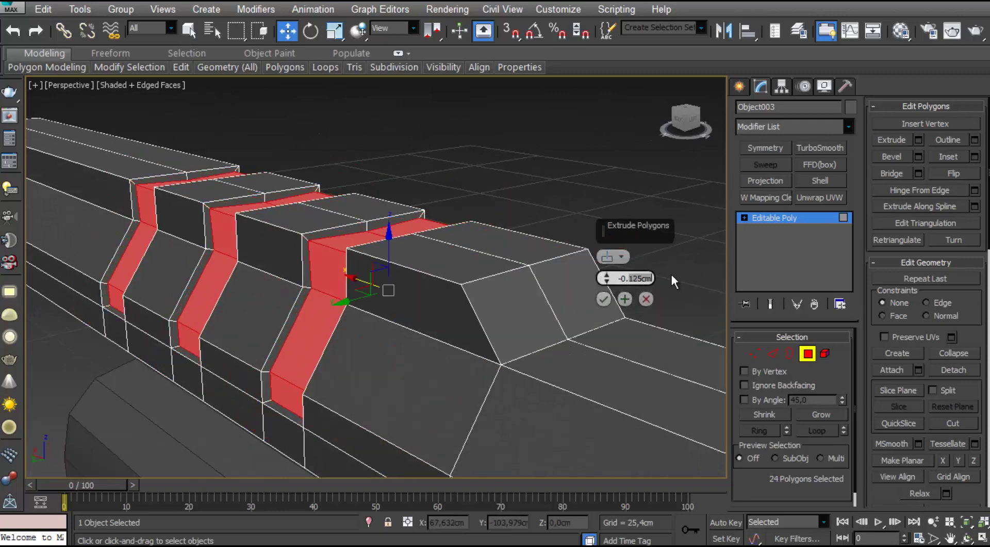
middle_click_drag(413, 281, 581, 276, "alt")
left_click(603, 299)
Flatten the top floor polygons of the raised section's three grooves by making them planar in Z
middle_click_drag(488, 193, 454, 210, "alt")
left_click(447, 209)
left_click(438, 225, "ctrl")
left_click(283, 203, "ctrl")
left_click(264, 218, "ctrl")
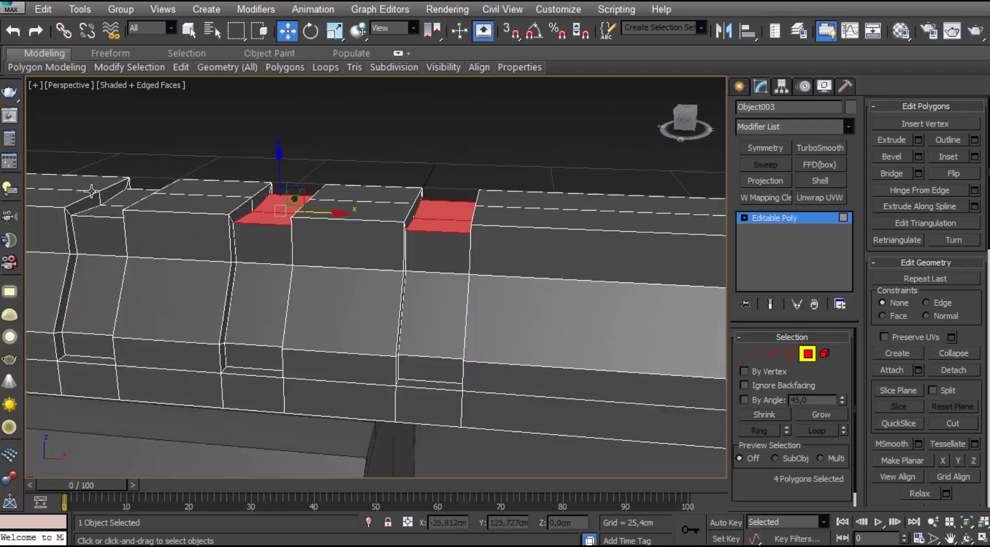
left_click(974, 460)
middle_click_drag(289, 273, 309, 247, "alt")
left_click(289, 155)
Add a cross edge loop between the strip's near end and first groove, and chamfer it into two widely spaced loops
scroll(279, 227, "down", 4)
middle_click_drag(216, 257, 227, 287)
key("2")
left_click(288, 279)
key("alt+r")
scroll(268, 281, "up", 4)
middle_click_drag(147, 239, 335, 265, "alt")
scroll(915, 317, "down", 5)
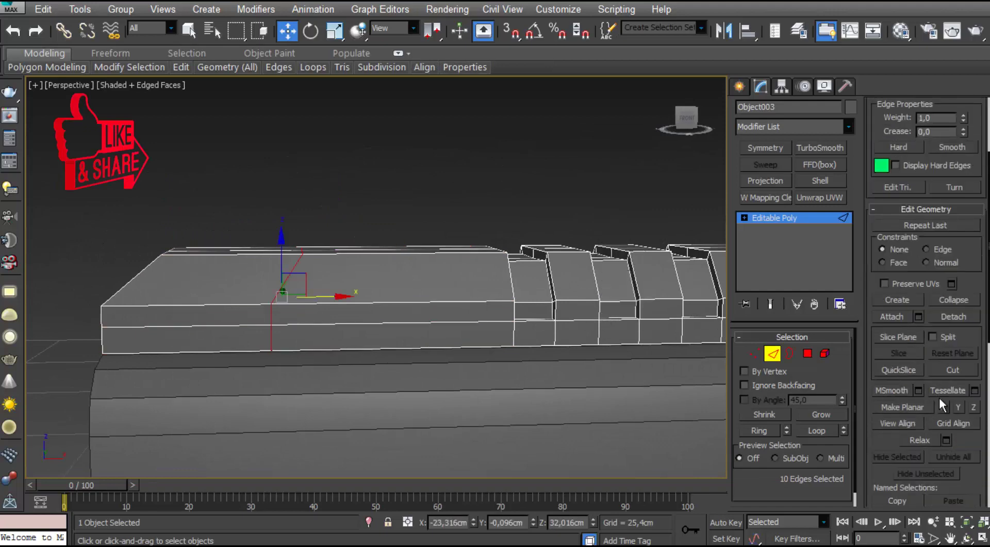
left_click_drag(876, 158, 875, 276)
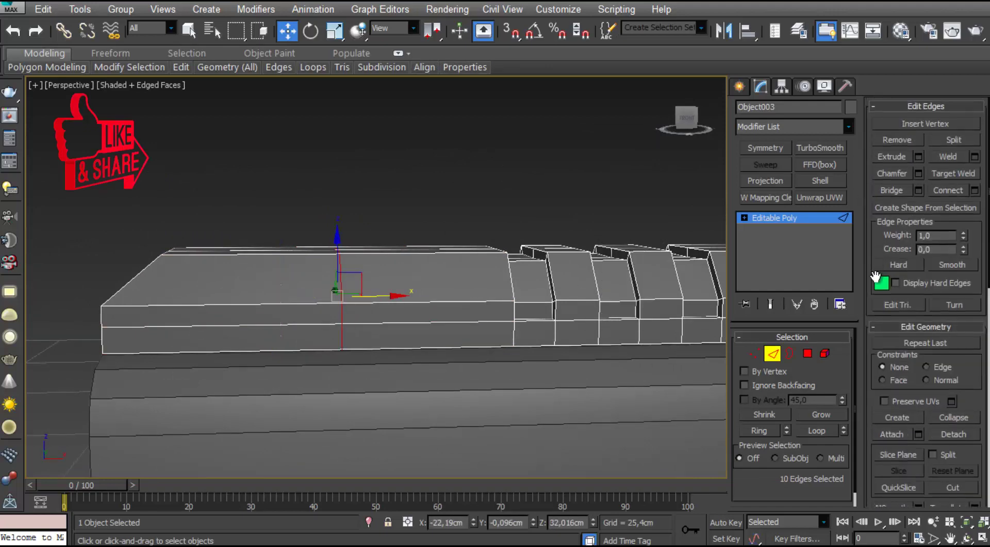
left_click_drag(602, 278, 602, 270)
middle_click_drag(348, 278, 293, 281)
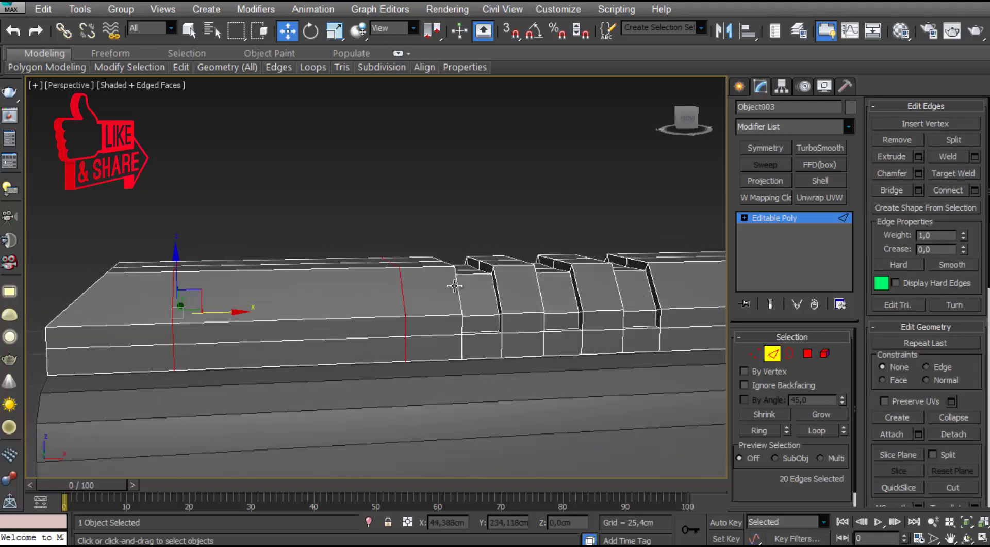
Select the ring of sloped side edges running the length of the strip
left_click(456, 286)
key("alt+r")
scroll(454, 285, "down", 5)
middle_click_drag(454, 286, 332, 279)
scroll(331, 278, "up", 7)
scroll(331, 279, "down", 4)
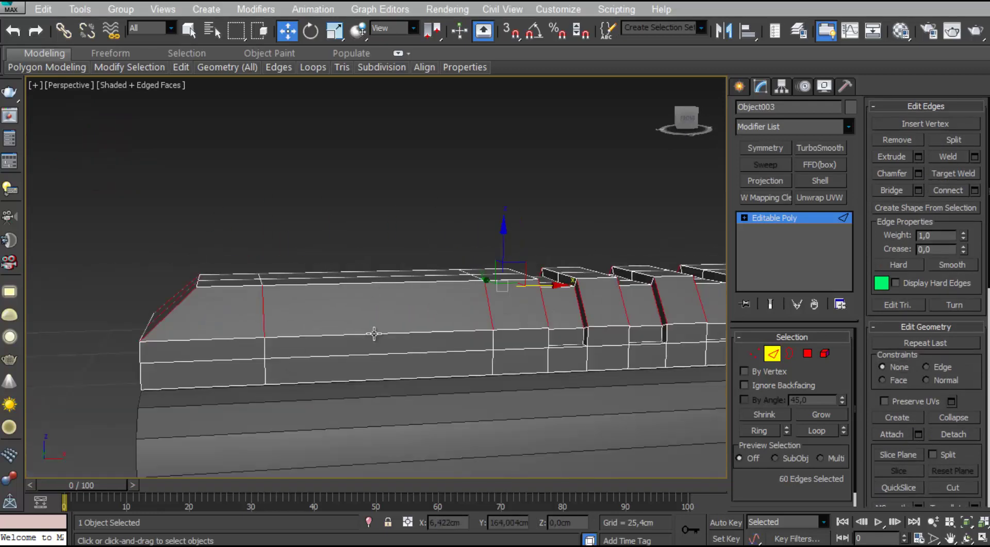
Try to connect the selected sloped side edges with a lengthwise loop
key("ctrl+shift+e")
middle_click_drag(374, 334, 477, 302, "alt")
left_click(602, 322)
middle_click_drag(598, 325, 304, 309)
key("ctrl+z")
Connect the sloped side edge ring with one lengthwise loop along the strip
scroll(381, 333, "down", 4)
scroll(381, 334, "up", 4)
scroll(305, 309, "down", 5)
left_click(604, 320)
Delete the sloped side polygon and adjoining top polygon between the two widely spaced loops near the strip's end
scroll(568, 330, "up", 6)
middle_click_drag(546, 335, 615, 356, "alt")
key("4")
left_click(398, 310)
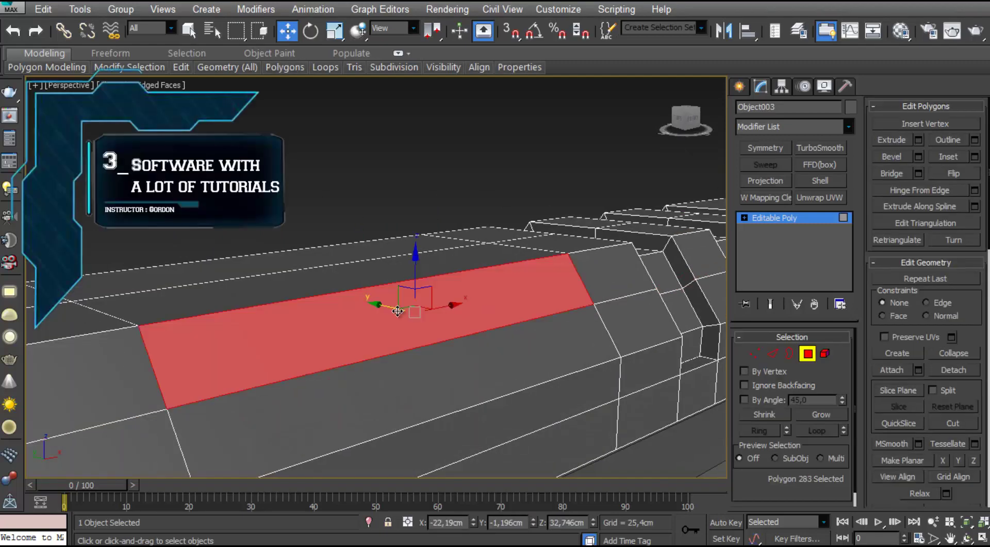
middle_click_drag(417, 314, 521, 320, "alt")
left_click(397, 269, "ctrl")
middle_click_drag(388, 265, 384, 261, "alt")
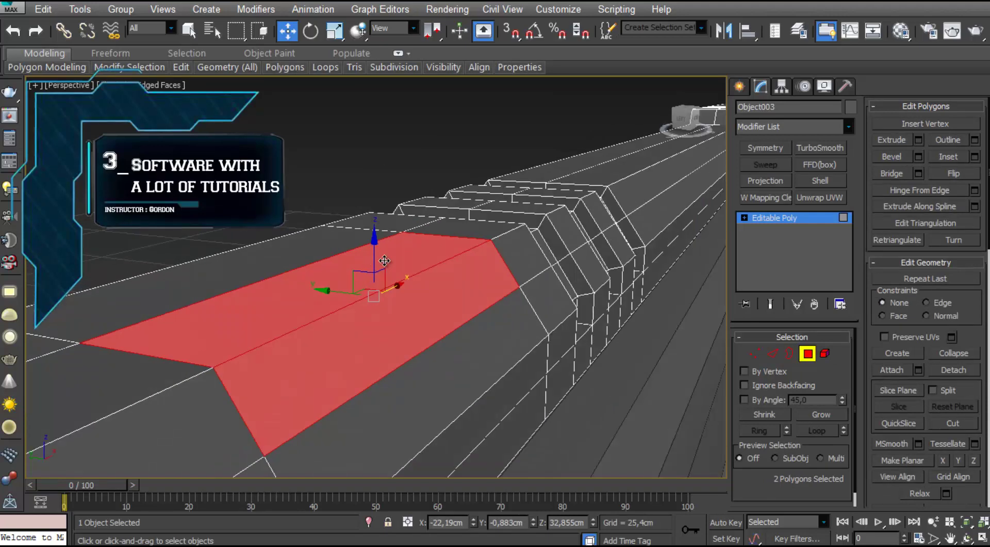
key("Delete")
Extend the opening's lower side edge inward as a flat ledge, and connect a lengthwise loop along the strip's top in line with it
key("2")
left_click_drag(389, 338, 385, 338, "shift")
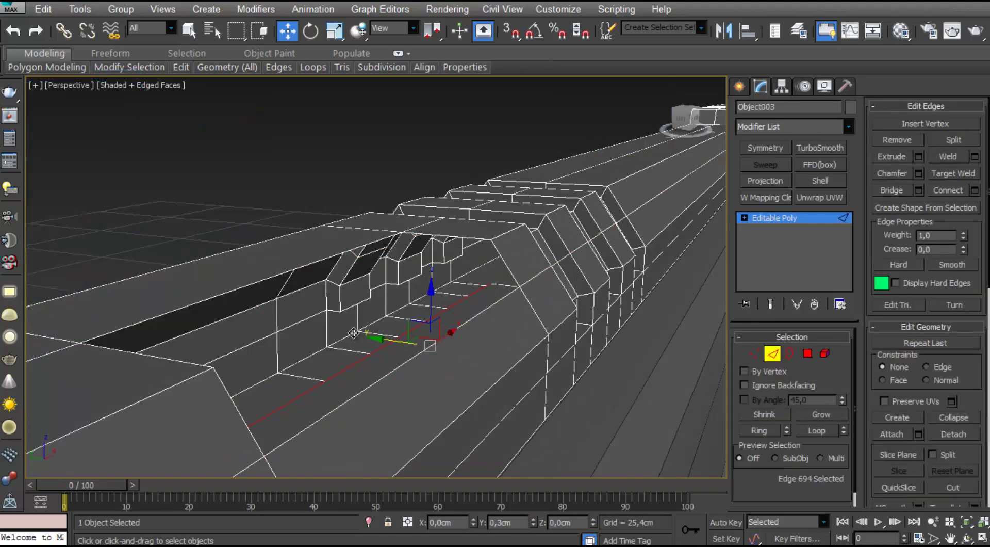
middle_click_drag(385, 337, 438, 355, "alt")
left_click_drag(352, 341, 337, 341)
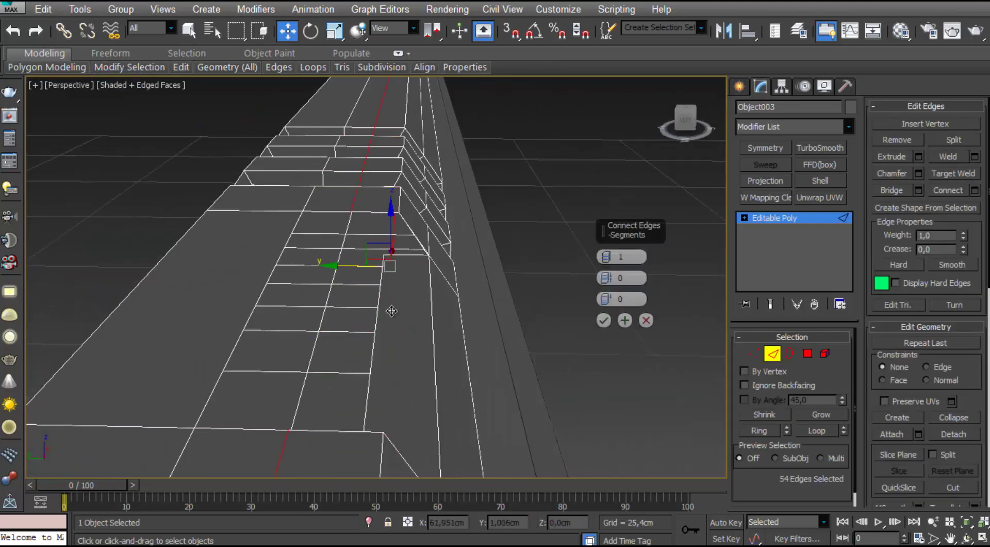
middle_click_drag(391, 311, 413, 316, "alt")
left_click_drag(607, 300, 612, 332)
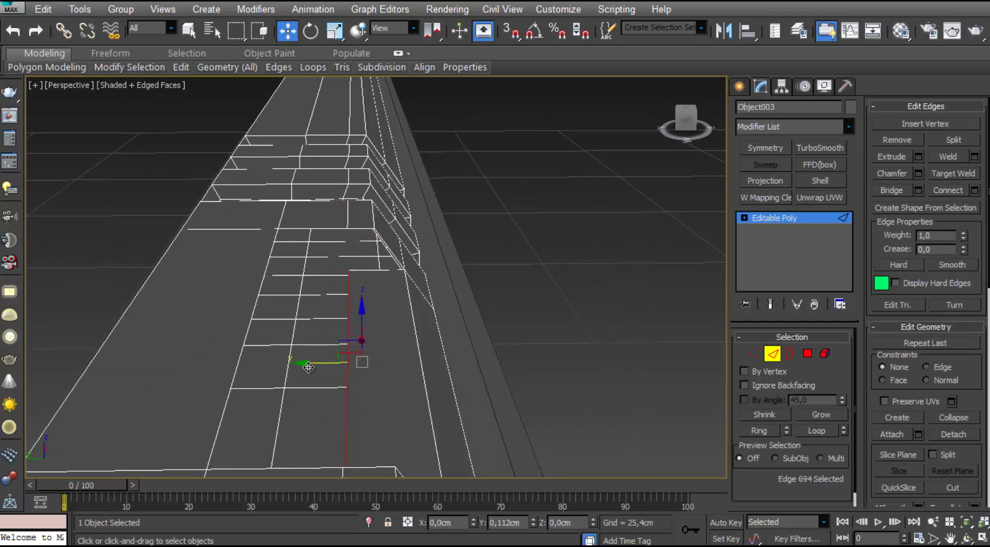
Bridge the two short top edges at the opening's ends to rebuild the top polygon over the gap
middle_click_drag(490, 361, 456, 333, "alt")
left_click(444, 316)
left_click(446, 333, "ctrl")
middle_click_drag(420, 304, 461, 283, "alt")
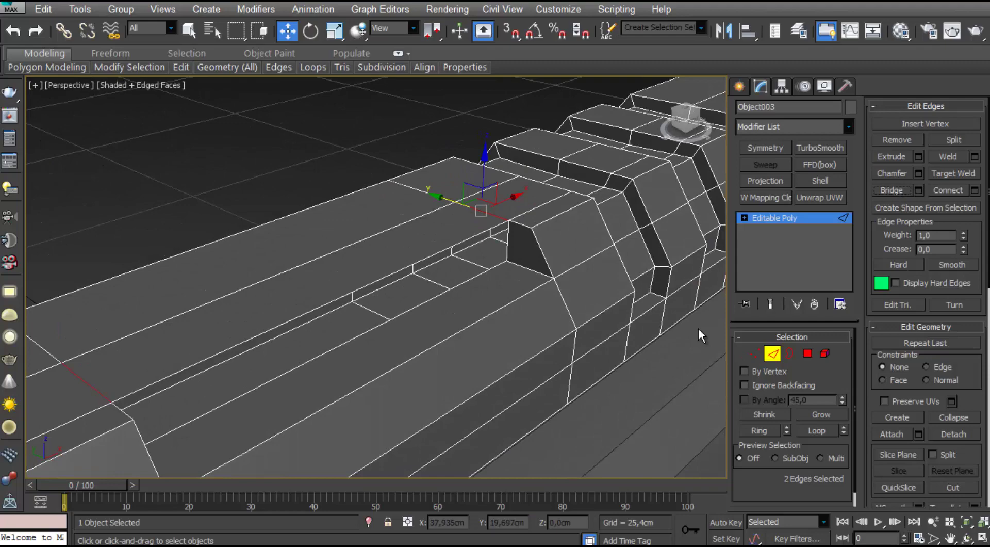
Cap the remaining open border of the side recess
left_click(789, 353)
left_click(449, 249)
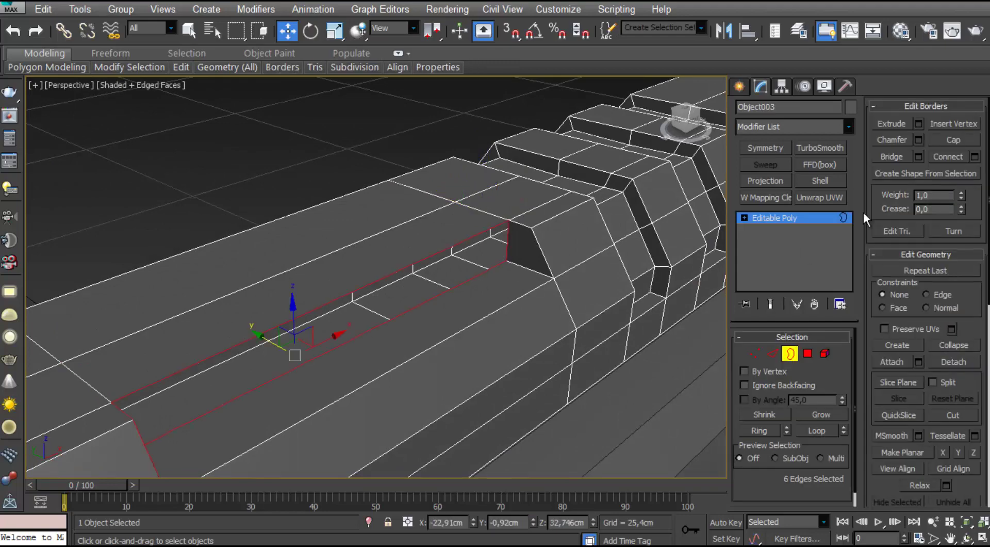
left_click(953, 139)
Examine the capped recess and the long middle section of the strip
middle_click_drag(381, 304, 226, 232, "alt")
scroll(330, 138, "down", 5)
left_click(772, 353)
middle_click_drag(330, 207, 431, 227, "alt")
left_click(415, 244)
key("4")
left_click(365, 242)
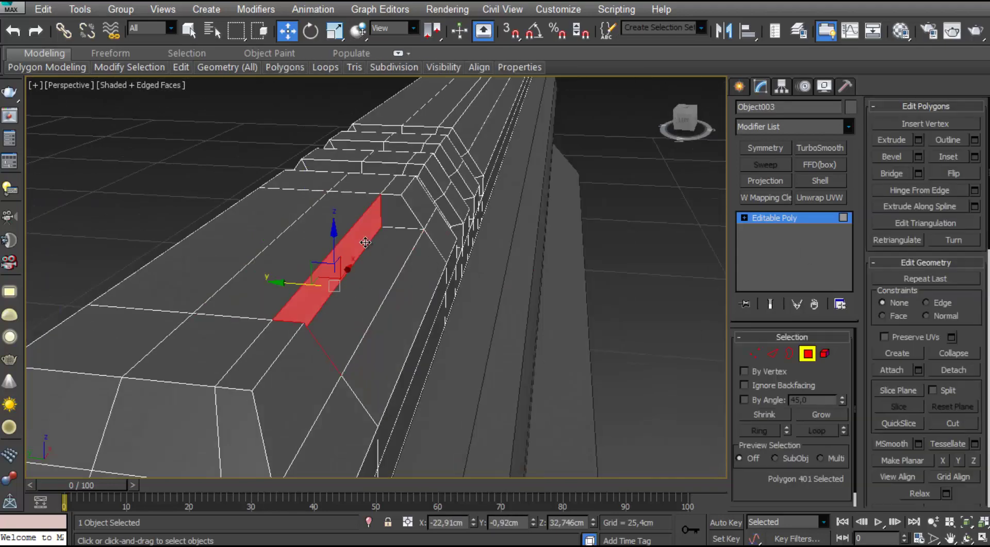
middle_click_drag(309, 284, 375, 290, "alt")
left_click(557, 292)
middle_click_drag(557, 292, 274, 279, "alt")
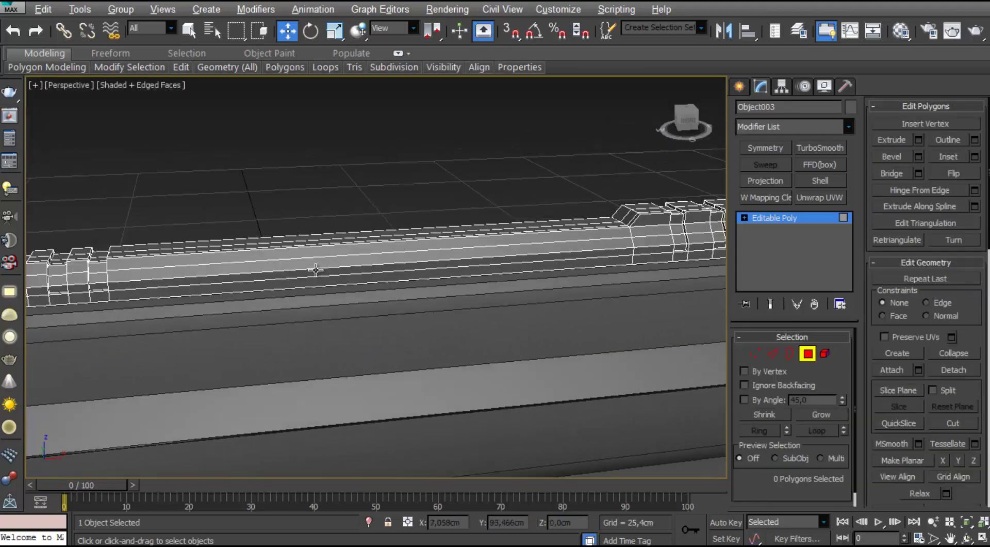
scroll(316, 269, "up", 2)
key("2")
scroll(351, 260, "down", 5)
middle_click_drag(330, 237, 358, 258, "alt")
Shift the vertices of the near grooved section farther along the strip in the front view
key("f")
scroll(464, 273, "up", 4)
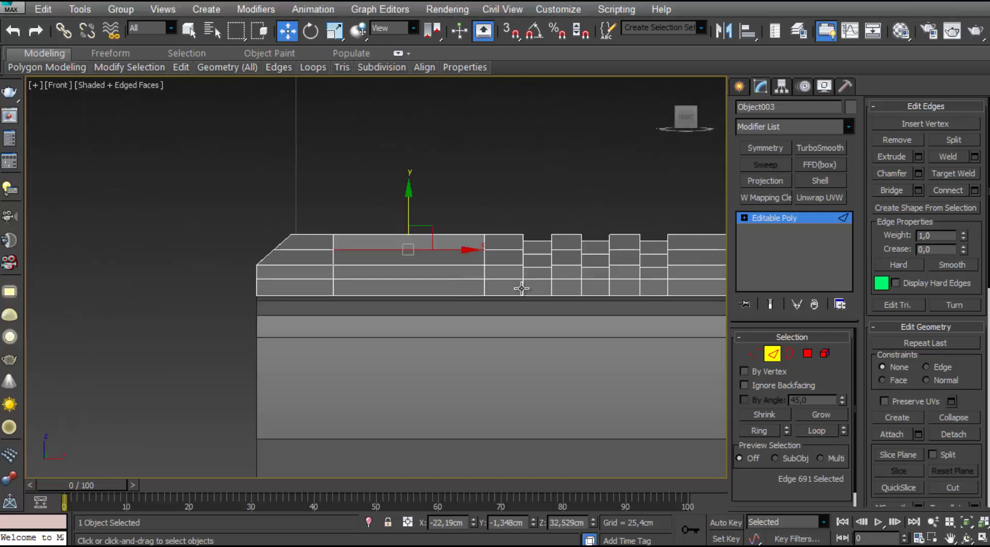
middle_click_drag(522, 288, 402, 289)
key("1")
left_click_drag(396, 207, 569, 316)
scroll(495, 274, "down", 2)
middle_click_drag(495, 272, 442, 291)
left_click_drag(476, 285, 512, 287)
scroll(513, 287, "down", 4)
middle_click_drag(512, 287, 377, 290)
scroll(350, 294, "up", 2)
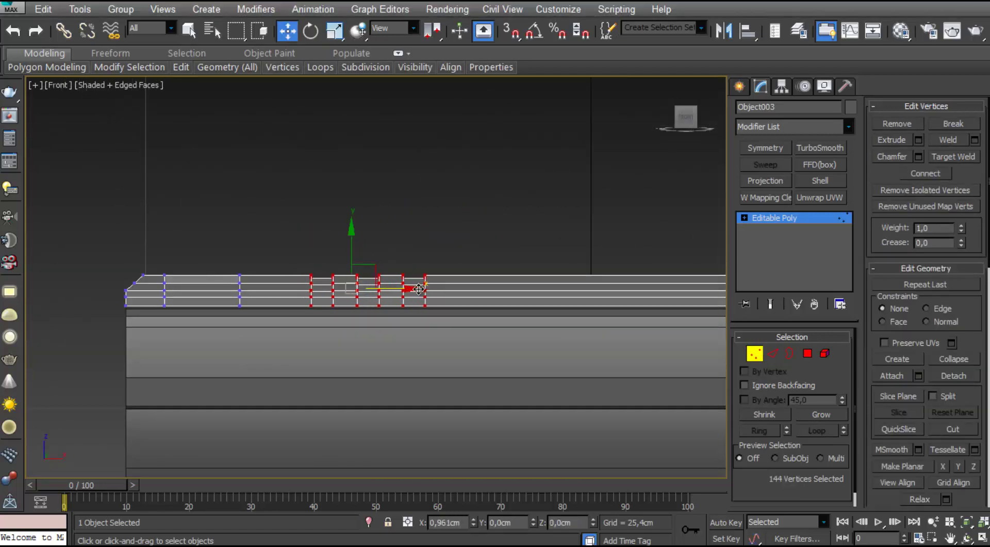
left_click_drag(418, 289, 433, 289)
Select the vertices of the raised grooved section near the strip's far end
middle_click_drag(712, 306, 305, 302)
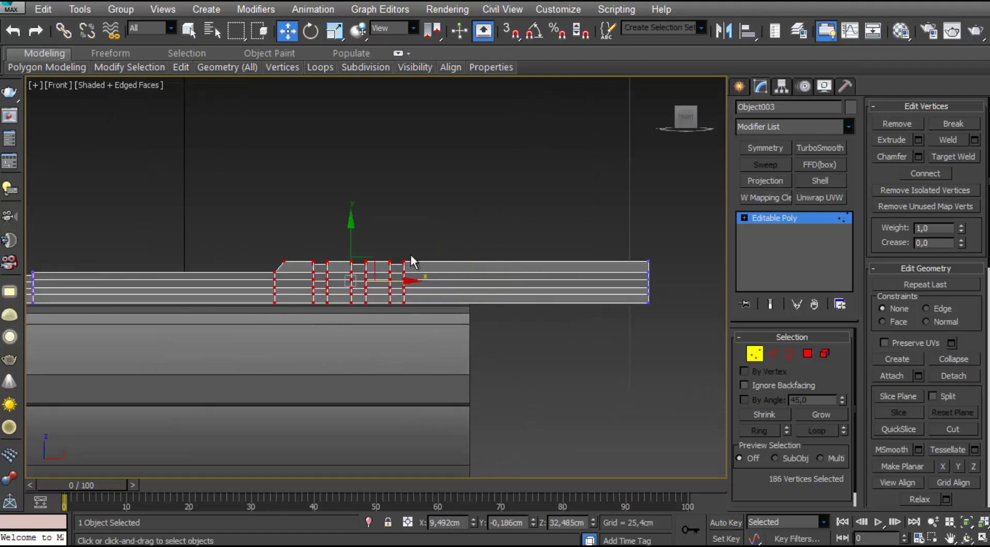
scroll(466, 285, "down", 3)
middle_click_drag(217, 287, 392, 301)
key("p")
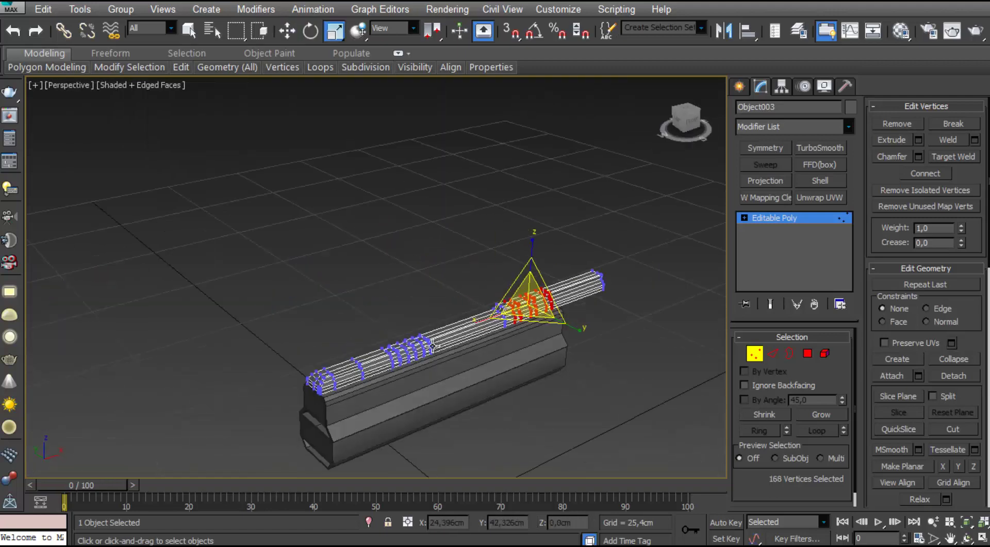
Add two widely spaced cross edge loops to the long middle section between the near grooves and the raised section
scroll(471, 348, "up", 6)
left_click(772, 354)
left_click(217, 312)
scroll(170, 304, "down", 2)
middle_click_drag(212, 336, 181, 315, "alt")
key("alt+r")
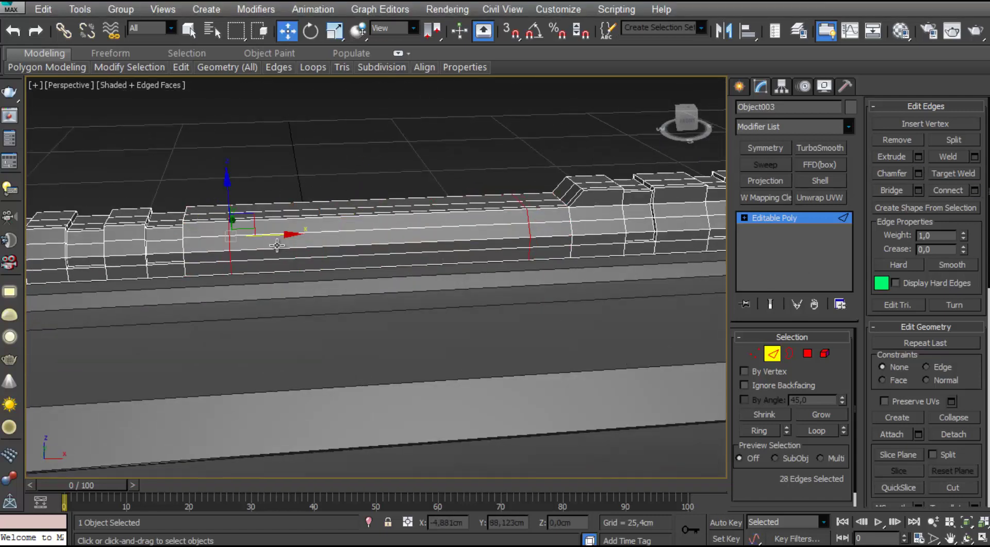
Delete the two upper side polygons between the new cross loops on the strip's middle section
middle_click_drag(290, 233, 347, 232, "alt")
key("4")
left_click(475, 232)
scroll(508, 227, "down", 2)
middle_click_drag(475, 232, 369, 271, "alt")
scroll(508, 227, "up", 3)
left_click(456, 230, "ctrl")
scroll(368, 271, "up", 3)
key("Delete")
Extrude the long upper edge of the middle opening straight down about 0.46 cm to form an inner wall
key("2")
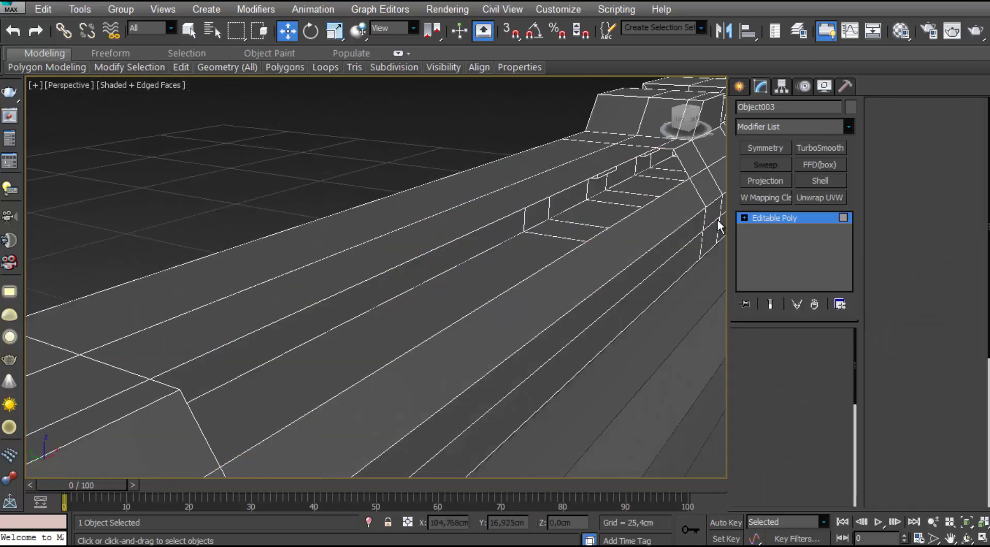
left_click(683, 165)
middle_click_drag(683, 165, 365, 177, "alt")
left_click(487, 182, "ctrl")
middle_click_drag(487, 183, 568, 208, "alt")
middle_click_drag(506, 211, 593, 190, "alt")
left_click(583, 182)
left_click_drag(498, 195, 498, 214, "shift")
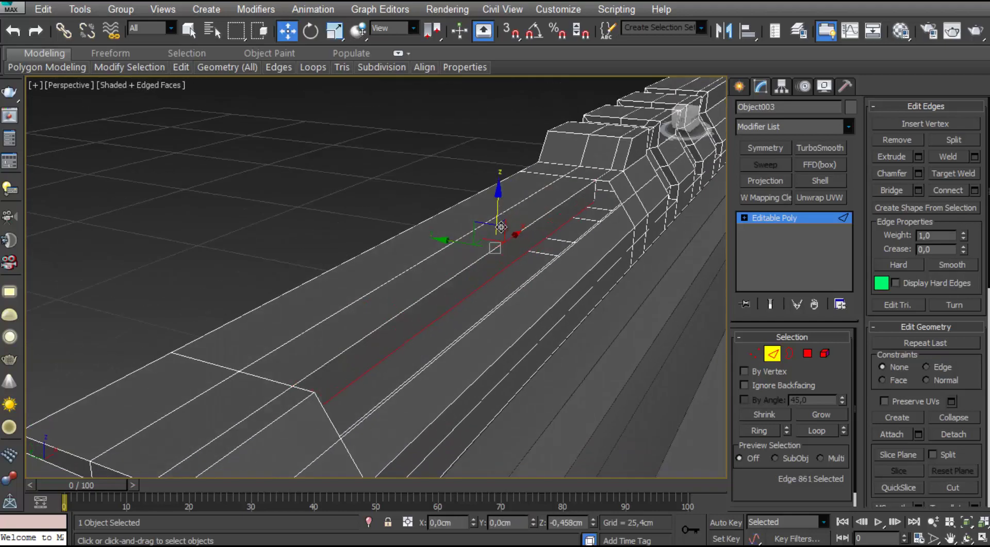
Close the channel's floor between the inner wall's lower edge and the outer edge, and select both open end borders
middle_click_drag(499, 214, 516, 175, "alt")
left_click_drag(423, 290, 459, 292, "shift")
middle_click_drag(464, 289, 330, 170, "alt")
key("ctrl+z")
left_click(517, 289, "ctrl")
key("3")
left_click(564, 204)
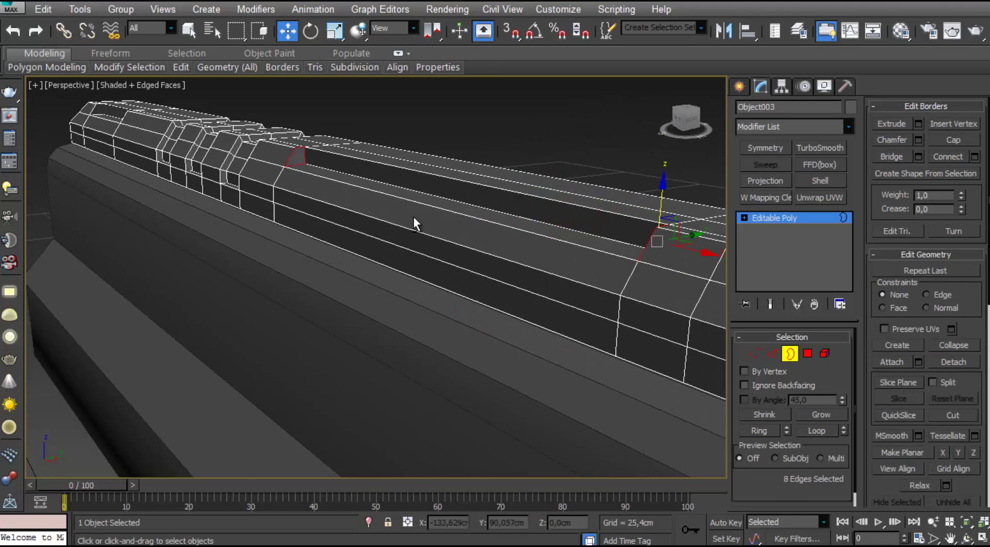
Cap the open ends of the middle channel and select its floor polygon
middle_click_drag(414, 224, 435, 139, "alt")
key("4")
key("r")
middle_click_drag(418, 313, 163, 332, "alt")
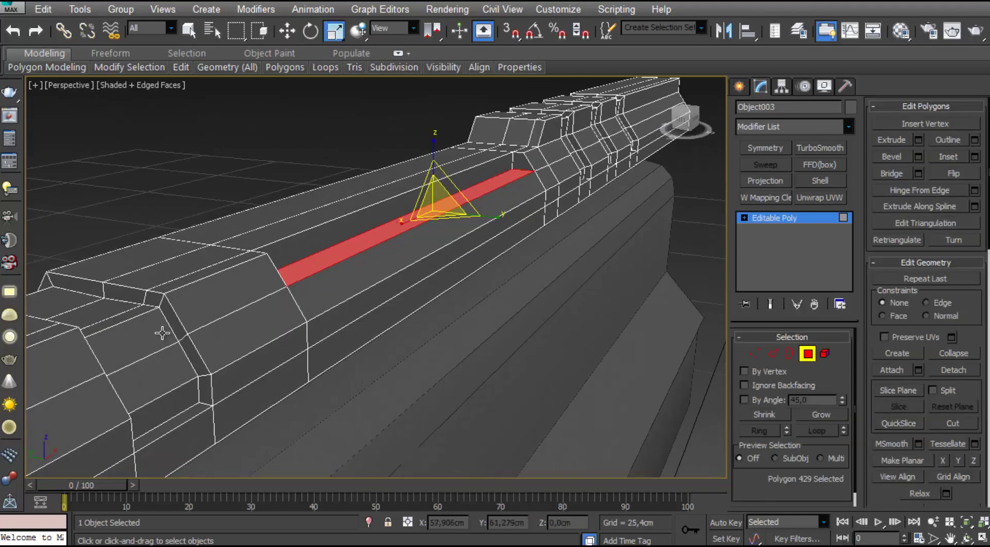
Delete the undetailed half of the strip in the left view and mirror the detailed half with the Symmetry modifier
key("4")
scroll(301, 308, "down", 4)
middle_click_drag(300, 308, 521, 322, "alt")
key("l")
scroll(552, 275, "down", 4)
key("4")
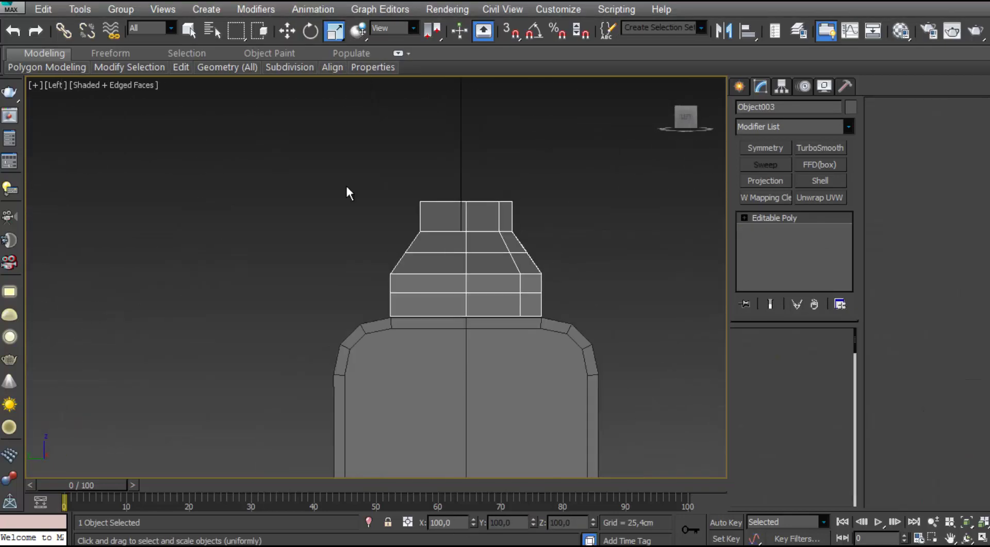
left_click_drag(346, 183, 457, 335)
key("Delete")
left_click(765, 148)
left_click(784, 363)
left_click(764, 379)
Connect the base block's lengthwise edge ring with one cross loop slid toward the block's near end
key("p")
middle_click_drag(538, 256, 420, 247, "alt")
left_click(287, 31)
left_click(394, 288)
middle_click_drag(443, 381, 408, 361, "alt")
left_click(420, 372)
key("2")
left_click(396, 390)
key("alt+r")
left_click(975, 191)
left_click_drag(607, 300, 586, 466)
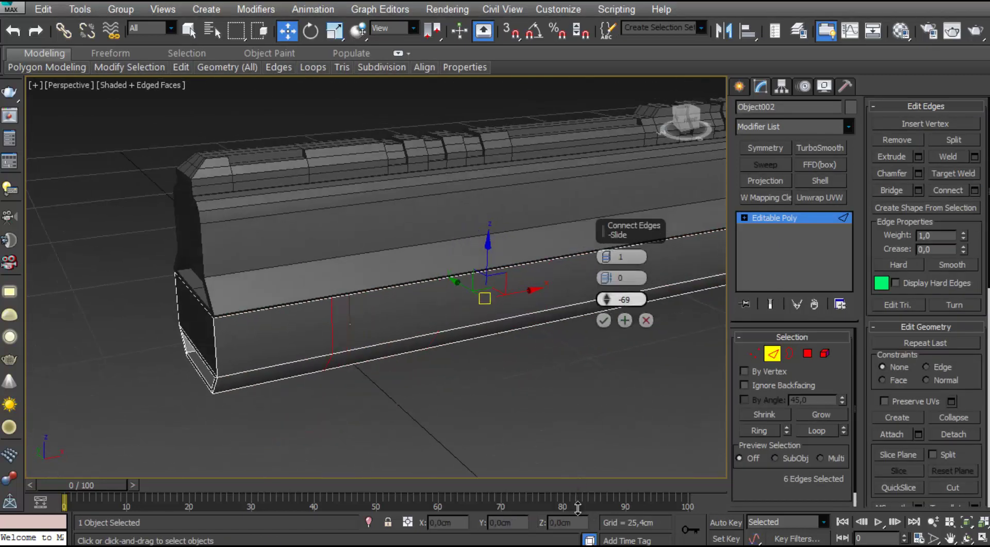
left_click_drag(578, 508, 575, 521)
middle_click_drag(432, 356, 381, 336, "alt")
left_click(604, 321)
Add a second cross loop to the base block, farther along from the near-end loop
middle_click_drag(608, 330, 714, 356, "alt")
middle_click_drag(721, 196, 675, 155, "alt")
left_click(650, 295)
key("alt+r")
left_click(974, 190)
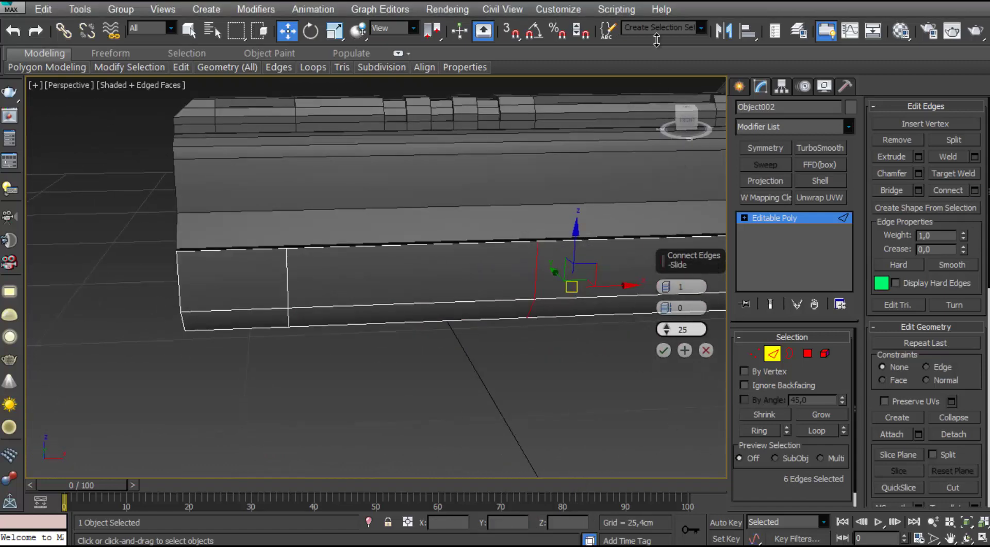
middle_click_drag(667, 355, 654, 382, "alt")
Extrude the base block's side polygon between the two cross loops outward as a raised panel
key("4")
left_click(378, 299)
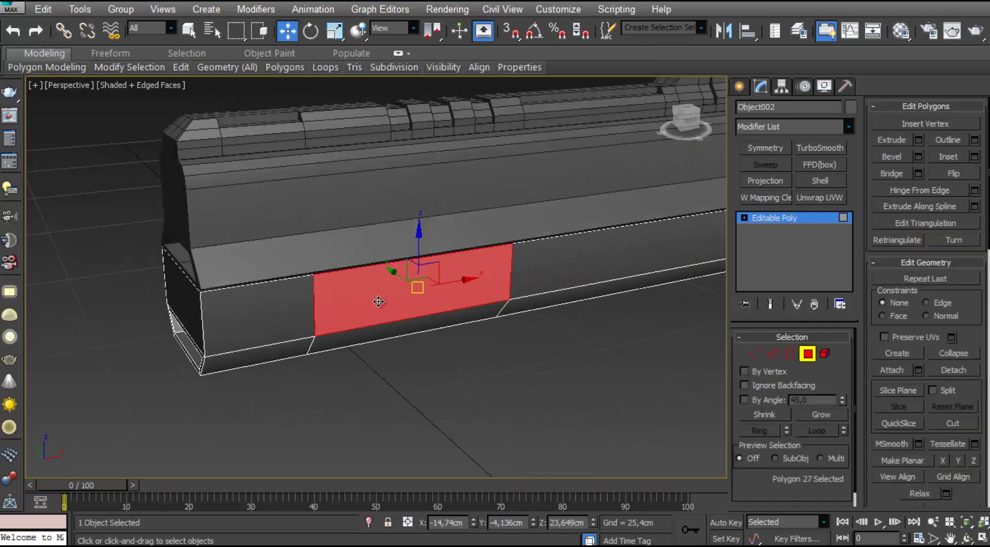
middle_click_drag(314, 295, 345, 298, "alt")
scroll(345, 299, "up", 3)
left_click(918, 140)
left_click(696, 309)
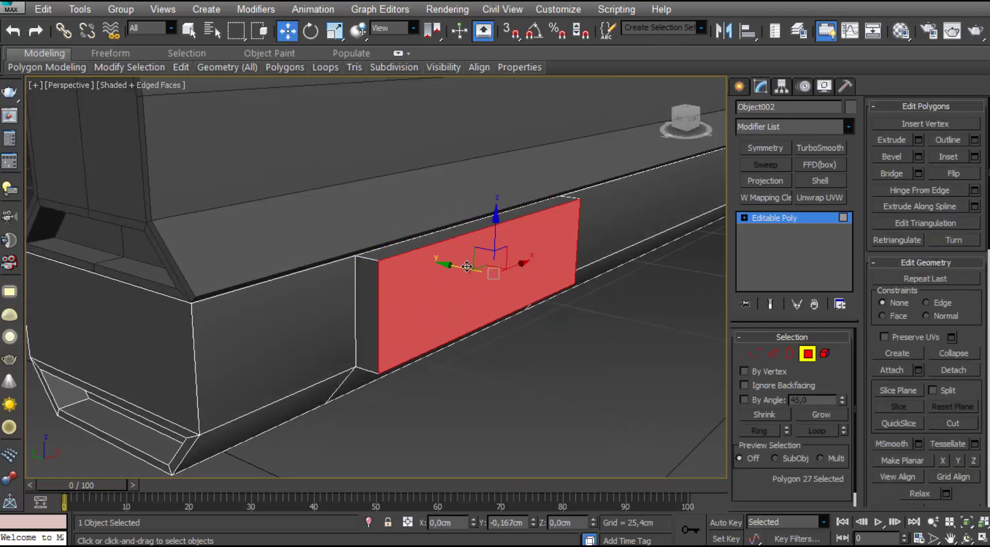
Try to extrude the raised panel's outer face a second time
scroll(442, 270, "down", 4)
scroll(514, 281, "up", 2)
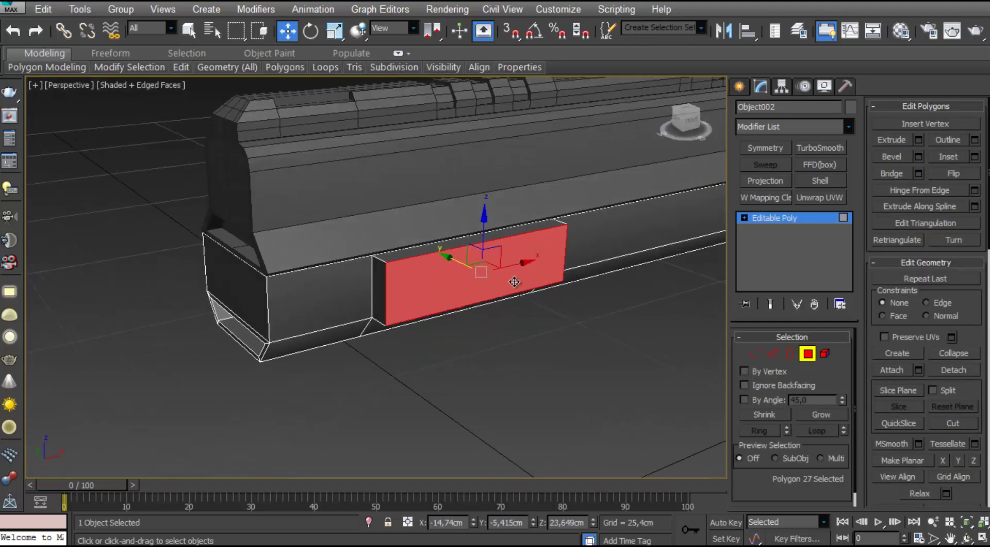
left_click(918, 140)
left_click(656, 328)
left_click(583, 381)
Connect the raised panel's lengthwise edge ring with one cross loop slid slightly off the middle
middle_click_drag(480, 330, 428, 235, "alt")
key("2")
left_click(429, 238)
key("alt+r")
key("ctrl+shift+e")
scroll(497, 236, "up", 2)
middle_click_drag(497, 237, 504, 227, "alt")
left_click_drag(666, 329, 665, 353)
middle_click_drag(537, 309, 495, 294, "alt")
scroll(495, 294, "down", 2)
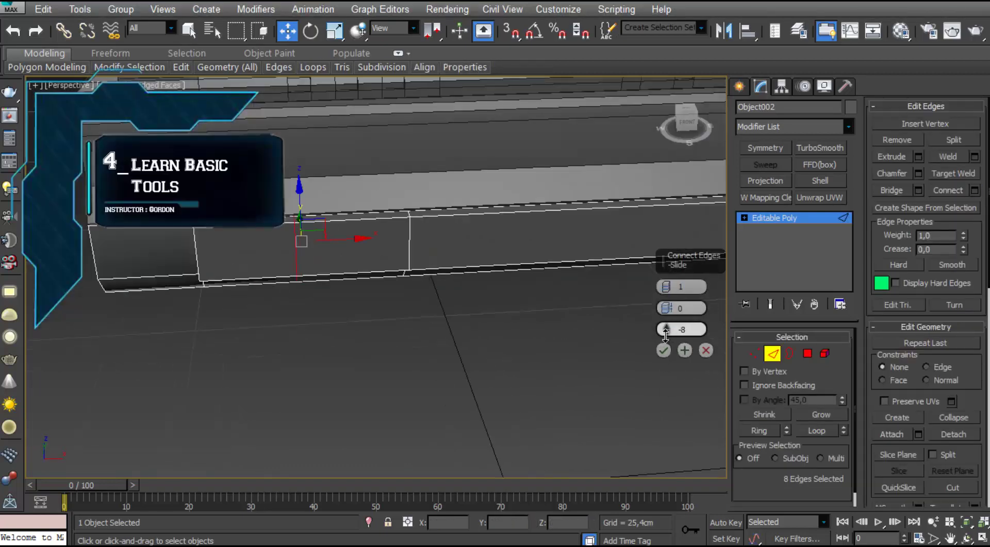
left_click(663, 351)
Move the raised panel's three front polygons farther outward to thicken the panel
middle_click_drag(330, 213, 367, 230, "alt")
scroll(371, 232, "up", 4)
key("4")
left_click(417, 245)
left_click(430, 220, "ctrl")
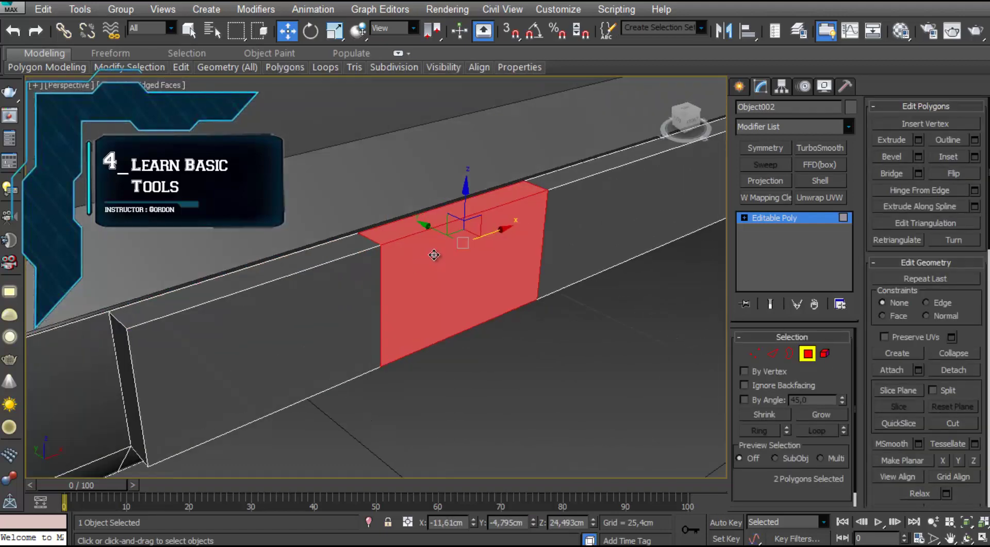
middle_click_drag(436, 254, 476, 245, "alt")
left_click(530, 219)
left_click(479, 263, "ctrl")
left_click(420, 289, "ctrl")
left_click_drag(464, 236, 479, 238)
Extrude the base block's top and side polygons between the two cross loops outward by about 0.56 cm
left_click(483, 268)
left_click(459, 219, "ctrl")
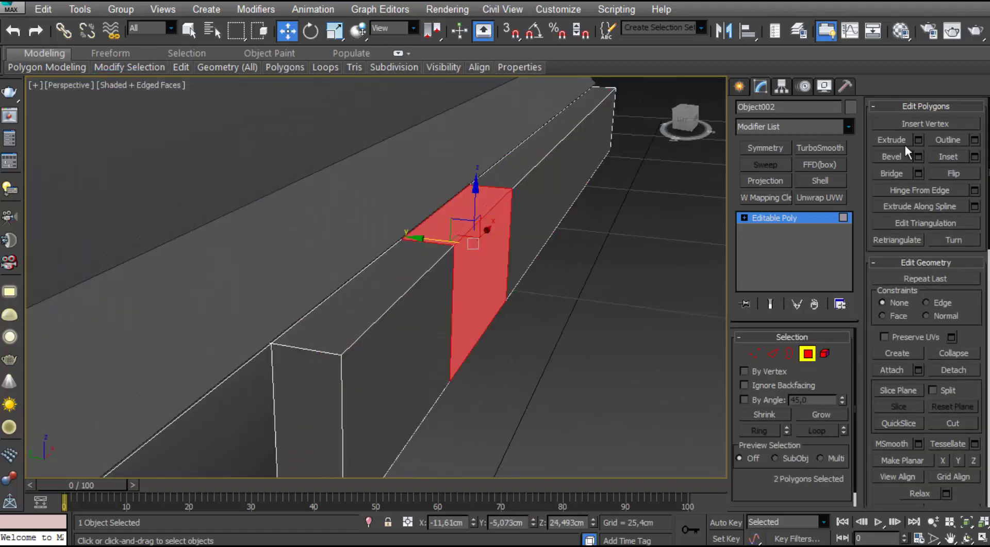
left_click(918, 139)
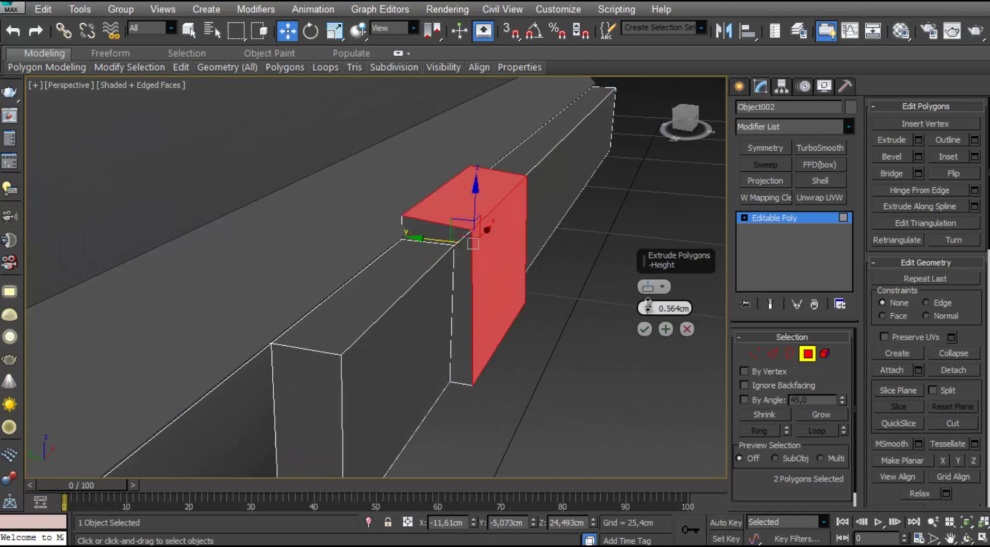
scroll(504, 265, "down", 1)
scroll(555, 311, "down", 3)
mouse_move(504, 265)
middle_mouse_down("alt")
mouse_move(554, 310)
mouse_move(549, 351)
mouse_move(494, 289)
mouse_move(504, 296)
mouse_move(498, 268)
middle_mouse_up("alt")
left_click(644, 328)
left_click(485, 212)
scroll(516, 233, "up", 3)
scroll(948, 245, "down", 5)
left_click(551, 314)
scroll(551, 319, "down", 4)
Move the lower end edge of the mirrored part above the base block slightly along Y
left_click(504, 296)
key("4")
left_click(476, 299)
scroll(498, 268, "up", 3)
left_click(775, 230)
key("4")
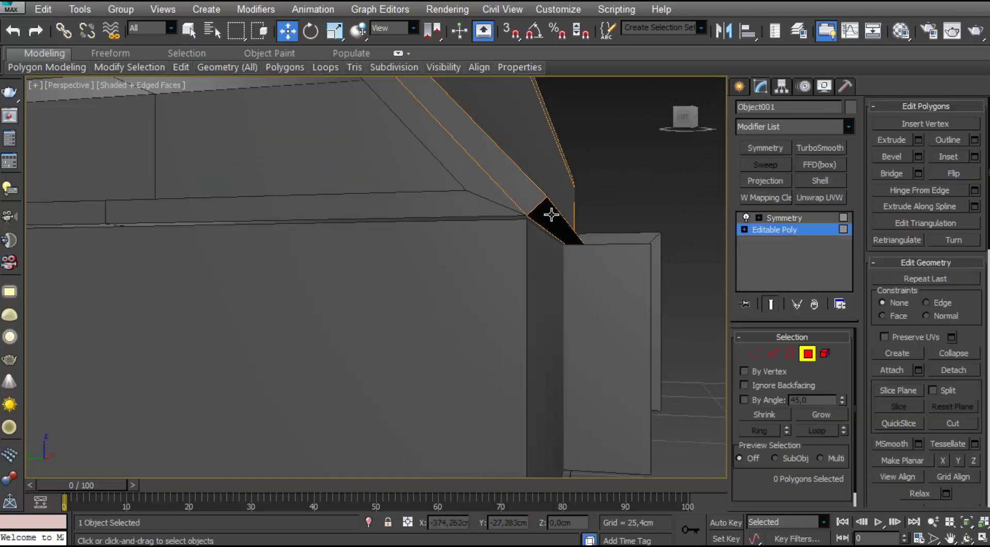
middle_click_drag(563, 187, 459, 268, "alt")
key("2")
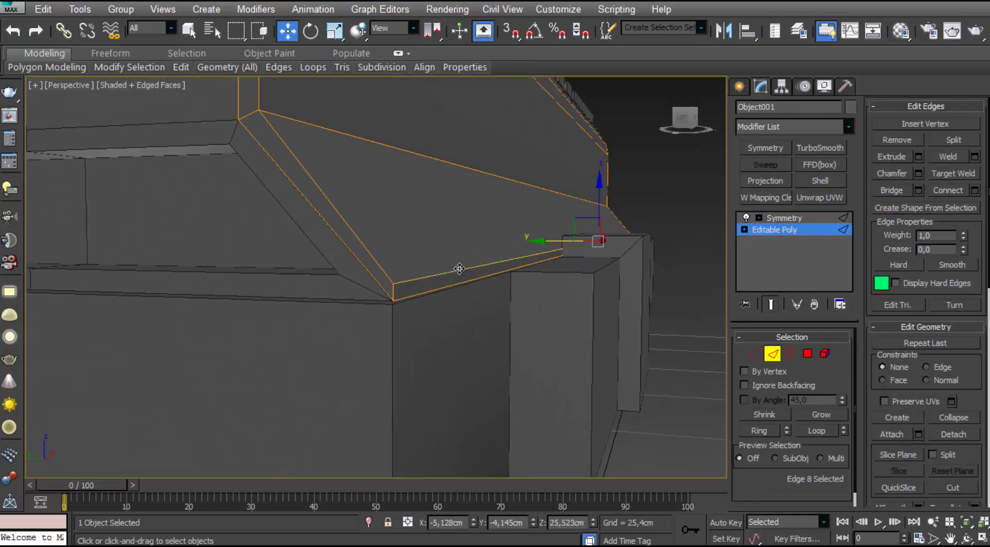
middle_click_drag(482, 216, 446, 242, "alt")
left_click(809, 355)
left_click_drag(559, 237, 553, 238)
middle_click_drag(480, 304, 462, 327, "alt")
key("4")
left_click(619, 438)
Detach the base block's seven raised panel polygons, including the rims, as a separate object
scroll(534, 339, "down", 5)
left_click(480, 346)
scroll(479, 345, "up", 5)
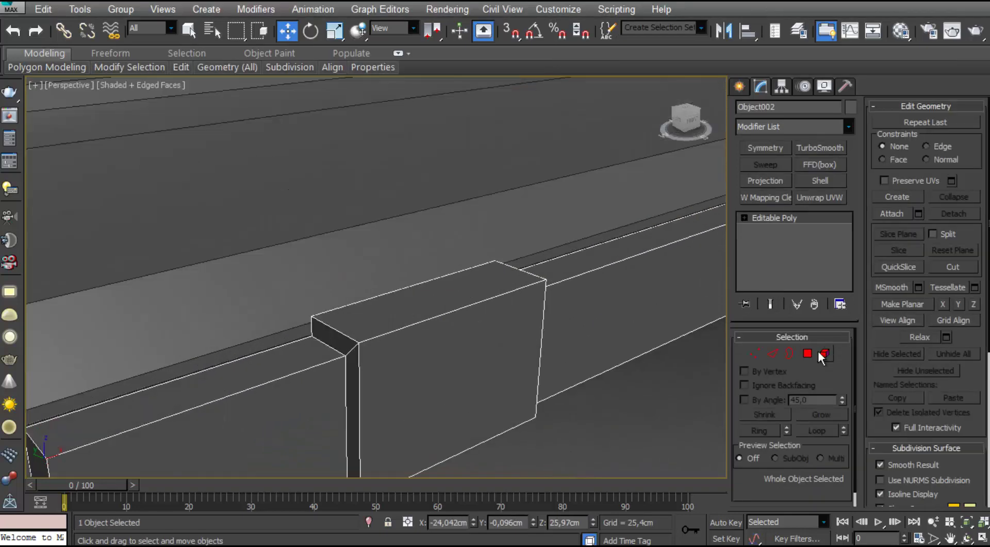
left_click(808, 354)
left_click(413, 304)
left_click(333, 333, "ctrl")
left_click(355, 375, "ctrl")
left_click(418, 363, "ctrl")
middle_click_drag(438, 366, 340, 376, "alt")
left_click(407, 407, "ctrl")
left_click(482, 305, "ctrl")
middle_click_drag(413, 402, 520, 371, "alt")
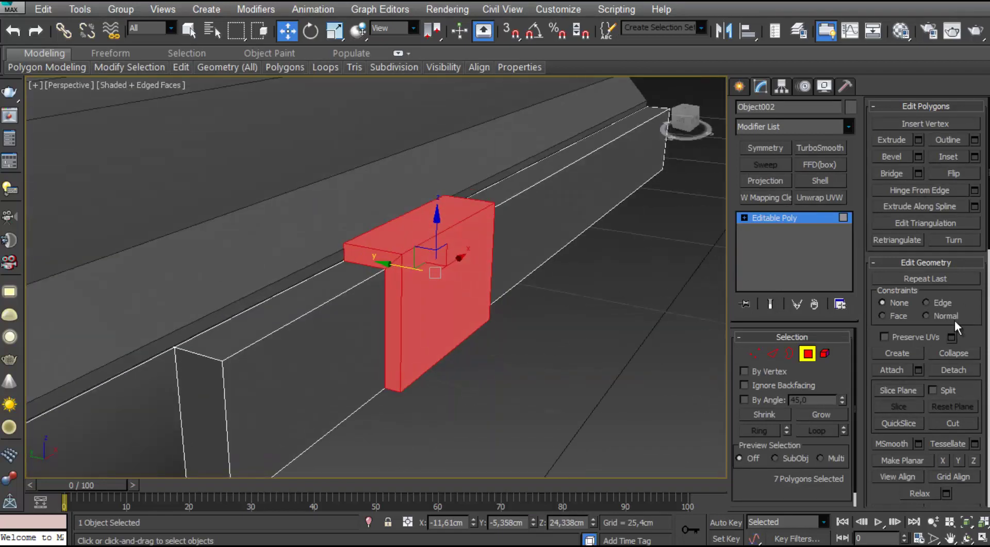
left_click(954, 370)
key("Return")
Try to detach a further polygon at the raised panel's section
left_click(808, 354)
left_click(376, 303)
scroll(376, 303, "down", 4)
scroll(361, 302, "up", 4)
middle_click_drag(354, 300, 440, 275, "alt")
left_click(807, 353)
scroll(484, 289, "up", 4)
left_click(439, 276, "ctrl")
left_click(954, 370)
Isolate the base block and close the gap left by the detached panel between its open edges
left_click(526, 291)
scroll(516, 300, "down", 5)
left_click(808, 354)
key("alt+q")
middle_click_drag(412, 309, 508, 330, "alt")
left_click(772, 354)
left_click(401, 250)
left_click(411, 290, "ctrl")
middle_click_drag(405, 292, 400, 306, "alt")
left_click(320, 332, "ctrl")
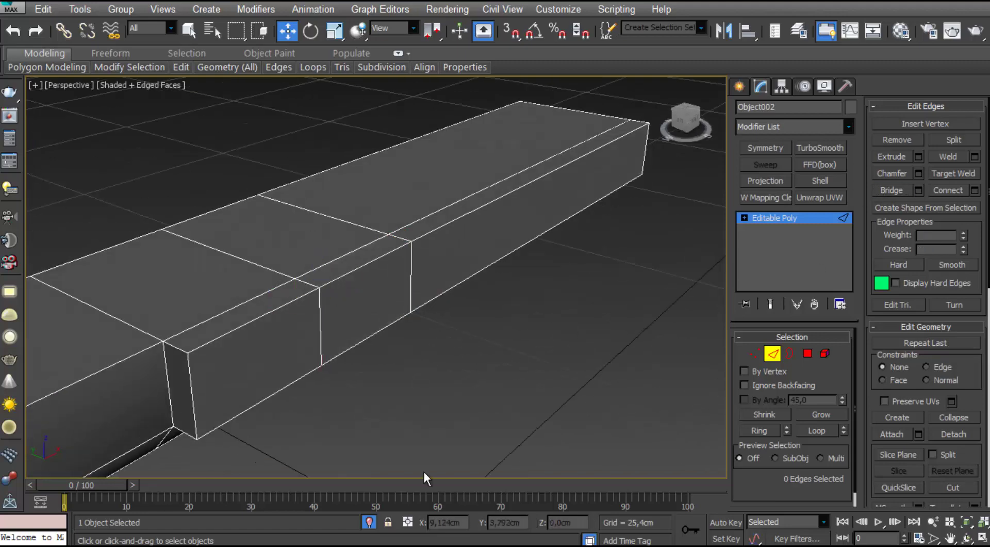
left_click(369, 522)
left_click(772, 354)
Center the pivot of the detached panel on the object
left_click(278, 338)
scroll(278, 339, "down", 5)
scroll(378, 312, "up", 2)
middle_click_drag(278, 338, 319, 304, "alt")
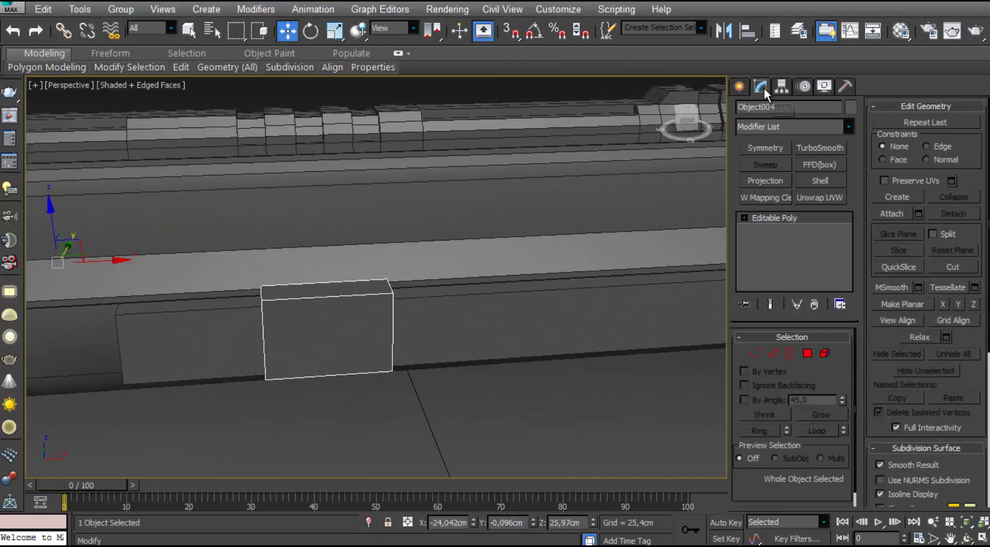
left_click(782, 86)
left_click(793, 178)
left_click(793, 254)
left_click(794, 179)
Copy the panel twice along X as independent copies, placing the second near the base block's far end
middle_click_drag(379, 330, 331, 307)
left_click_drag(330, 302, 618, 297, "shift")
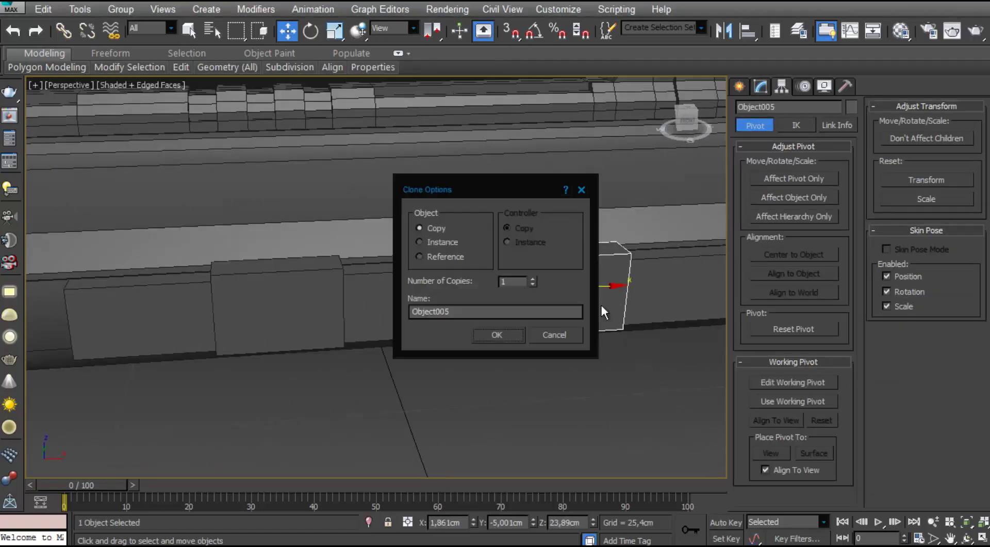
left_click(497, 334)
scroll(448, 320, "down", 4)
mouse_move(447, 320)
middle_mouse_down("alt")
mouse_move(380, 322)
mouse_move(397, 315)
middle_mouse_up("alt")
scroll(397, 315, "up", 4)
mouse_move(412, 294)
left_mouse_down()
mouse_move(400, 294)
mouse_move(607, 299)
left_mouse_up()
left_click(498, 334)
middle_click_drag(528, 292, 376, 292)
scroll(381, 292, "up", 4)
mouse_move(384, 291)
middle_mouse_down("alt")
mouse_move(464, 290)
mouse_move(379, 287)
middle_mouse_up("alt")
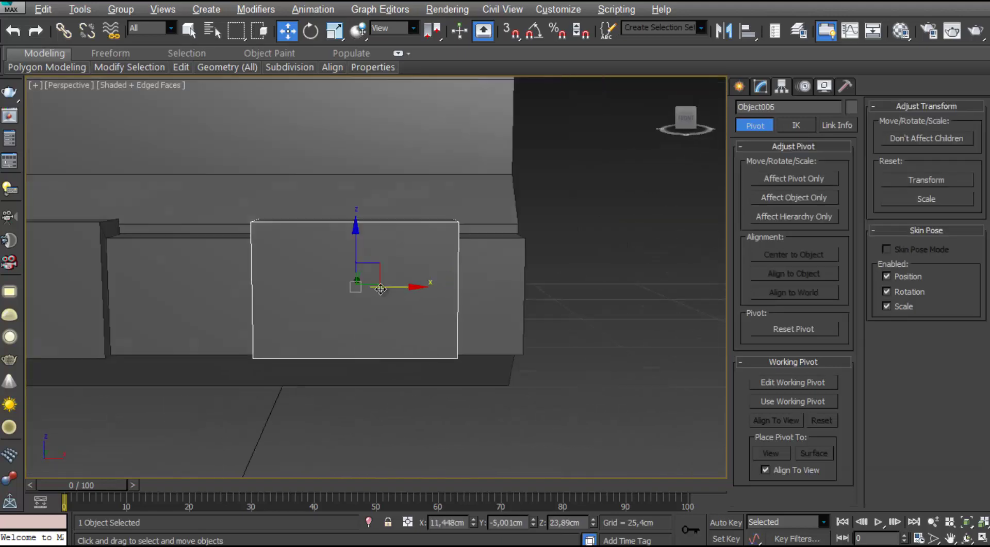
Move the last panel's six outer end vertices about 5 cm along X past the base block's end
scroll(384, 289, "down", 4)
left_click(760, 86)
left_click(755, 353)
left_click_drag(497, 363, 410, 227)
left_click_drag(479, 283, 526, 289)
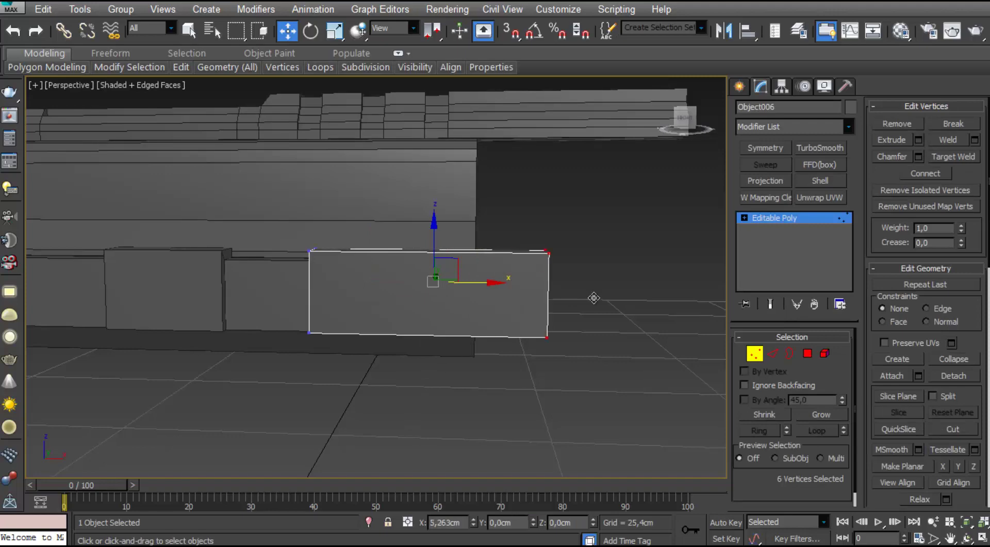
Add a cross loop near the end panel's outer end and a lengthwise loop along its lower part
left_click(774, 354)
scroll(588, 281, "up", 3)
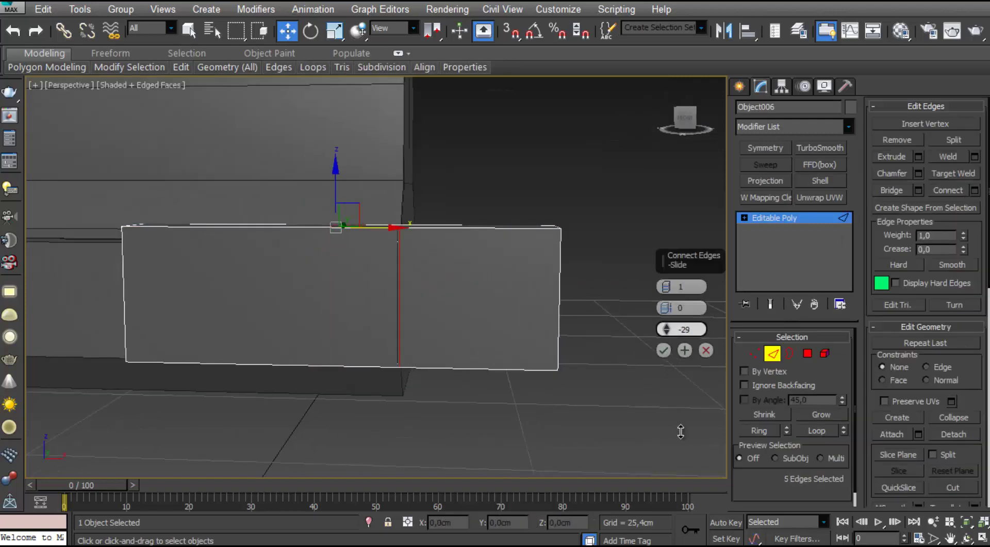
key("alt+r")
middle_click_drag(453, 299, 507, 315, "alt")
scroll(507, 315, "down", 3)
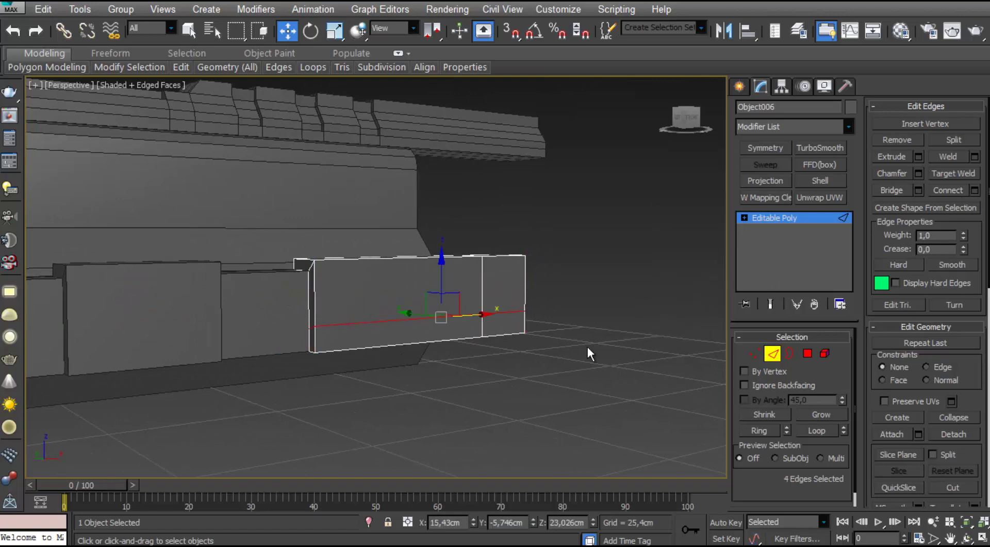
middle_click_drag(582, 407, 628, 362, "alt")
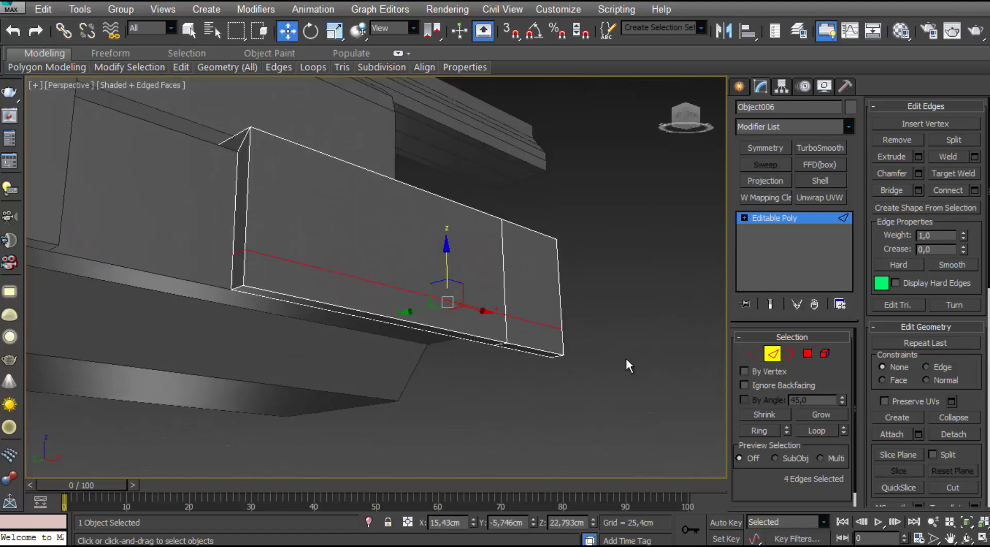
Delete the end panel's polygons below the lengthwise loop, keeping only the tab beyond the cross loop
key("4")
left_click(428, 312)
middle_click_drag(428, 312, 382, 319, "alt")
left_click(217, 284, "ctrl")
left_click(369, 319, "ctrl")
key("Delete")
Move the cross loop's four vertices above the tab about 0.8 cm inward along X to slant the tab's inner edge
middle_click_drag(320, 343, 463, 335, "alt")
key("2")
scroll(462, 335, "down", 2)
left_click(461, 334)
scroll(460, 333, "up", 2)
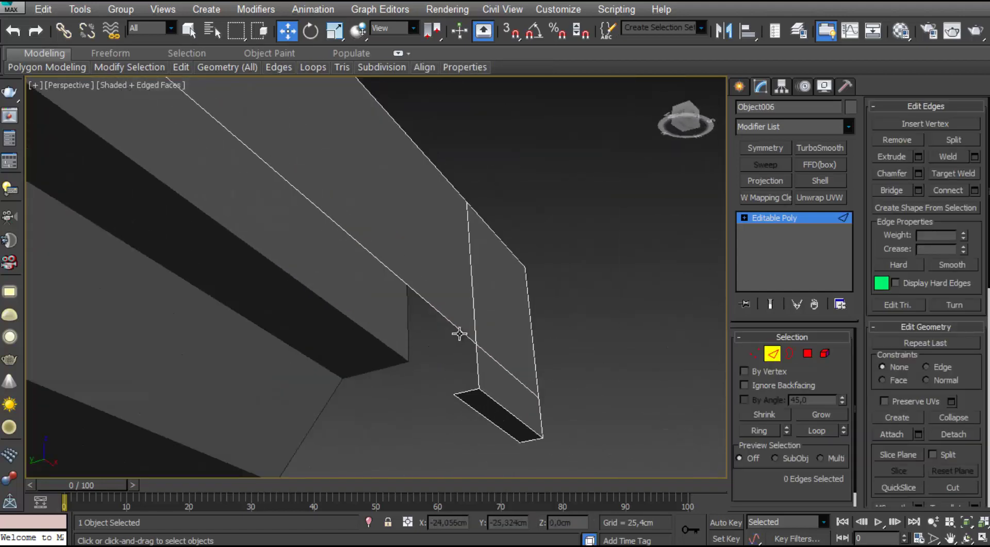
scroll(454, 343, "down", 2)
left_click(442, 352)
scroll(438, 355, "up", 2)
middle_click_drag(377, 362, 455, 317, "alt")
key("1")
left_click_drag(414, 281, 471, 318)
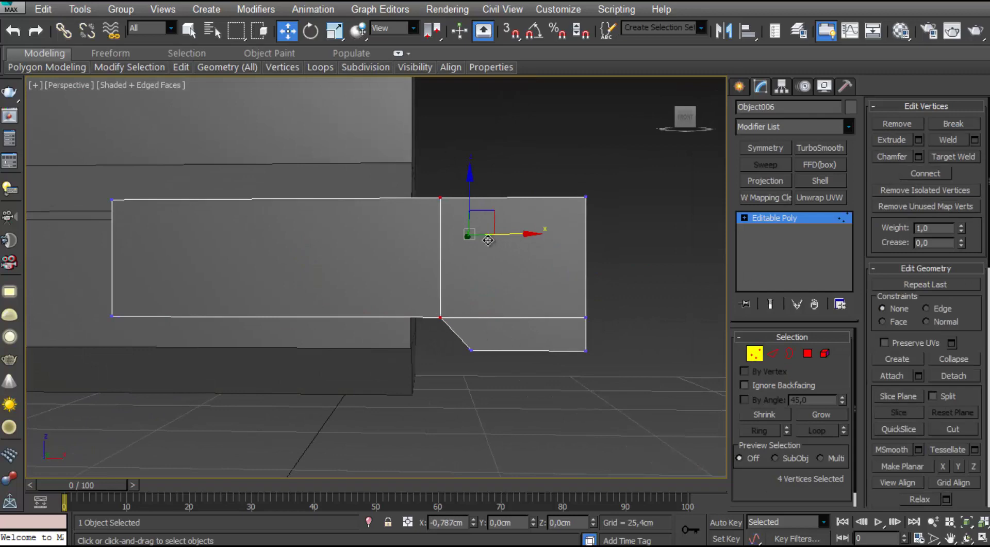
Raise the two rear top edges of the end panel along Z to slope its top surface
middle_click_drag(412, 242, 680, 331, "alt")
key("4")
left_click(437, 259)
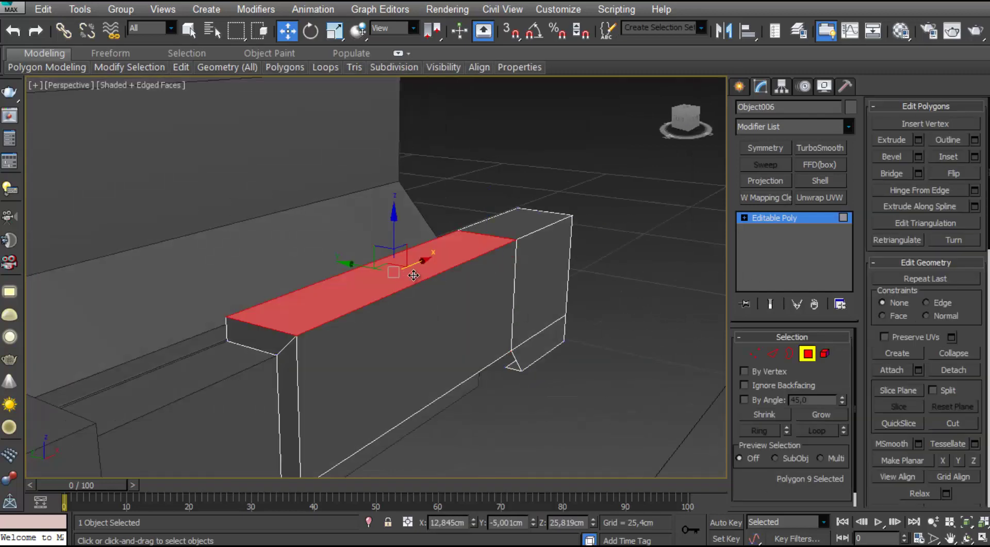
middle_click_drag(437, 258, 510, 266, "alt")
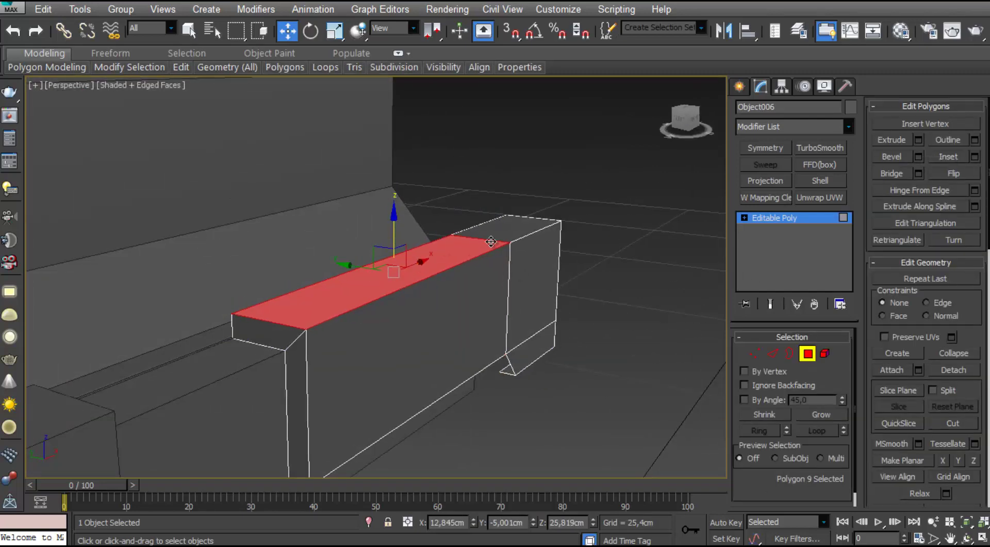
key("2")
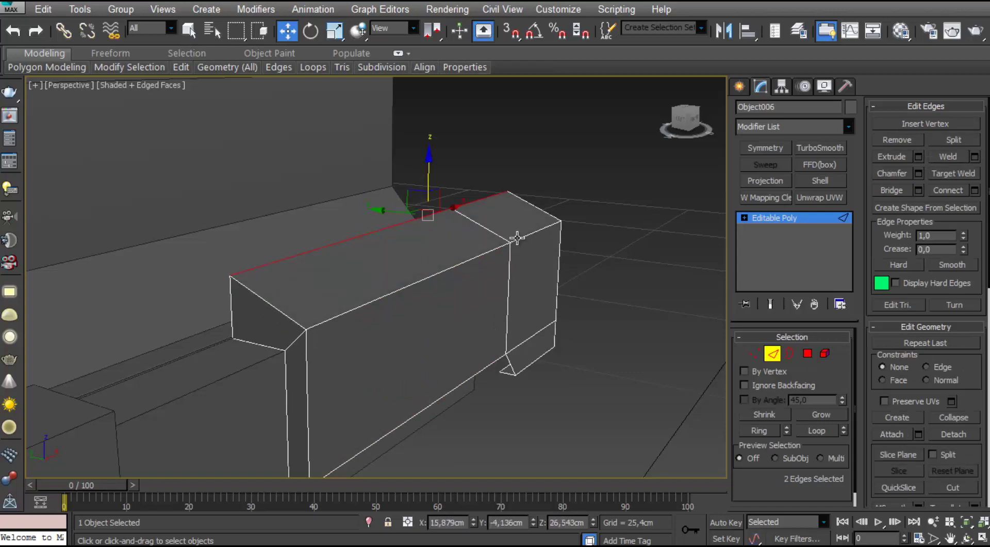
Chamfer the end panel's upper outer edges by about 0.275 cm with one segment
double_click(517, 238)
scroll(408, 255, "up", 3)
middle_click_drag(409, 254, 429, 241, "alt")
left_click(918, 173)
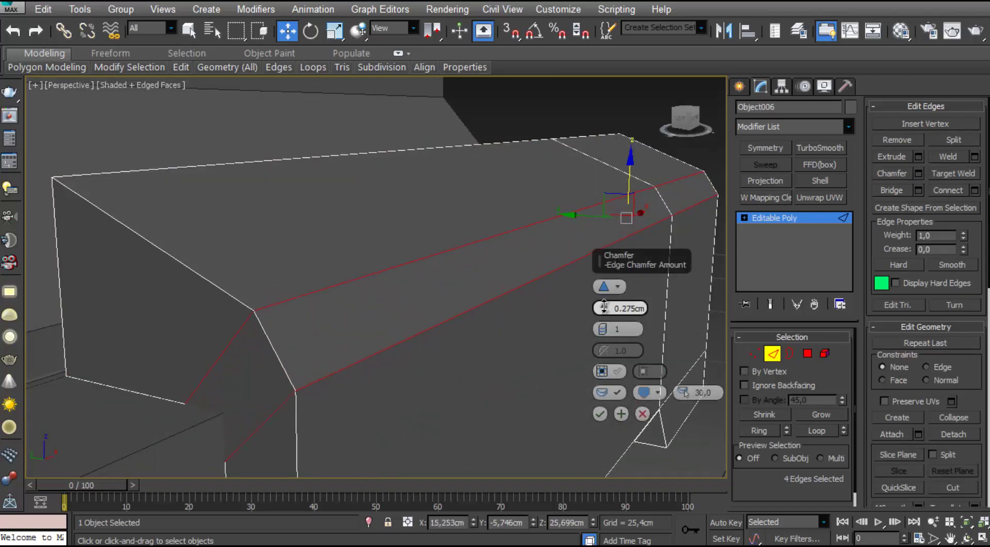
scroll(438, 268, "down", 4)
mouse_move(438, 257)
middle_mouse_down("alt")
mouse_move(201, 252)
mouse_move(455, 254)
middle_mouse_up("alt")
left_click(601, 413)
Move the inner corner vertex beside the end panel's chamfer about 0.1 cm outward along Y
middle_click_drag(562, 320, 206, 242, "alt")
scroll(404, 151, "up", 4)
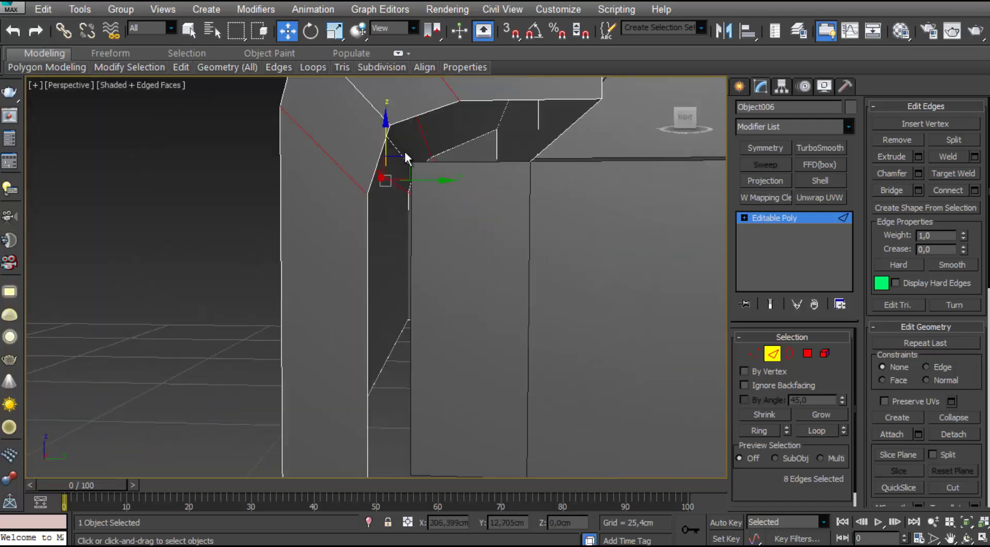
key("1")
middle_click_drag(404, 151, 477, 190, "alt")
left_click_drag(475, 185, 377, 312)
scroll(392, 300, "down", 3)
middle_click_drag(392, 299, 541, 237, "alt")
key("alt+q")
left_click(369, 522)
middle_click_drag(196, 278, 358, 241, "alt")
left_click_drag(362, 238, 362, 238)
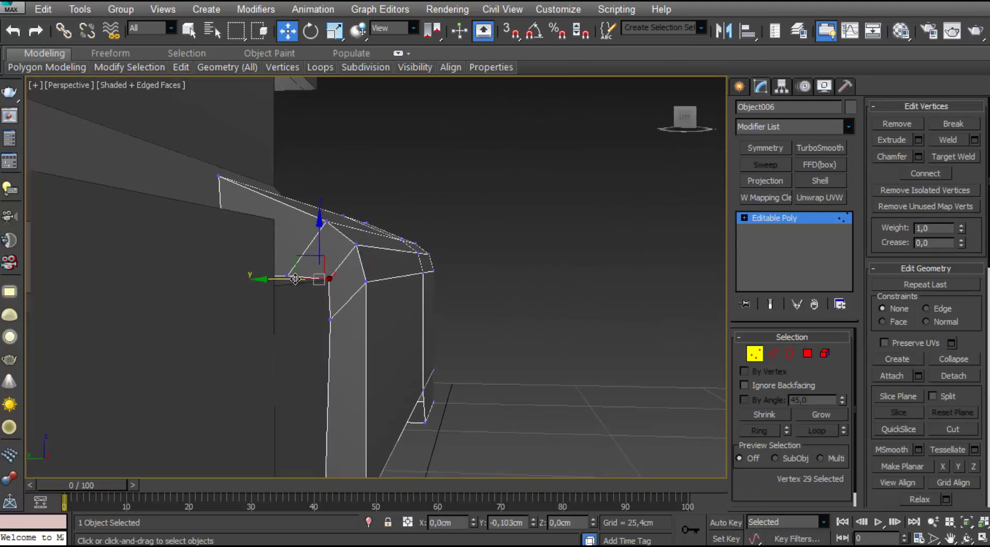
key("2")
middle_click_drag(363, 288, 316, 258, "alt")
left_click(320, 254)
scroll(877, 392, "down", 3)
middle_click_drag(495, 351, 325, 320, "alt")
scroll(341, 310, "down", 4)
key("ctrl+z")
Select four inner rim edges at the end panel's open end
middle_click_drag(428, 337, 546, 320, "alt")
scroll(515, 299, "up", 4)
left_click(513, 291, "ctrl")
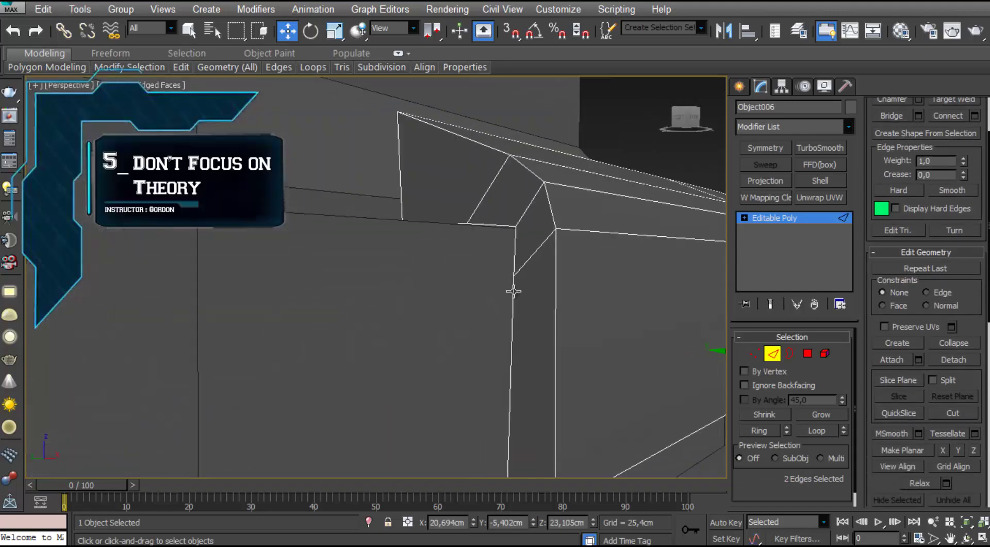
middle_click_drag(609, 320, 577, 351, "alt")
left_click(497, 223)
left_click(466, 220, "ctrl")
middle_click_drag(480, 248, 361, 240, "alt")
scroll(464, 238, "up", 2)
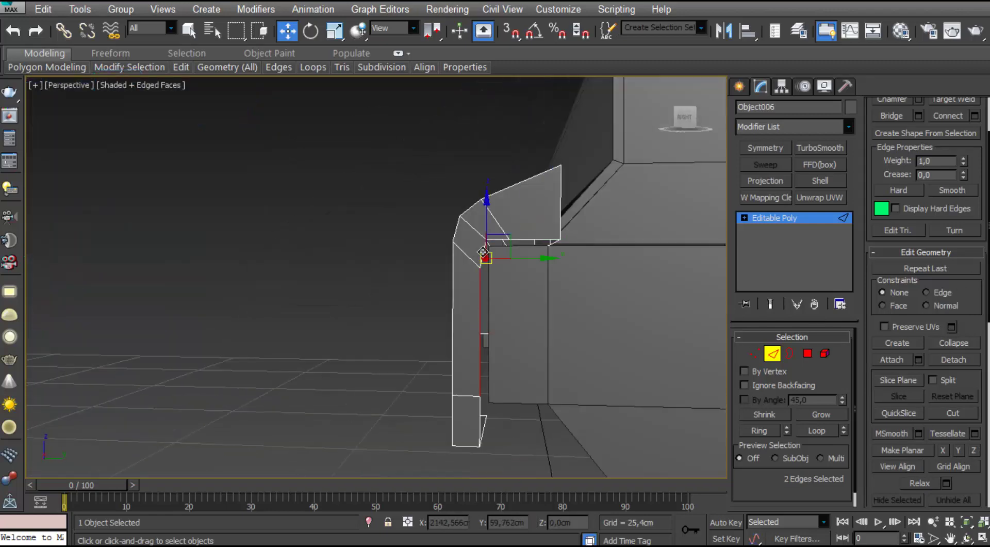
middle_click_drag(483, 251, 448, 423, "alt")
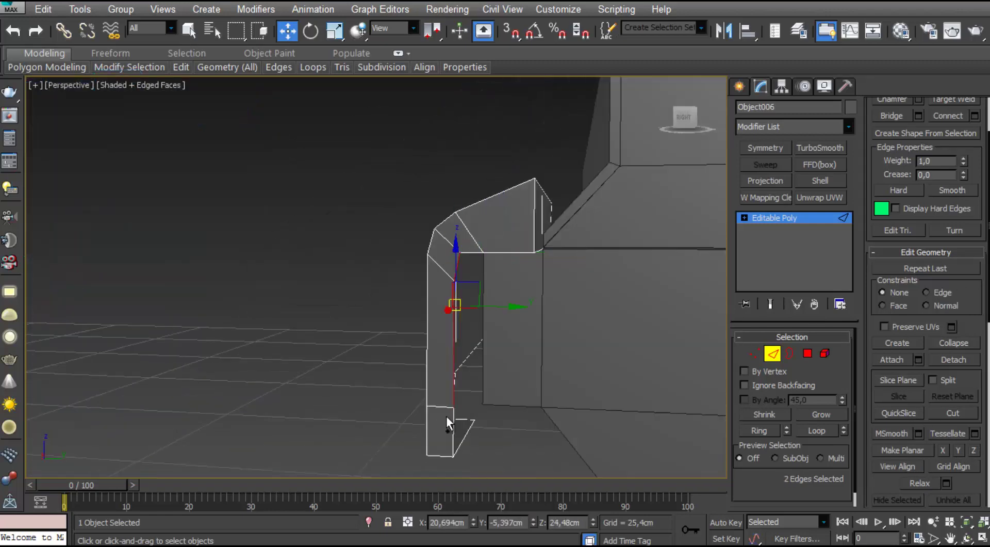
middle_click_drag(427, 361, 497, 318, "alt")
scroll(497, 318, "down", 3)
left_click(459, 304, "ctrl")
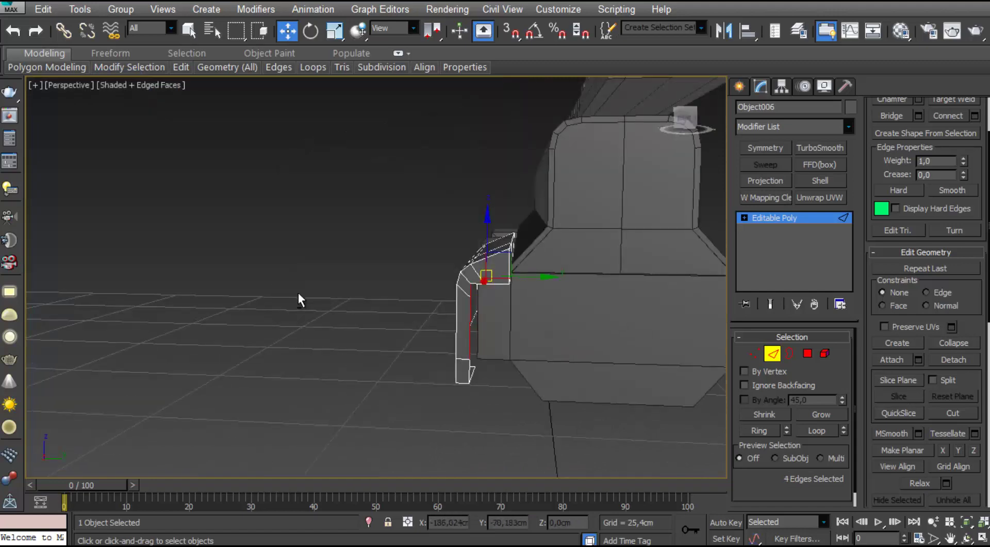
middle_click_drag(298, 292, 437, 219, "alt")
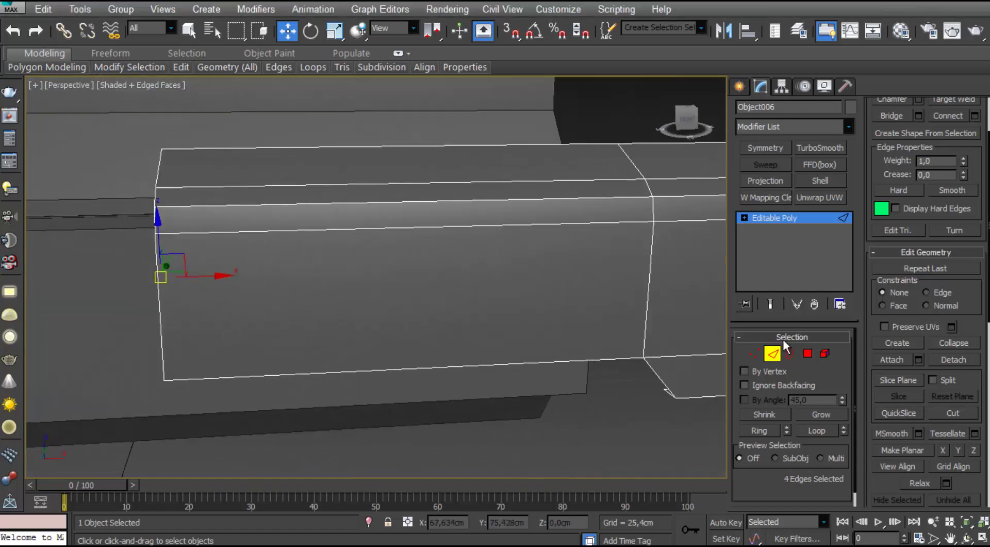
Connect the end panel's lengthwise edges with one segment at slide -56 to add a cross loop near its end
scroll(943, 169, "up", 2)
left_click(975, 163)
middle_click_drag(661, 292, 637, 290, "alt")
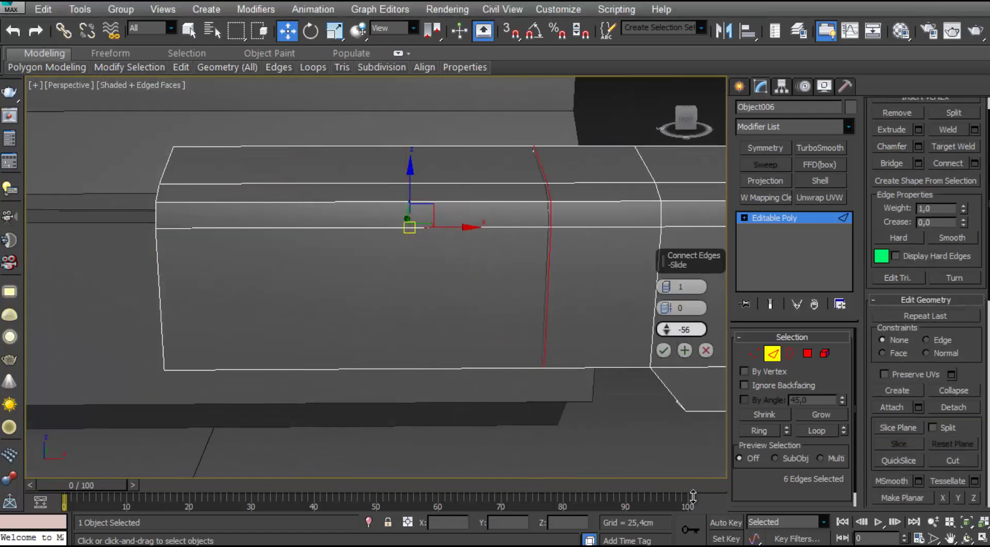
middle_click_drag(619, 356, 515, 357)
left_click(663, 350)
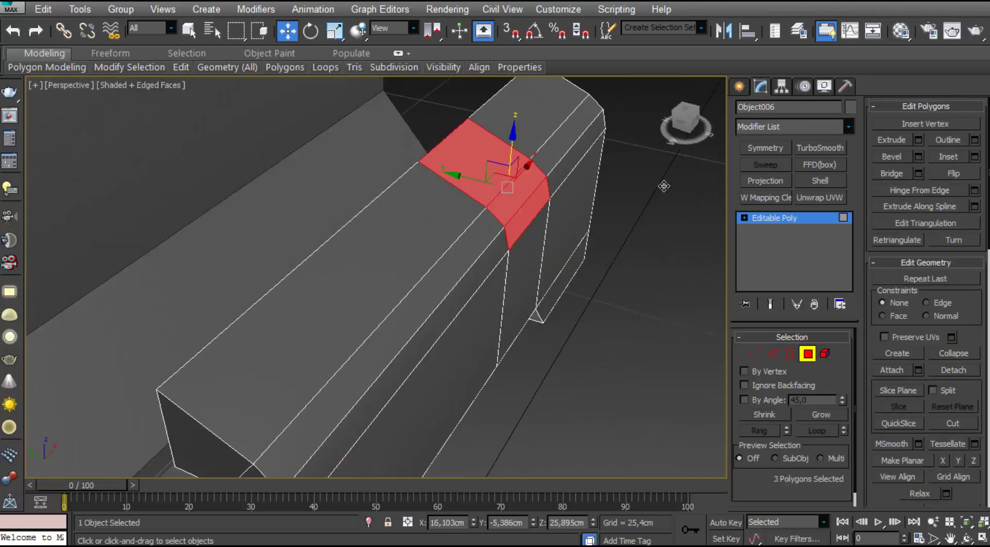
Delete the top, bevel and inner polygons in the section between the two cross loops to open a gap
middle_click_drag(664, 186, 508, 160, "alt")
left_click(444, 207, "ctrl")
middle_click_drag(443, 207, 439, 236, "alt")
key("Delete")
Try to connect the ring of edges around the end block beside the gap with a new edge loop
key("2")
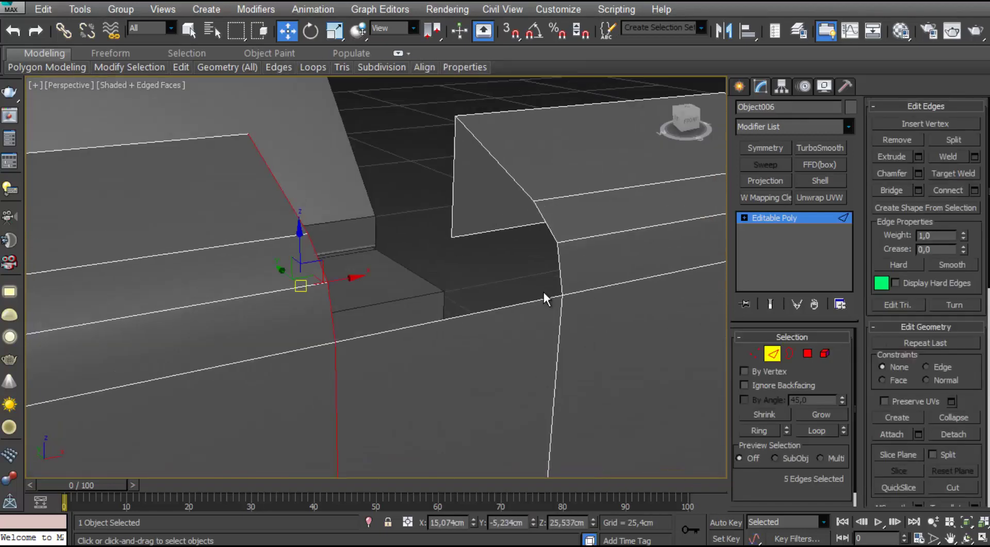
left_click(472, 238)
middle_click_drag(485, 208, 357, 182, "alt")
left_click(444, 210)
key("alt+r")
scroll(356, 181, "up", 2)
left_click(974, 190)
middle_click_drag(665, 278, 542, 294, "alt")
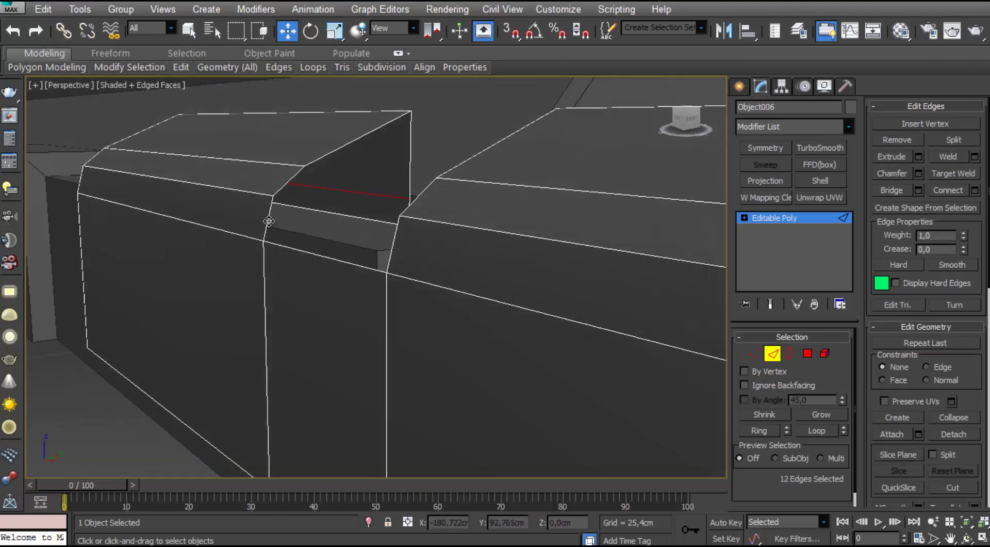
Try to bridge the short inner and outer upright edges on the end block's open side
left_click(269, 221)
middle_click_drag(268, 222, 382, 211, "alt")
left_click(445, 237, "ctrl")
middle_click_drag(444, 237, 619, 222, "alt")
left_click(375, 219, "ctrl")
left_click(534, 208, "ctrl")
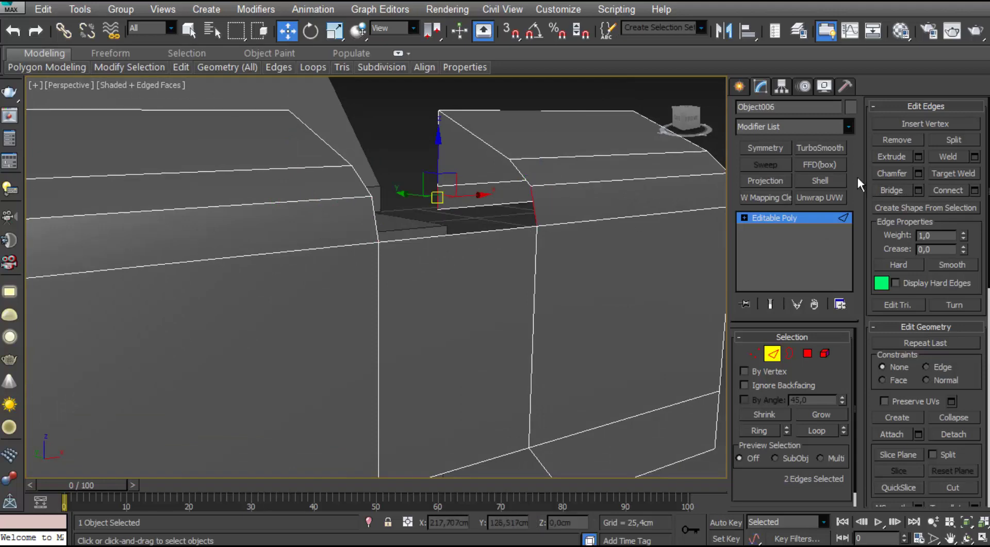
left_click(892, 190)
middle_click_drag(515, 206, 155, 389, "alt")
left_click(438, 199)
left_click(535, 214, "ctrl")
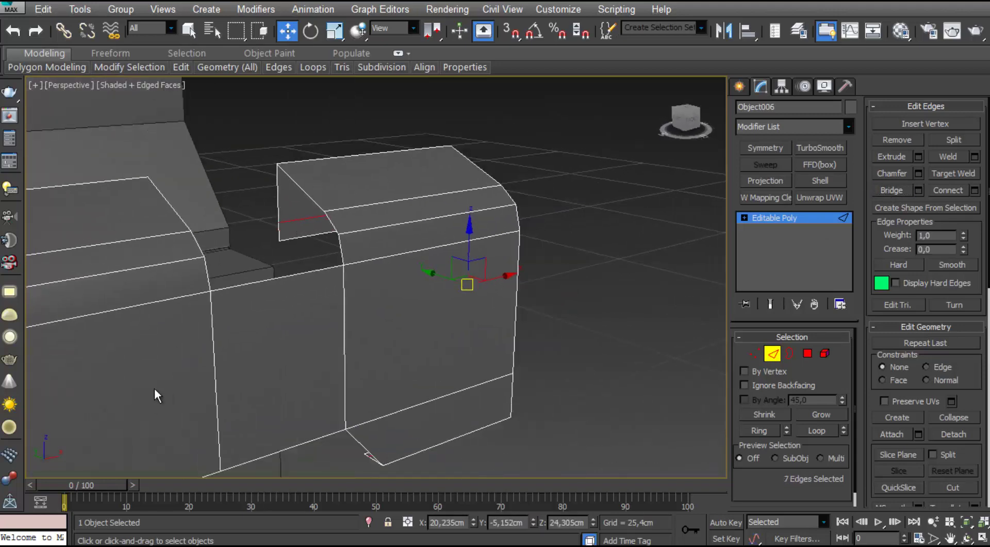
Extend the end block's two sloped rim edges down about 0.7 cm to form a wall with a level bottom edge
middle_click_drag(315, 245, 462, 224, "alt")
left_click(246, 177, "ctrl")
left_click(342, 191)
left_click(365, 159)
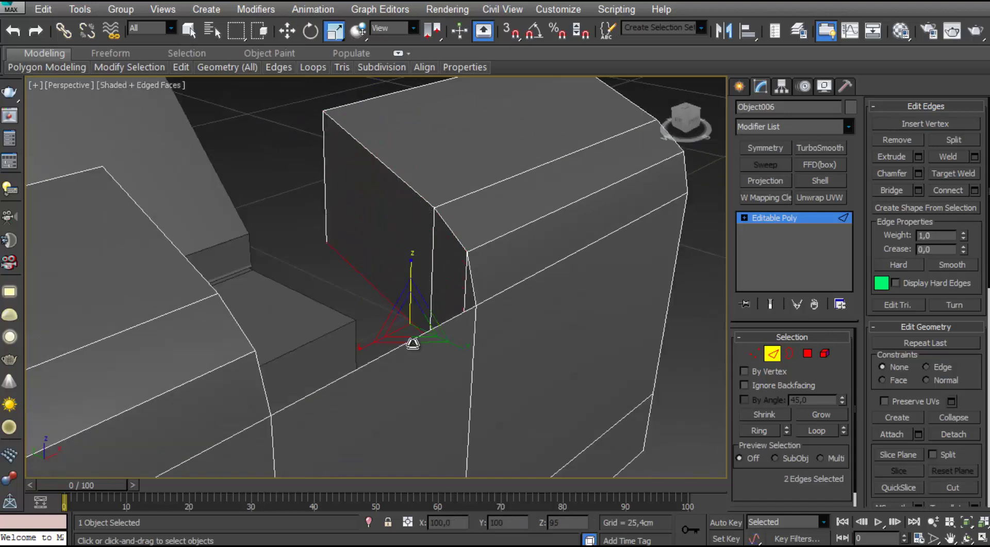
middle_click_drag(402, 242, 237, 198, "alt")
left_click(237, 198)
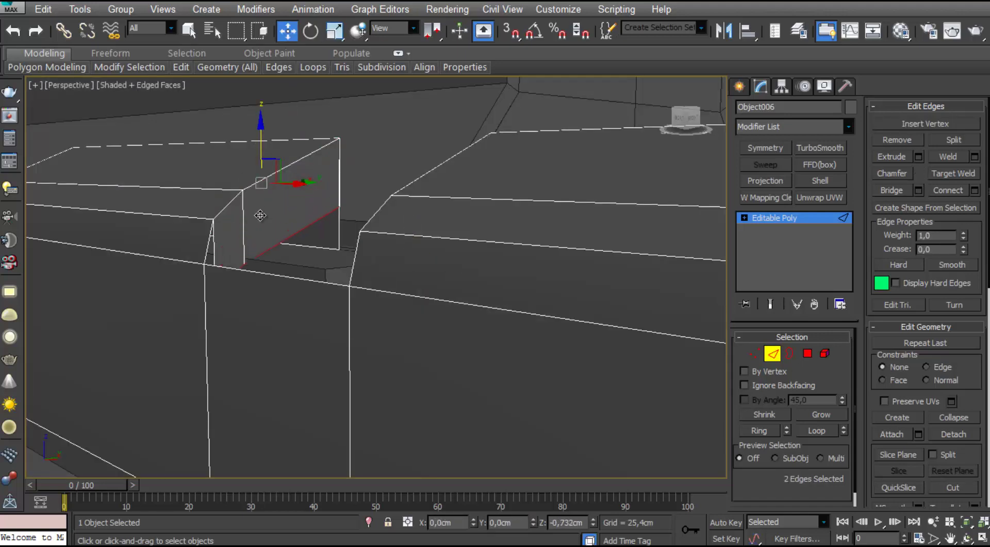
left_click_drag(261, 220, 262, 212)
middle_click_drag(262, 213, 281, 238, "alt")
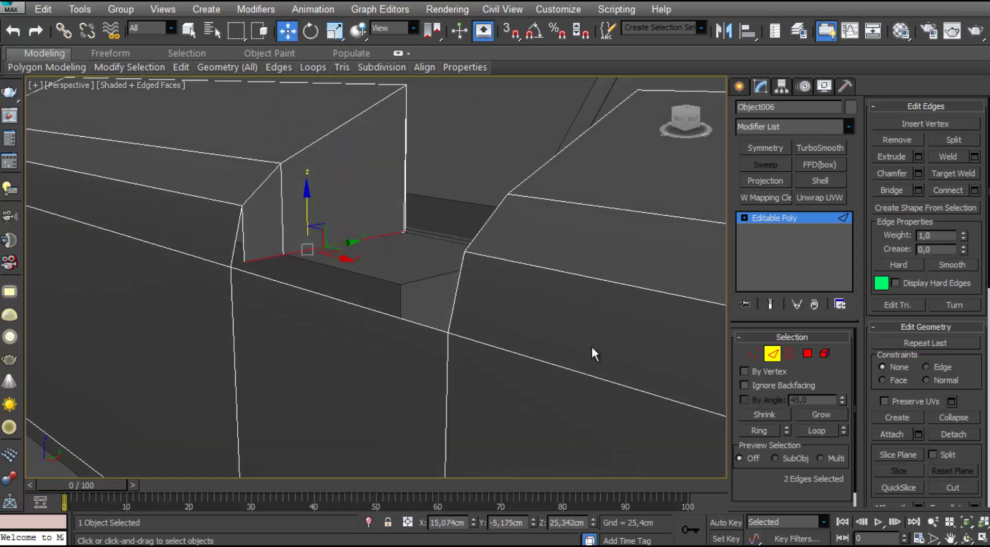
Target weld the wall's outer lower vertex to the rim corner of the end block
left_click(755, 354)
left_click(954, 158)
left_click(232, 267)
middle_click_drag(232, 267, 473, 270, "alt")
left_click(529, 192)
left_click(535, 196)
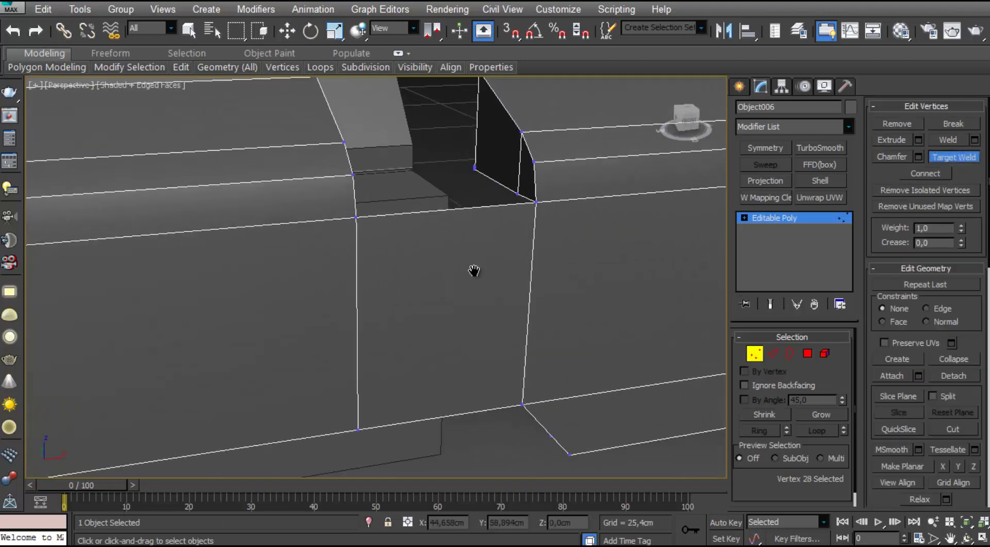
Weld the two vertices at the wall's inner lower corner
key("w")
left_click_drag(477, 148, 447, 214)
middle_click_drag(447, 214, 562, 248, "alt")
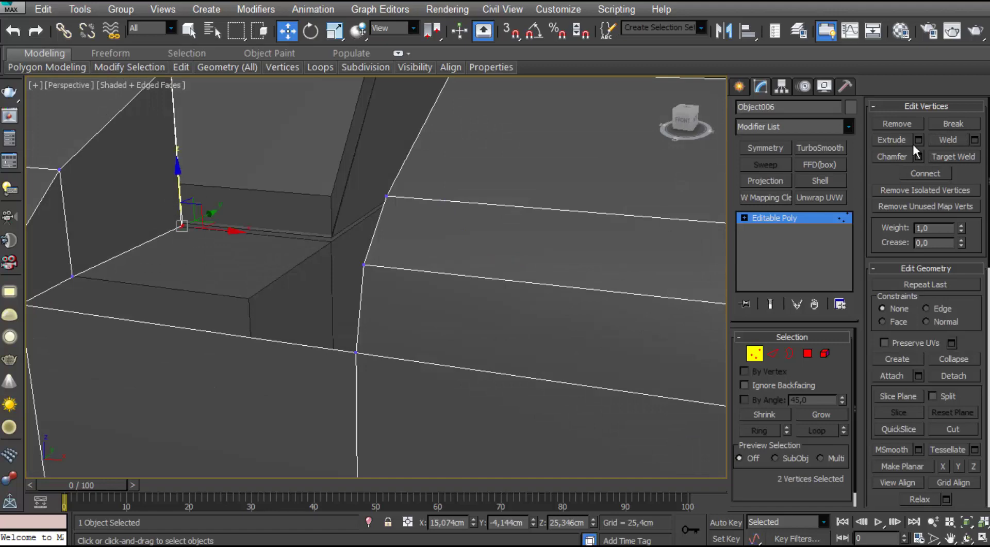
left_click(948, 140)
middle_click_drag(546, 300, 671, 320, "alt")
Bridge the wall's two bottom edges to the two facing rim edges across the gap to form its floor
left_click(772, 353)
left_click(469, 228)
left_click(511, 259, "ctrl")
middle_click_drag(511, 278, 402, 258, "alt")
left_click(238, 223, "ctrl")
left_click(207, 239, "ctrl")
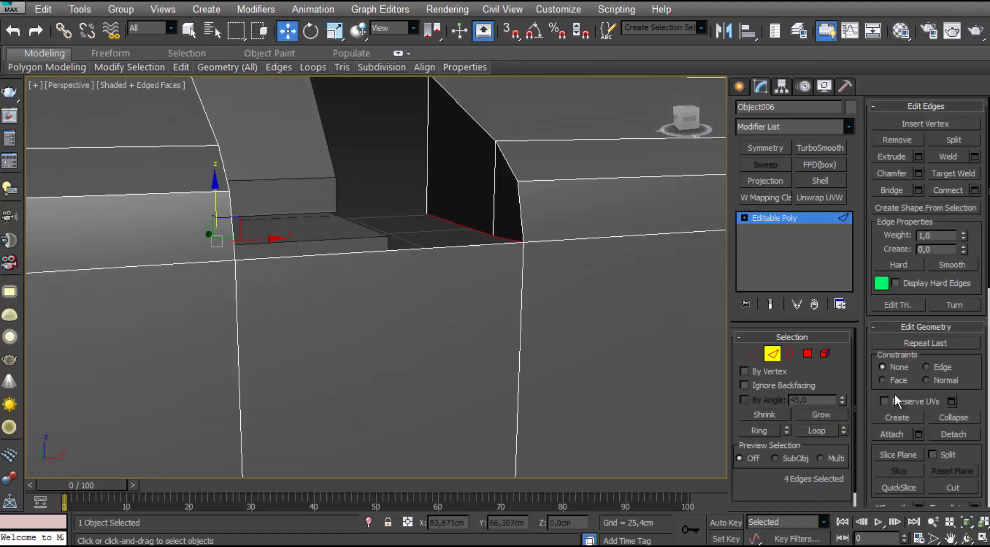
scroll(976, 470, "down", 3)
middle_click_drag(537, 258, 511, 288, "alt")
left_click(484, 218)
left_click(506, 245, "ctrl")
middle_click_drag(464, 258, 330, 257, "alt")
left_click(245, 181, "ctrl")
left_click(217, 216, "ctrl")
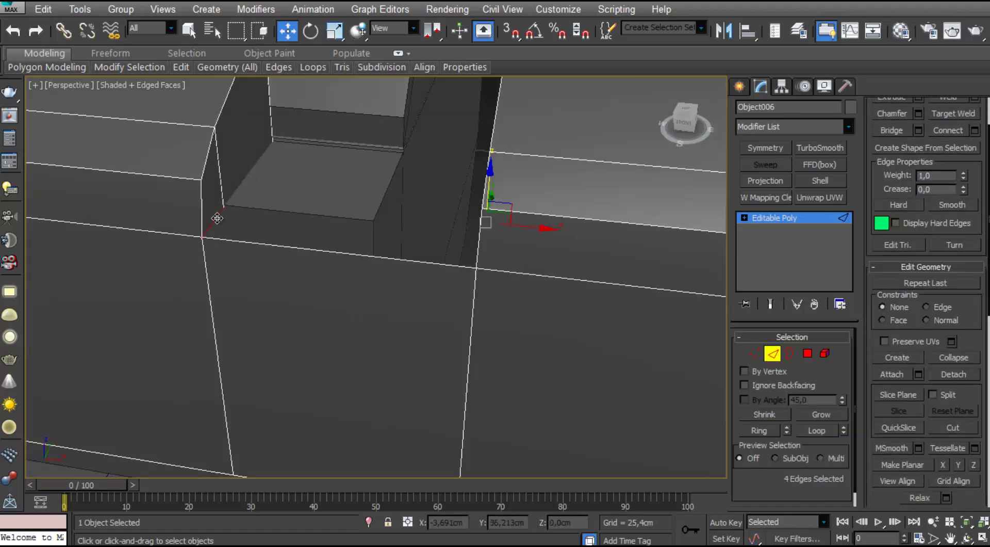
Examine the gap between the long panel and the end block for open or misplaced polygons
scroll(414, 204, "down", 4)
middle_click_drag(413, 204, 384, 226, "alt")
scroll(378, 225, "up", 2)
key("4")
scroll(374, 189, "down", 4)
scroll(391, 245, "up", 2)
scroll(391, 246, "down", 4)
scroll(325, 213, "up", 3)
key("2")
key("4")
left_click(412, 237)
scroll(520, 208, "up", 3)
Raise the end block's top edges slightly along Z
key("2")
left_click(503, 202)
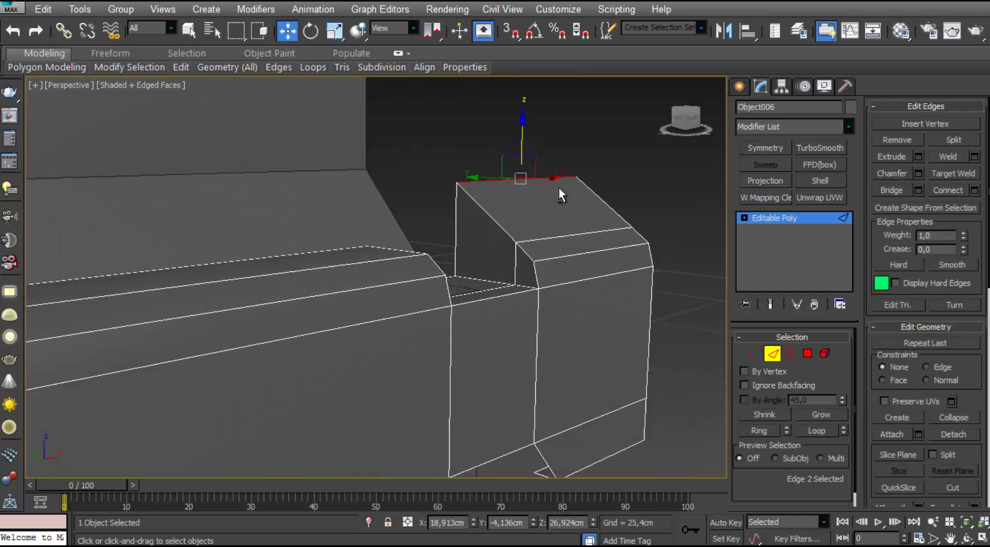
middle_click_drag(534, 258, 566, 243, "alt")
left_click(557, 250)
left_click_drag(557, 208, 557, 207)
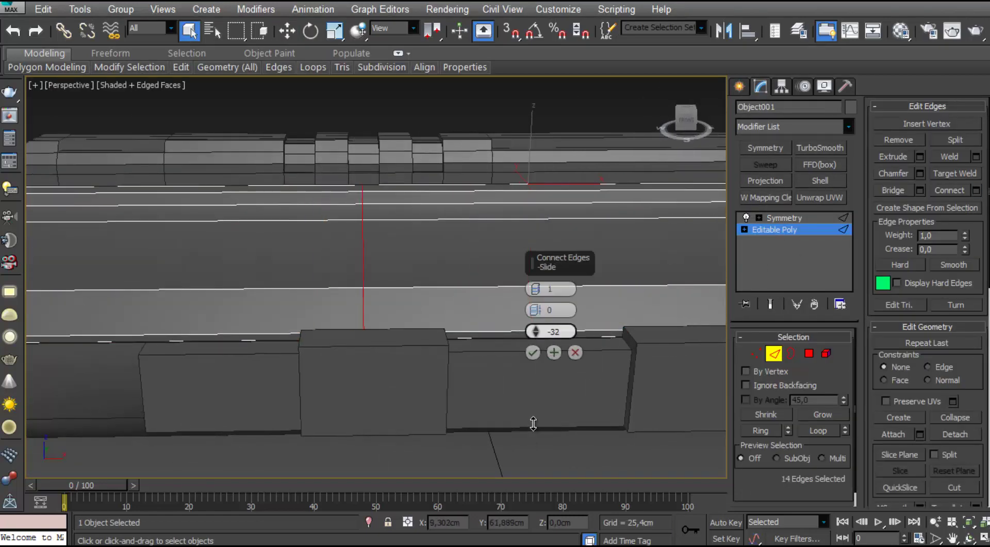
Add a cross loop to the main body at slide -32 and chamfer it 2.54 cm into a section matching the side panel's width
key("f")
key("z")
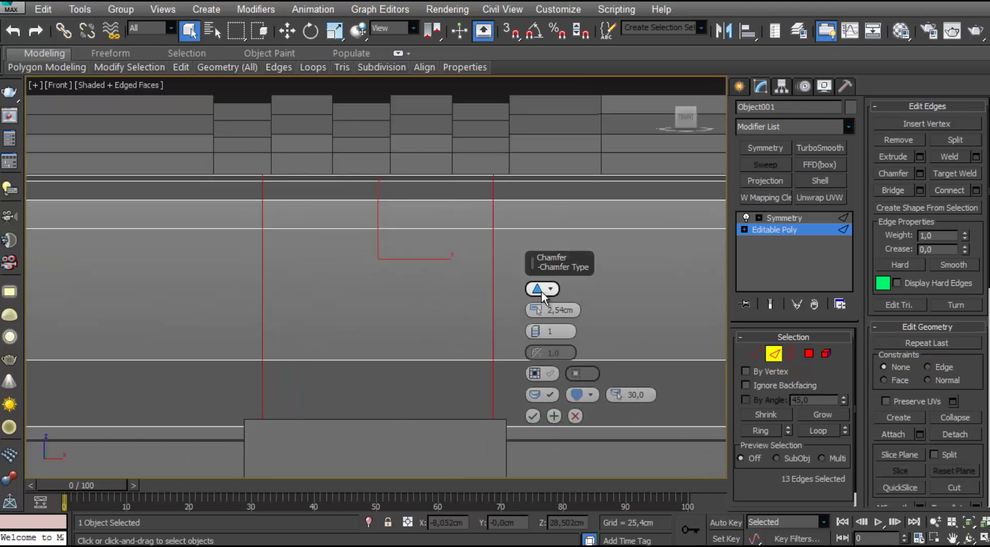
left_click_drag(558, 264, 559, 264)
key("p")
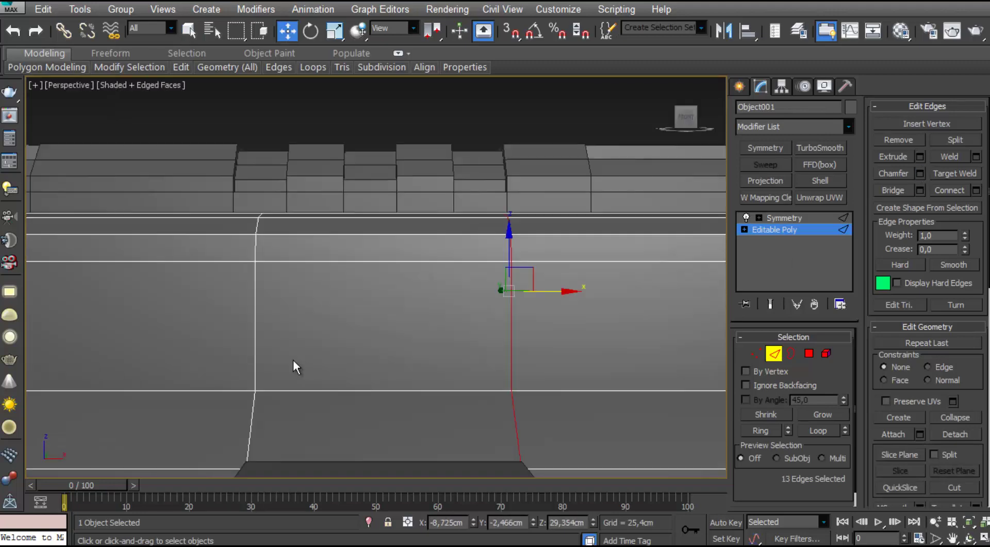
Extrude the four body polygons between the two new loops outward and raise the resulting strip slightly along Z
scroll(309, 364, "down", 5)
middle_click_drag(310, 364, 416, 356, "alt")
scroll(362, 368, "up", 4)
left_click(809, 353)
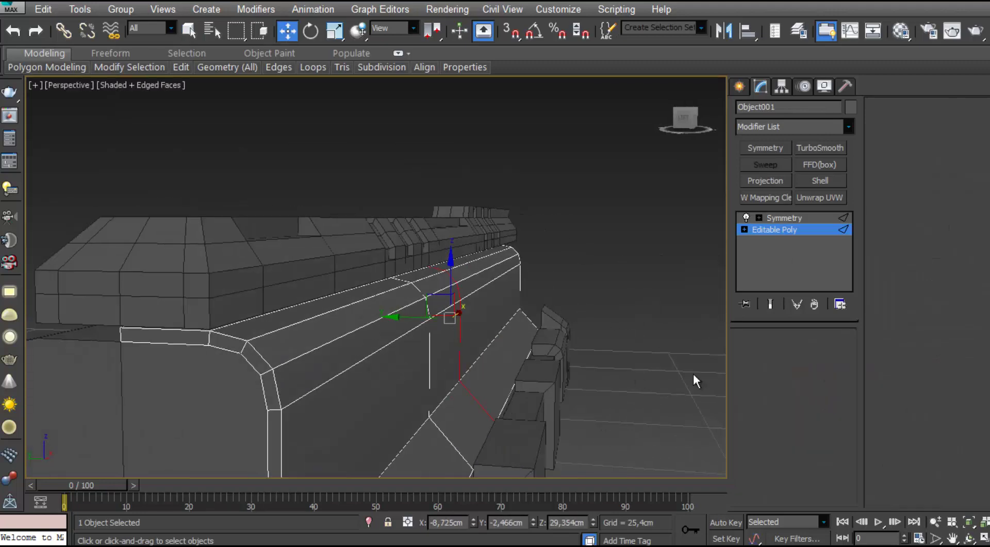
left_click(460, 420)
left_click(443, 361, "ctrl")
left_click(437, 300, "ctrl")
left_click(428, 282, "ctrl")
scroll(432, 298, "up", 4)
left_click(920, 140)
left_click_drag(534, 310, 535, 308)
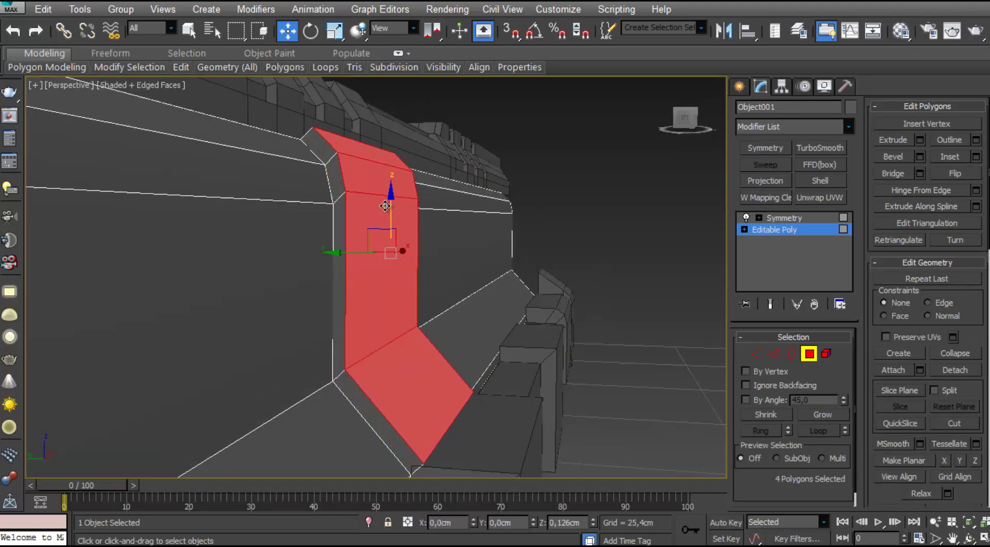
middle_click_drag(385, 205, 368, 267, "alt")
middle_click_drag(383, 196, 420, 222, "alt")
Move the extruded strip's lower crease edge inward along Y
key("2")
scroll(457, 387, "up", 4)
left_click(458, 384)
left_click_drag(442, 367, 427, 367)
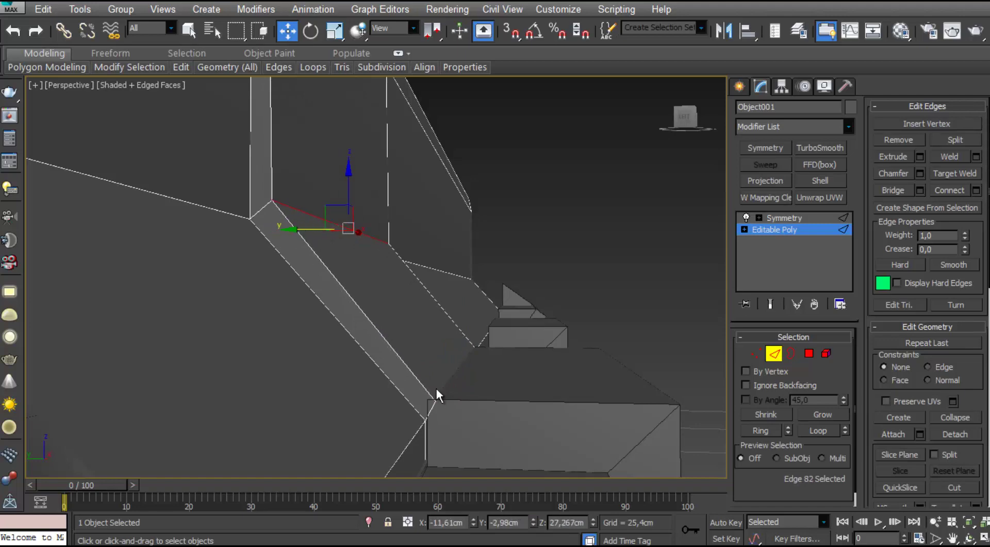
left_click_drag(462, 314, 461, 308)
Adjust the extruded strip's upper edges along Y to follow the body's rounded shoulder
middle_click_drag(472, 332, 399, 256, "alt")
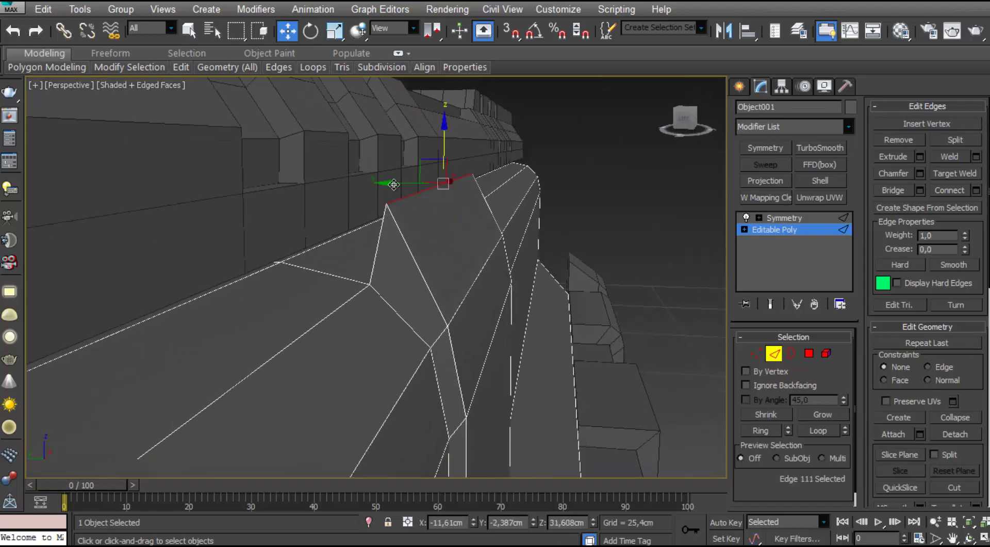
middle_click_drag(476, 222, 460, 258, "alt")
middle_click_drag(485, 217, 435, 240, "alt")
middle_click_drag(480, 283, 411, 289, "alt")
Detach the extruded strip's polygons as a separate object and isolate the mirrored body
key("4")
middle_click_drag(552, 346, 587, 361, "alt")
key("4")
left_click(784, 218)
scroll(354, 326, "down", 4)
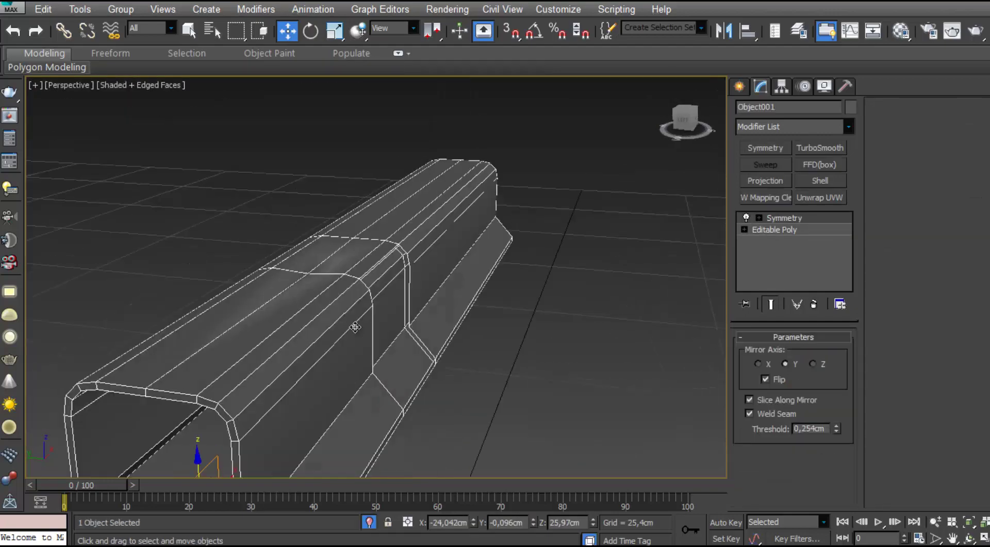
scroll(354, 327, "up", 3)
mouse_move(354, 326)
middle_mouse_down("alt")
mouse_move(342, 295)
mouse_move(323, 320)
mouse_move(356, 314)
middle_mouse_up("alt")
Bridge the long border edges of the opening left in the body, excluding its end edges, and leave isolation
left_click(784, 233)
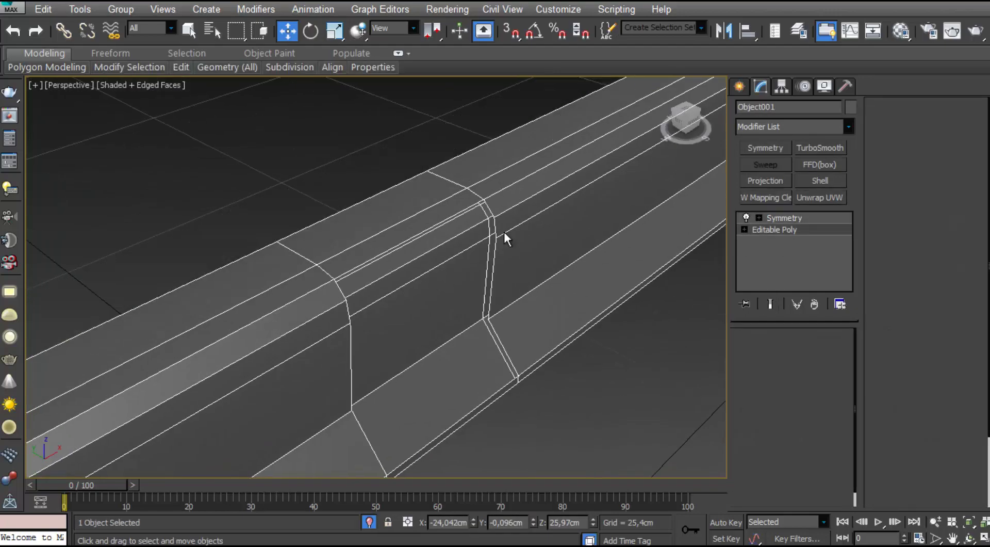
key("3")
left_click(503, 233)
middle_click_drag(503, 310, 408, 289, "alt")
left_click(773, 353)
left_click(431, 229, "alt")
left_click(431, 435, "alt")
left_click(892, 190)
middle_click_drag(372, 443, 460, 501, "alt")
left_click(369, 522)
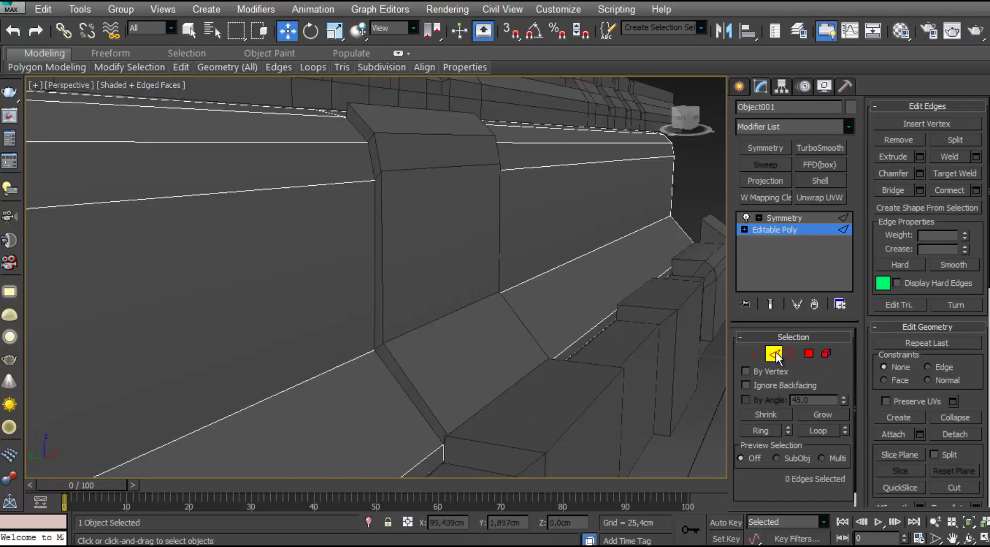
Connect the ring of edges on the side panel's outer rim with one loop below its upper edge
left_click(775, 353)
left_click(443, 330)
middle_click_drag(454, 335, 472, 323, "alt")
left_click(472, 323)
middle_click_drag(583, 330, 512, 333)
key("2")
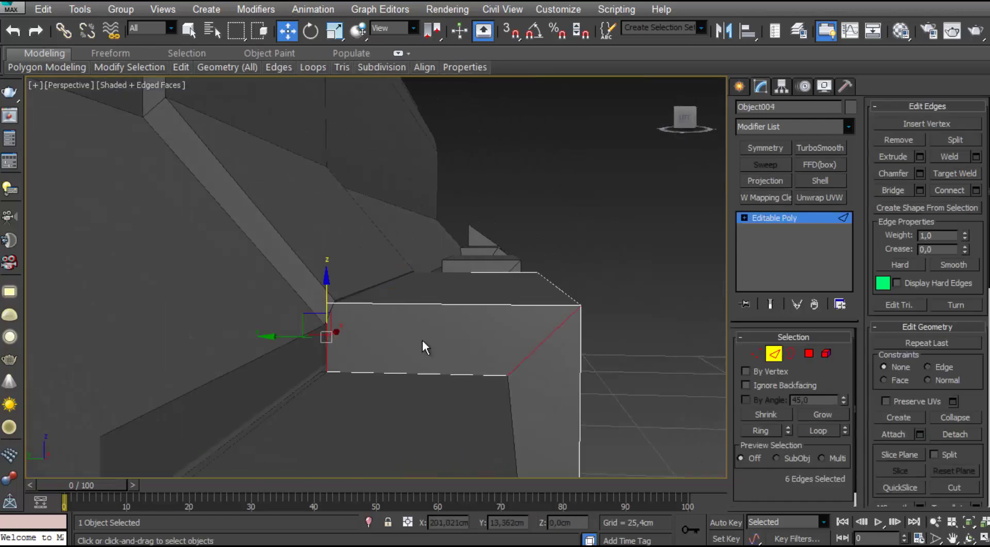
middle_click_drag(423, 339, 408, 334)
left_click(975, 190)
middle_click_drag(488, 350, 515, 341, "alt")
left_click_drag(531, 341, 531, 340)
left_click(533, 352)
key("2")
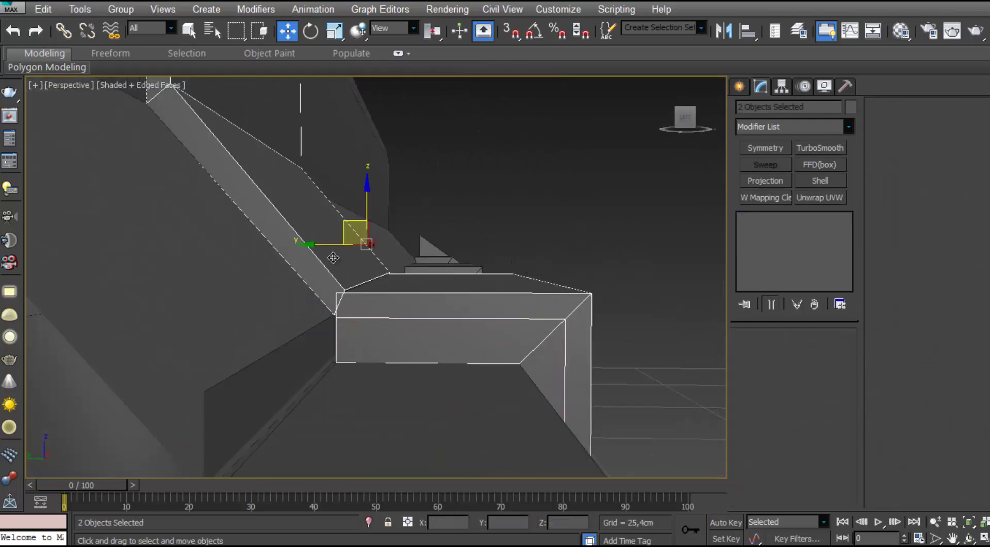
Isolate the side panel and the detached strip, and remove the contact face where they meet
middle_click_drag(533, 358, 665, 338, "alt")
middle_click_drag(392, 302, 384, 216, "alt")
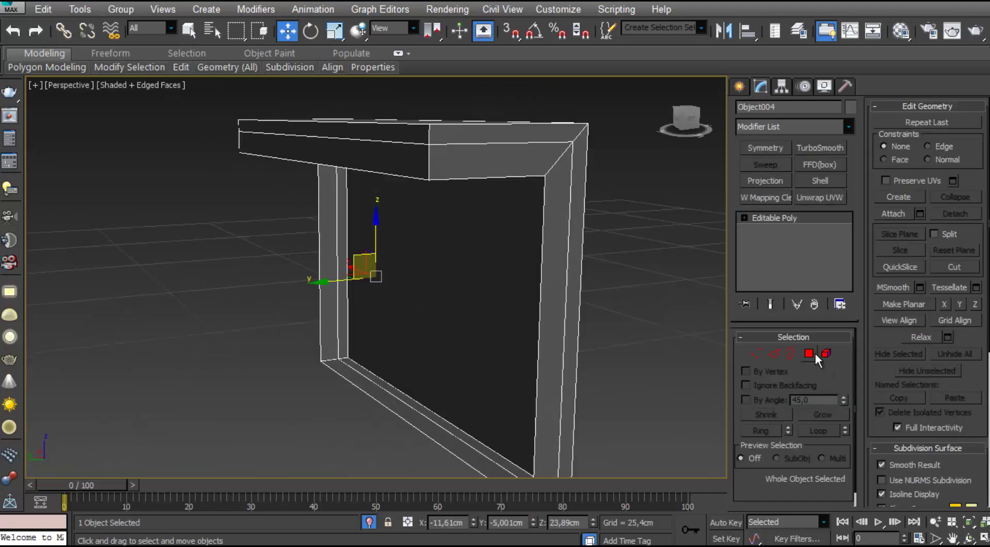
key("4")
left_click(377, 136)
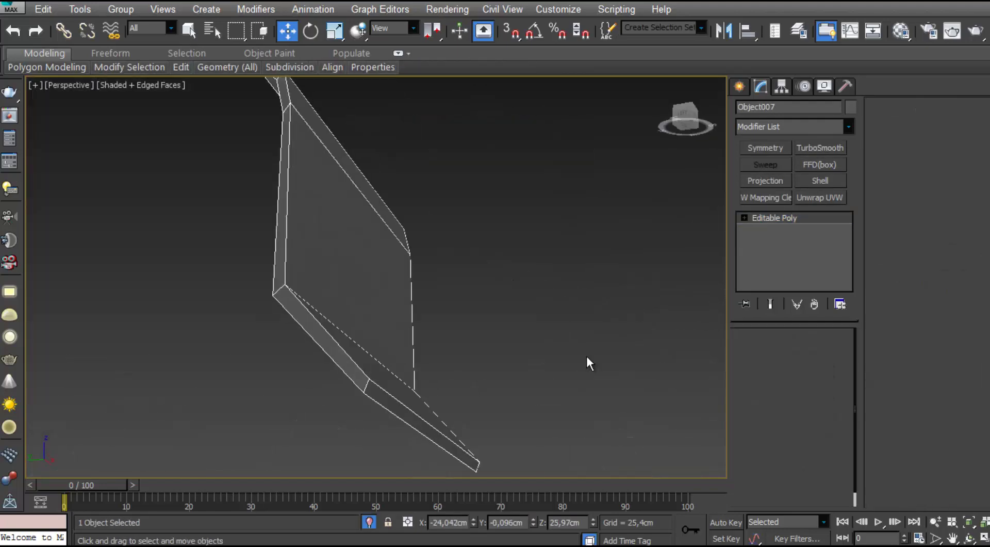
left_click(809, 353)
left_click(809, 353)
middle_click_drag(567, 361, 489, 430, "alt")
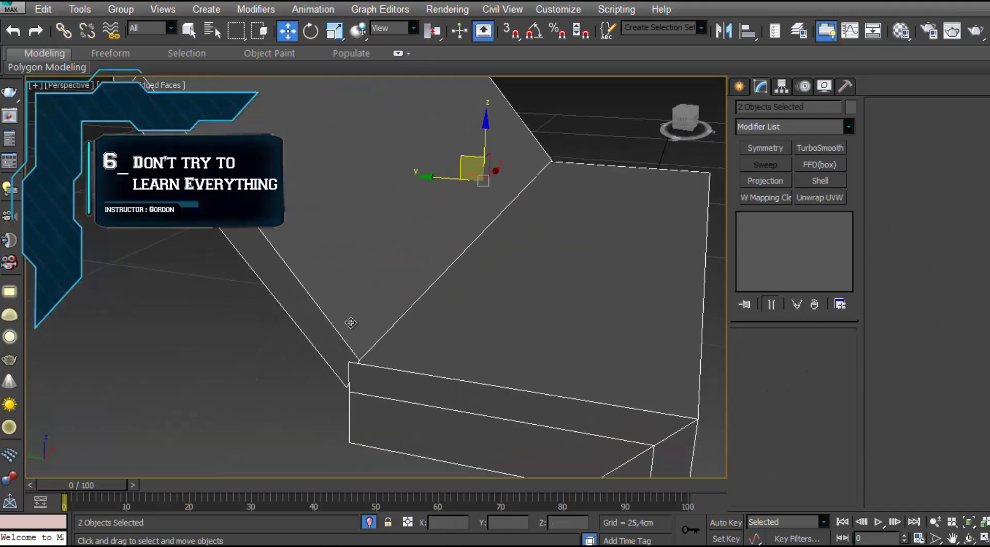
Attach the strip to the side panel and weld their adjoining corner vertices
left_click(739, 85)
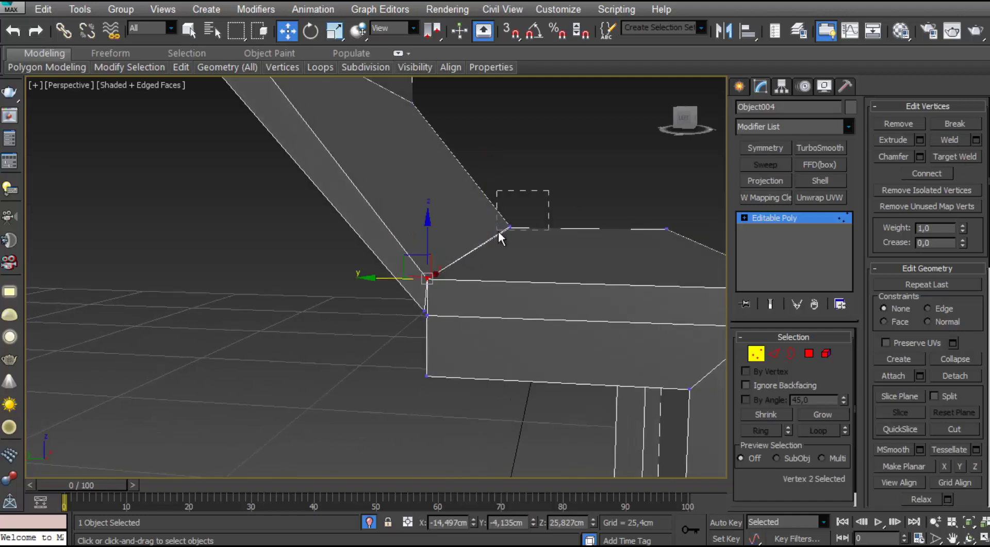
left_click(428, 311)
middle_click_drag(428, 312, 422, 367, "alt")
left_click(502, 356)
scroll(502, 356, "down", 4)
key("w")
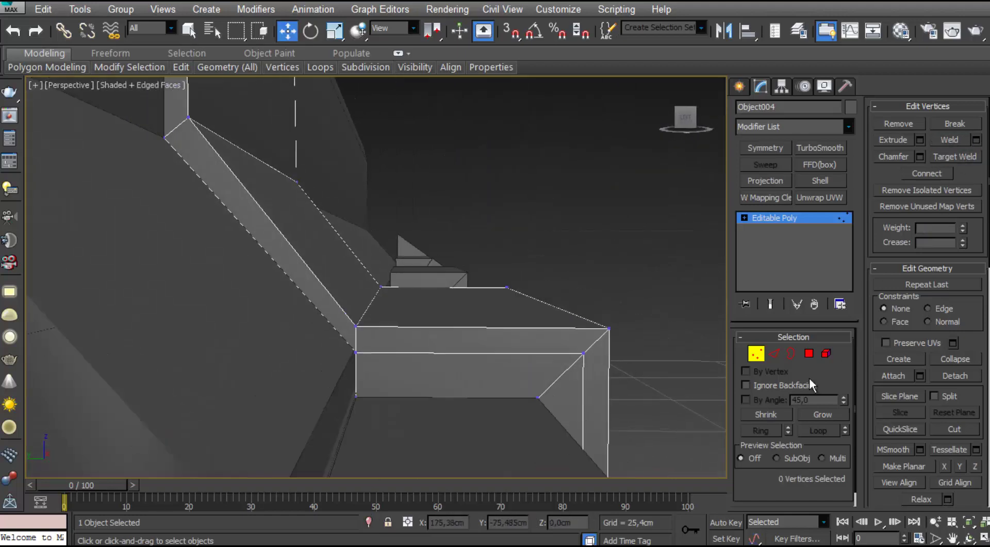
Raise the side panel's top polygon slightly along Z
key("4")
left_click(454, 304)
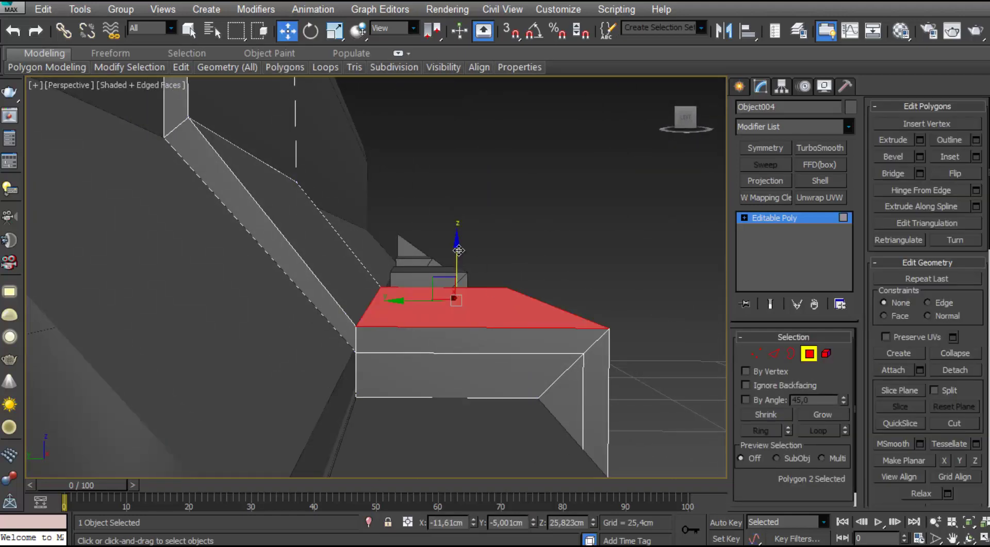
left_click_drag(459, 244, 458, 243)
middle_click_drag(458, 242, 412, 222, "alt")
scroll(345, 261, "down", 3)
Shift the attached strip's upper bevel edges along Y to reshape its top shoulder
left_click(773, 355)
scroll(372, 247, "up", 3)
left_click(372, 257)
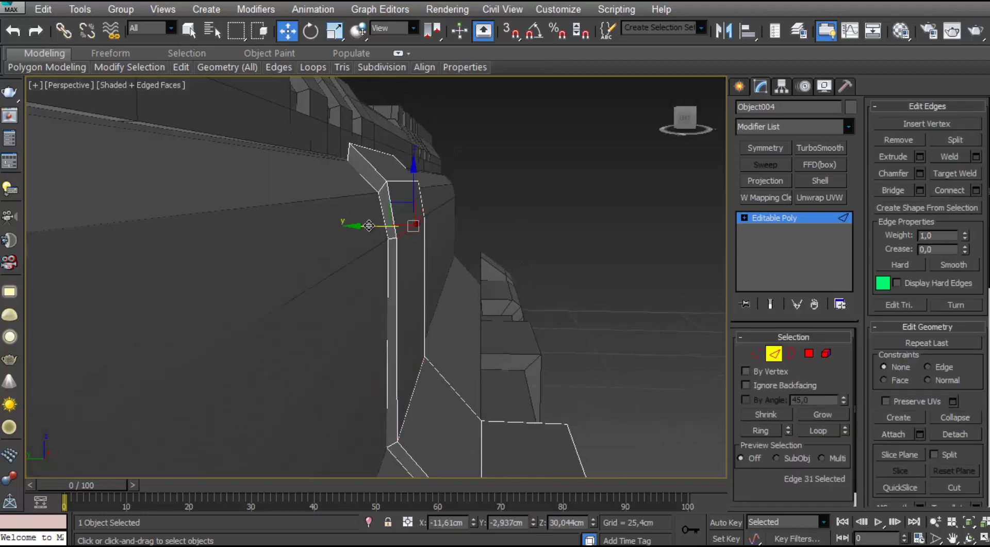
middle_click_drag(466, 202, 476, 272, "alt")
scroll(428, 231, "up", 3)
key("4")
key("2")
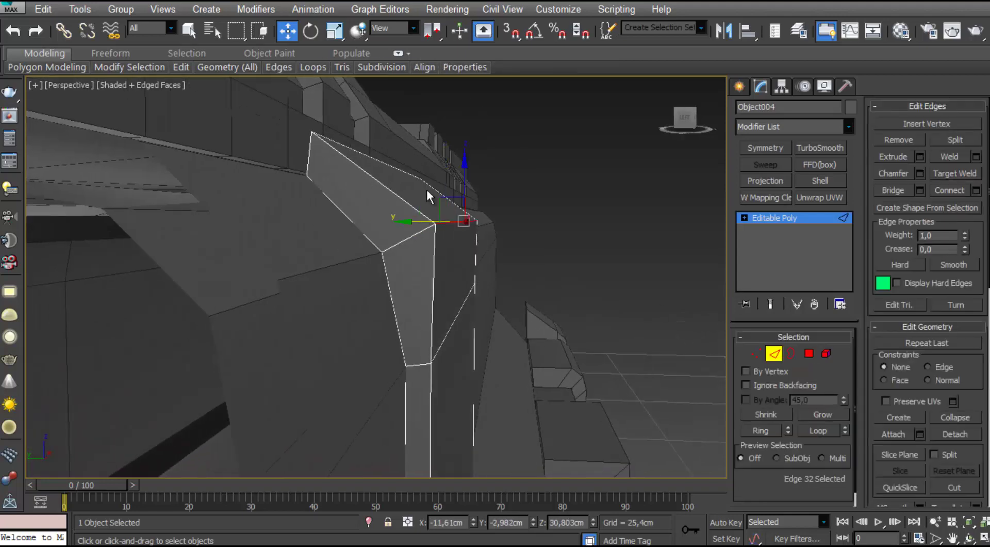
Raise the strip's upper outer edge slightly along Z and delete its top polygon to leave the top open
left_click_drag(452, 209, 450, 148)
middle_click_drag(415, 171, 379, 206, "alt")
key("4")
left_click_drag(426, 108, 426, 147)
middle_click_drag(319, 173, 330, 201, "alt")
left_click(791, 352)
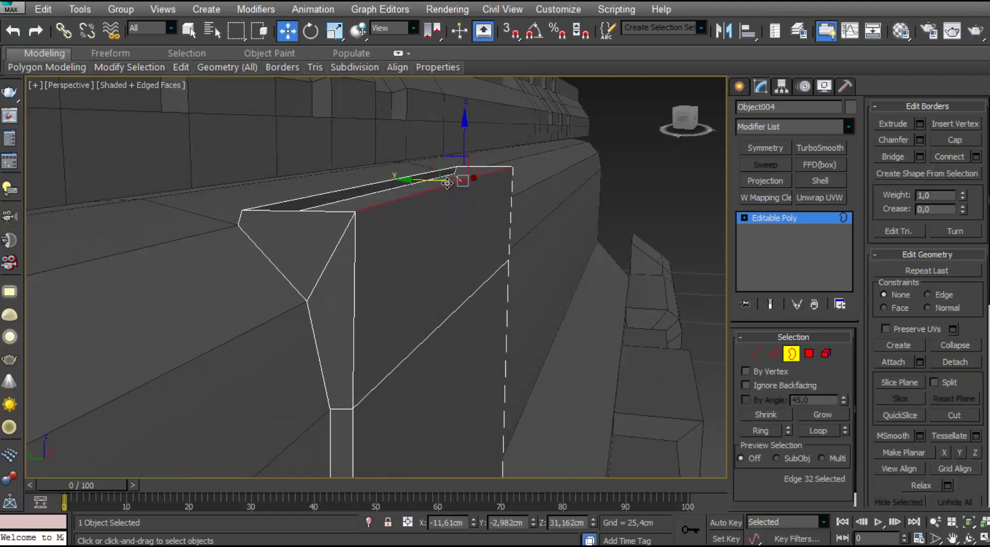
Extend the strip's open top border upward, and shift its upper outer edges along Y to slope the new section
middle_click_drag(432, 161, 461, 196, "alt")
key("2")
left_click(464, 192)
left_click_drag(410, 196, 388, 197)
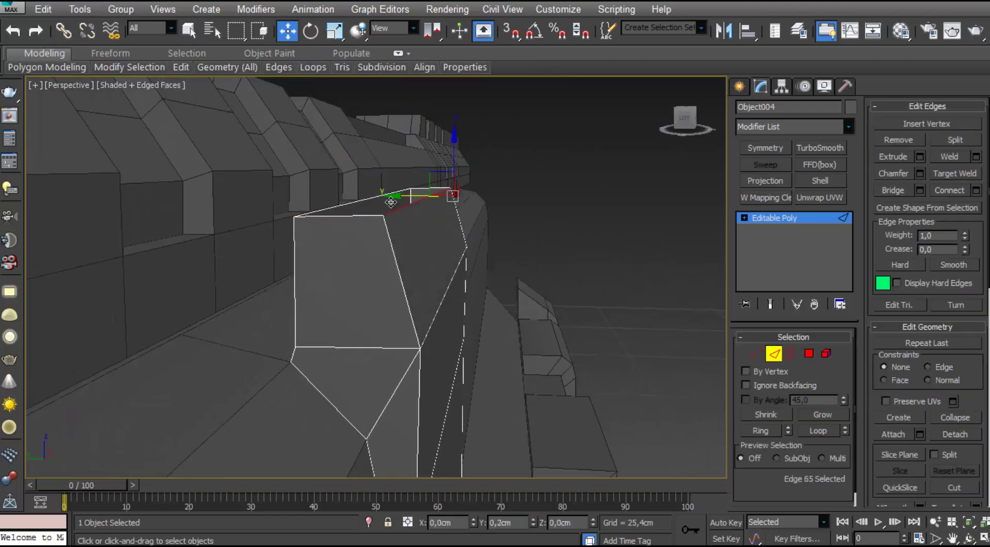
middle_click_drag(355, 200, 383, 205, "alt")
left_click_drag(373, 205, 369, 205)
middle_click_drag(369, 206, 343, 242, "alt")
left_click(375, 269)
middle_click_drag(368, 292, 391, 288, "alt")
left_click_drag(404, 271, 396, 272)
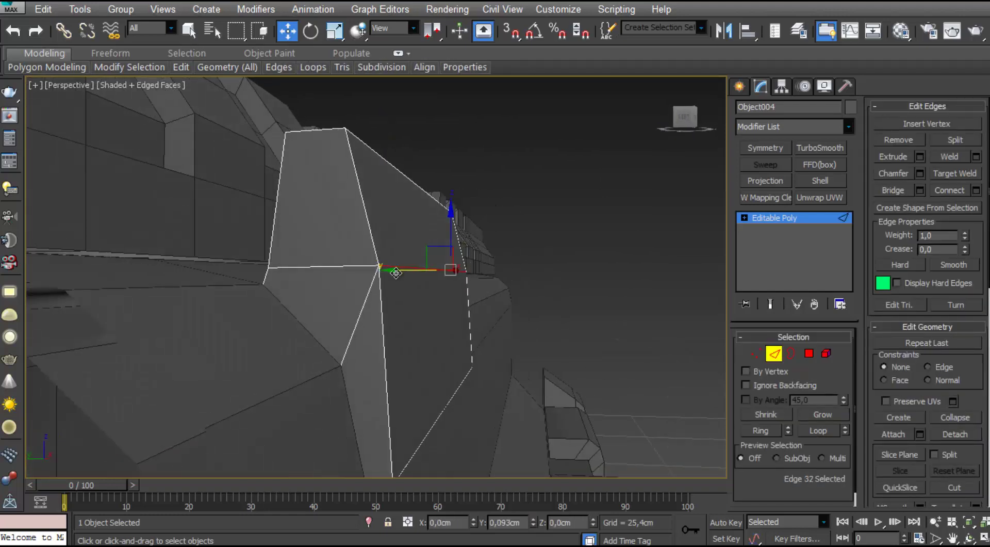
Connect the side panel's four vertical edges with a horizontal cut just below the strip's shoulder
scroll(392, 272, "down", 4)
middle_click_drag(387, 272, 505, 245, "alt")
scroll(412, 267, "down", 4)
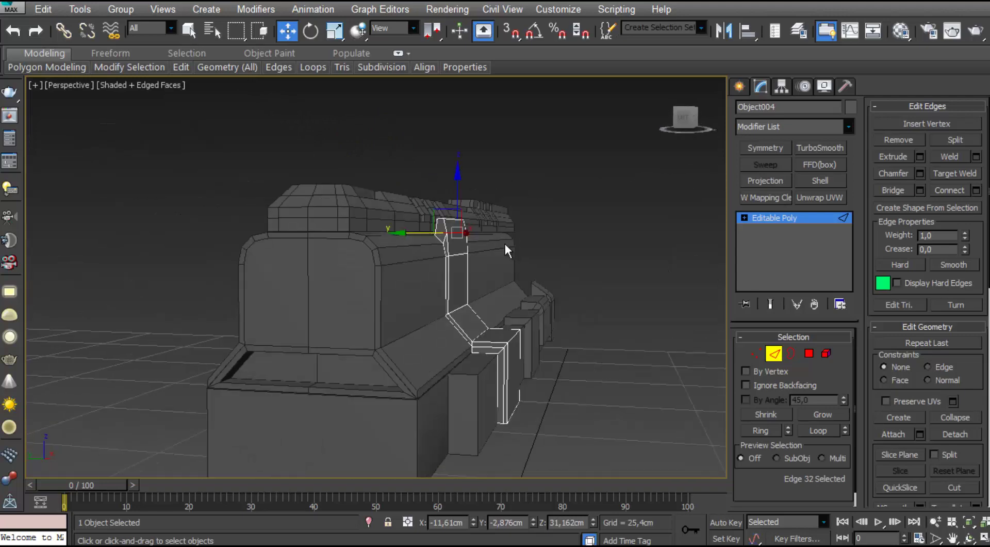
scroll(456, 257, "up", 4)
scroll(456, 255, "up", 3)
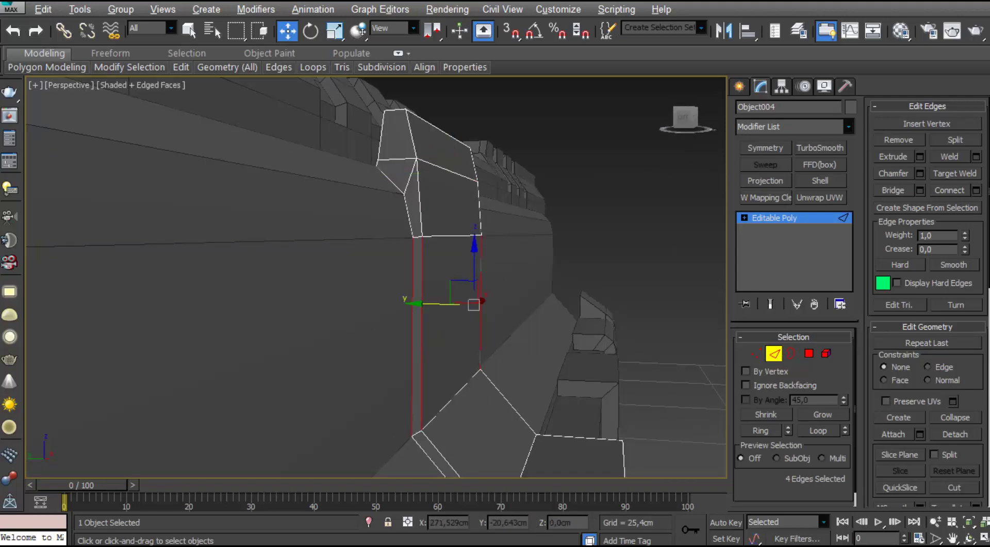
key("ctrl+shift+e")
middle_click_drag(389, 276, 404, 276, "alt")
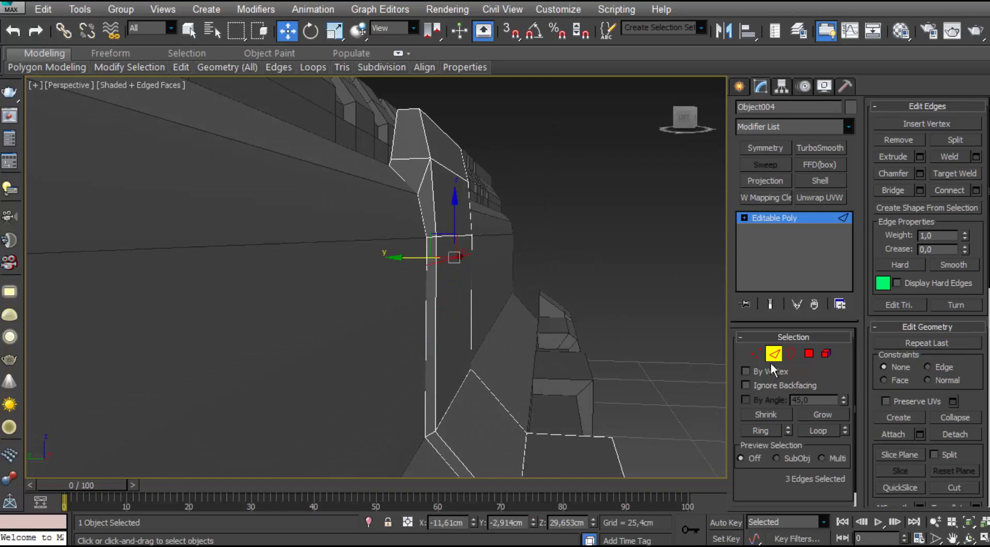
Extrude the three outer polygons above the new cut outward, and select the six outer edges at their ends
left_click(809, 353, "ctrl")
middle_click_drag(495, 222, 491, 255, "alt")
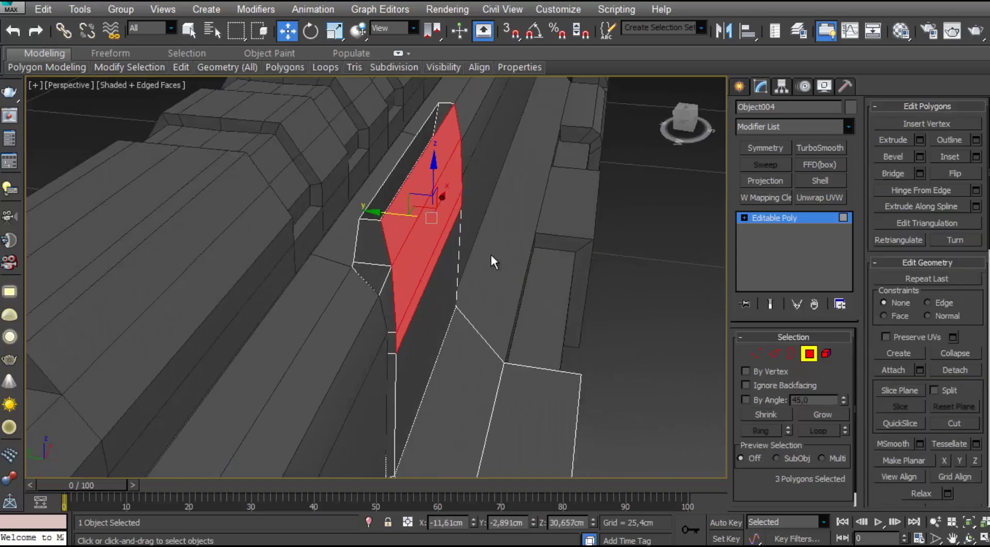
left_click(775, 353)
scroll(396, 305, "up", 4)
middle_click_drag(395, 304, 305, 255)
double_click(305, 255)
left_click(290, 190, "ctrl")
middle_click_drag(290, 190, 227, 289, "alt")
left_click(273, 353, "ctrl")
left_click(277, 309, "ctrl")
middle_click_drag(276, 310, 274, 319, "alt")
left_click(265, 191, "ctrl")
middle_click_drag(266, 191, 232, 246, "alt")
scroll(258, 268, "down", 4)
left_click_drag(200, 234, 221, 261)
middle_click_drag(222, 262, 256, 314, "alt")
left_click(256, 312, "alt")
middle_click_drag(185, 212, 243, 232, "alt")
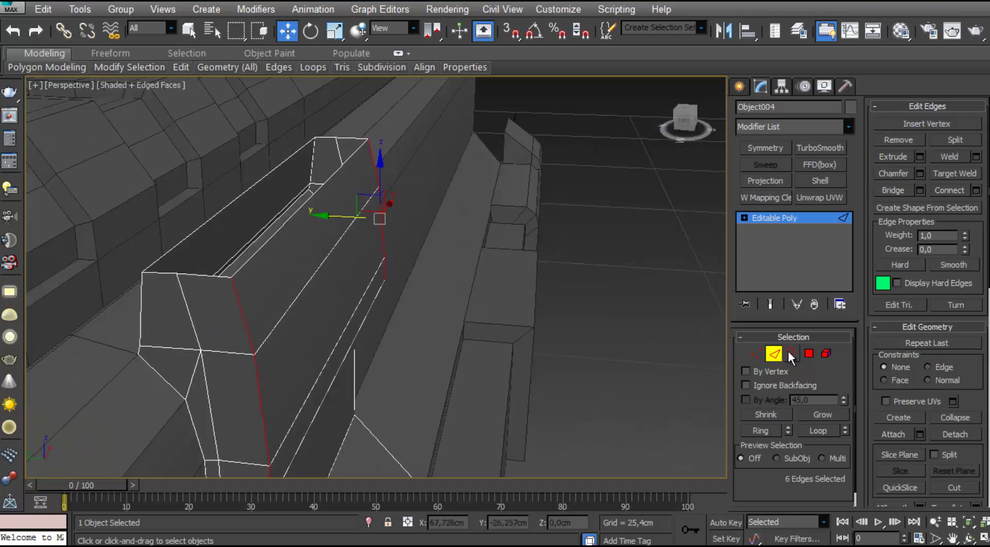
Cap the thickened strip's open top border
left_click(790, 355)
left_click(289, 207)
middle_click_drag(289, 206, 206, 199, "alt")
left_click(774, 354)
middle_click_drag(361, 232, 329, 190, "alt")
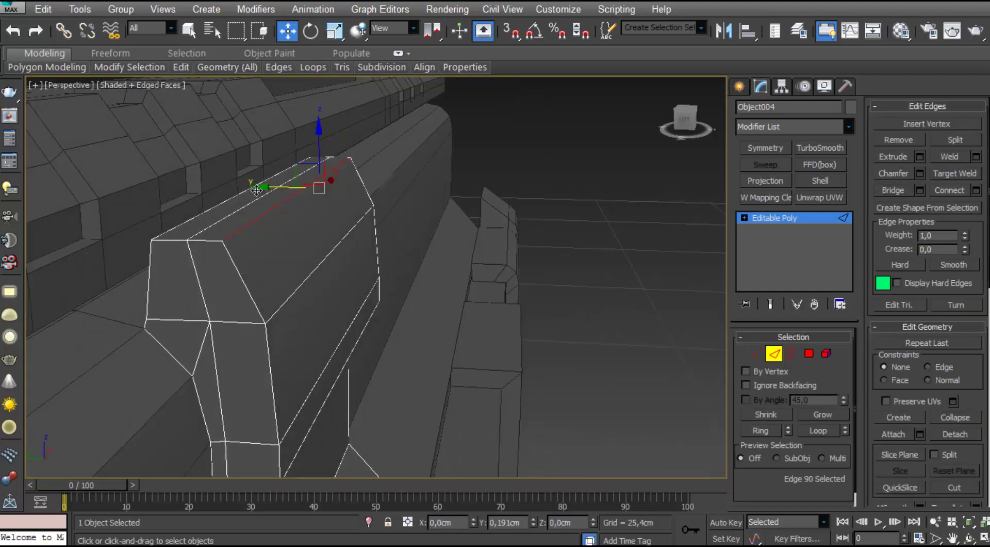
Shift the strip's top outer edge and the shoulder edge below it along Y to refine the slope
left_click_drag(257, 190, 255, 191)
middle_click_drag(256, 190, 295, 170, "alt")
left_click(320, 258)
middle_click_drag(321, 258, 333, 243, "alt")
left_click_drag(292, 248, 293, 248)
middle_click_drag(292, 248, 339, 258, "alt")
Align the six lower vertices of the strip's outer face in one vertical plane, and deselect the side panel
key("1")
left_click_drag(426, 172, 340, 466)
middle_click_drag(341, 443, 479, 400, "alt")
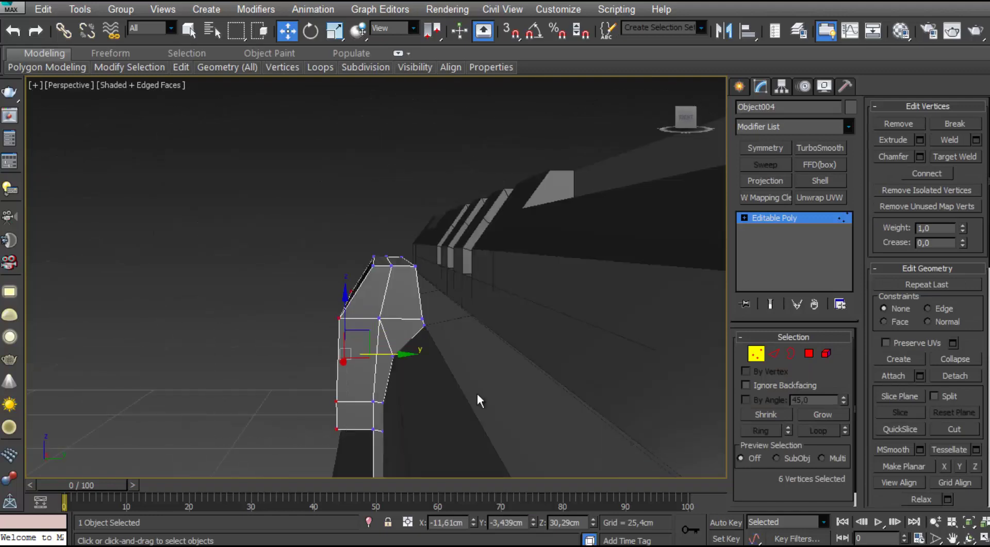
middle_click_drag(392, 289, 615, 352, "alt")
scroll(615, 356, "up", 3)
key("1")
left_click(491, 396)
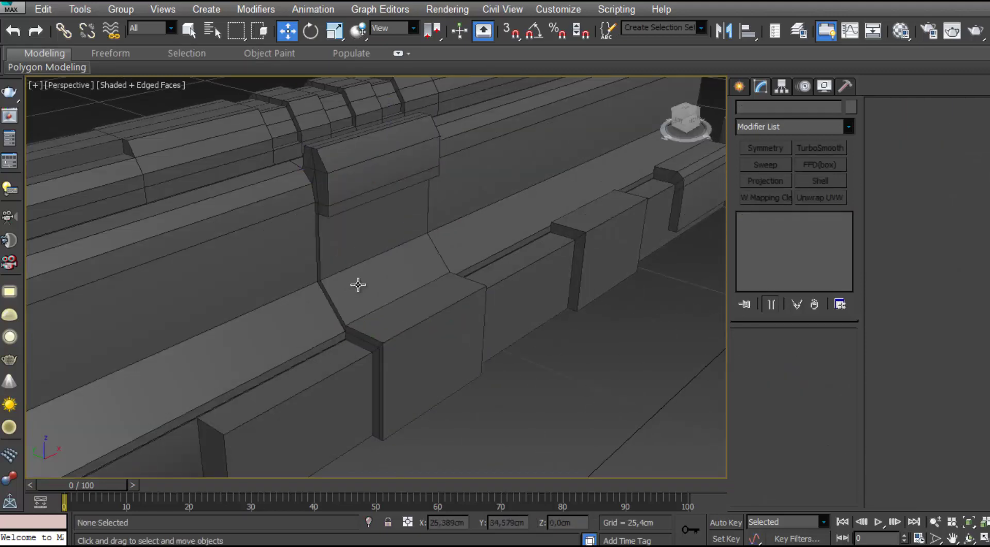
Create a cylinder of about 1,163 cm radius and 0,513 cm height beside the body above the sloped base in the left view
middle_click_drag(357, 283, 300, 321)
scroll(331, 267, "down", 3)
scroll(301, 263, "up", 3)
scroll(301, 323, "down", 3)
key("f")
key("l")
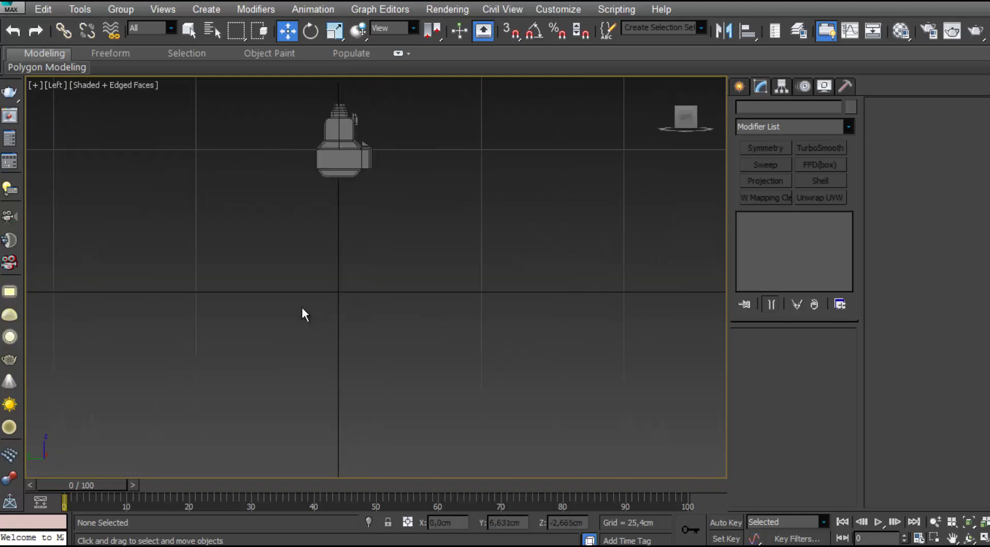
scroll(304, 315, "up", 6)
scroll(382, 294, "down", 2)
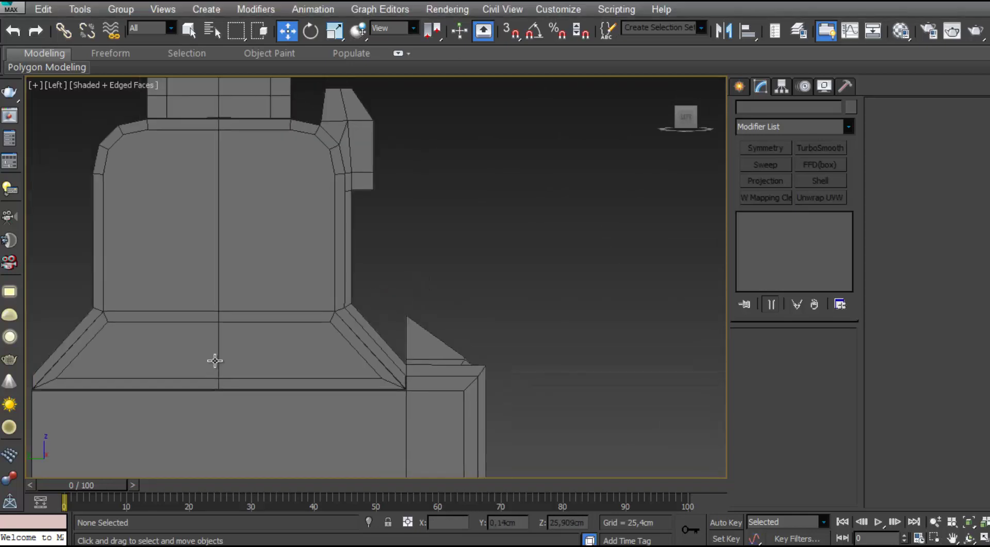
scroll(379, 344, "up", 2)
left_click(739, 86)
left_click(766, 209)
left_click_drag(380, 262, 395, 201)
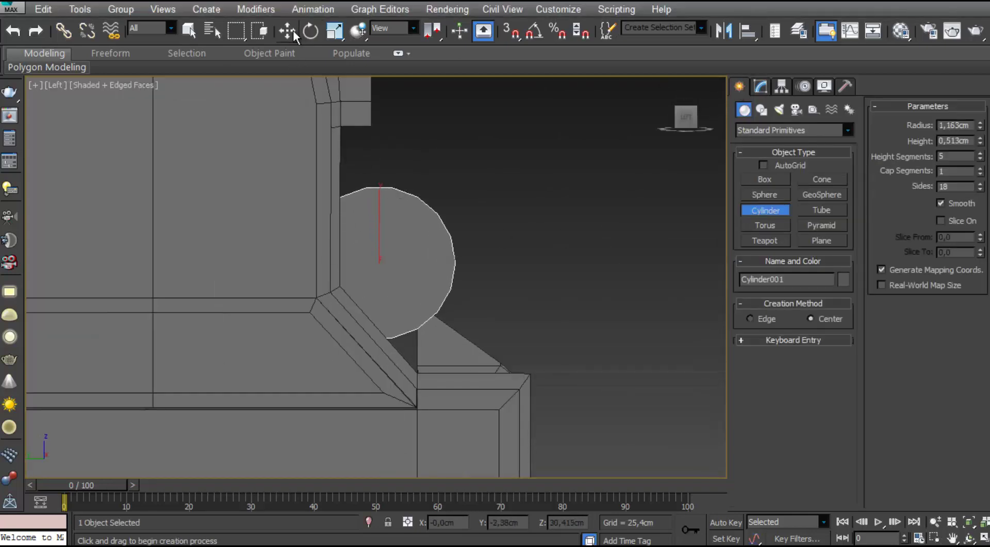
Move the cylinder along X to the raised side panel
left_click(292, 32)
key("p")
scroll(413, 288, "down", 5)
middle_click_drag(413, 287, 294, 310, "alt")
scroll(413, 299, "up", 5)
left_click_drag(551, 299, 406, 306)
Set the cylinder's height to 8,844 cm and radius to 1,493 cm, and reposition it along Y and X
left_click(761, 86)
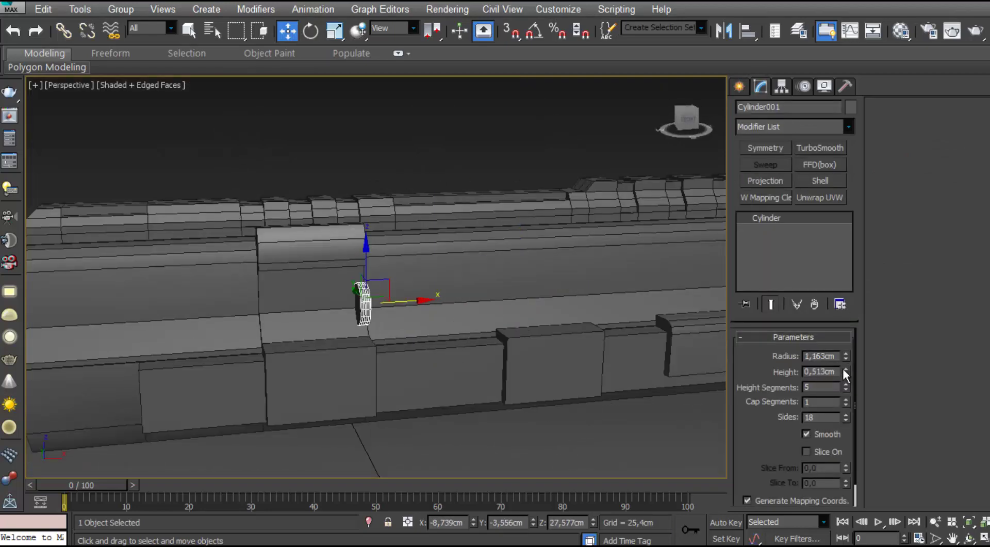
left_click_drag(843, 369, 843, 309)
scroll(330, 299, "down", 4)
middle_click_drag(309, 299, 381, 304, "alt")
left_click_drag(419, 280, 429, 283)
left_click_drag(846, 355, 846, 337)
scroll(334, 294, "up", 1)
scroll(334, 293, "down", 4)
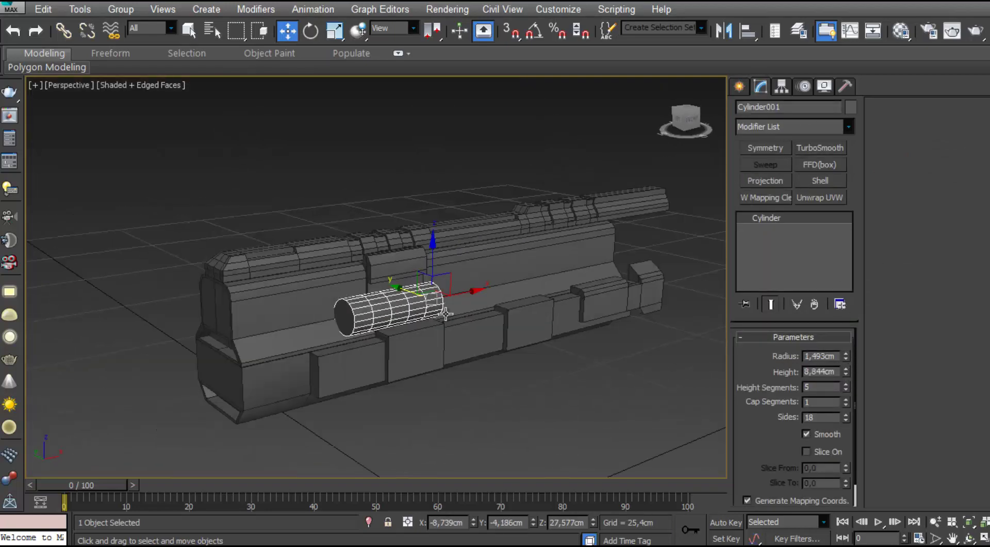
scroll(403, 296, "up", 3)
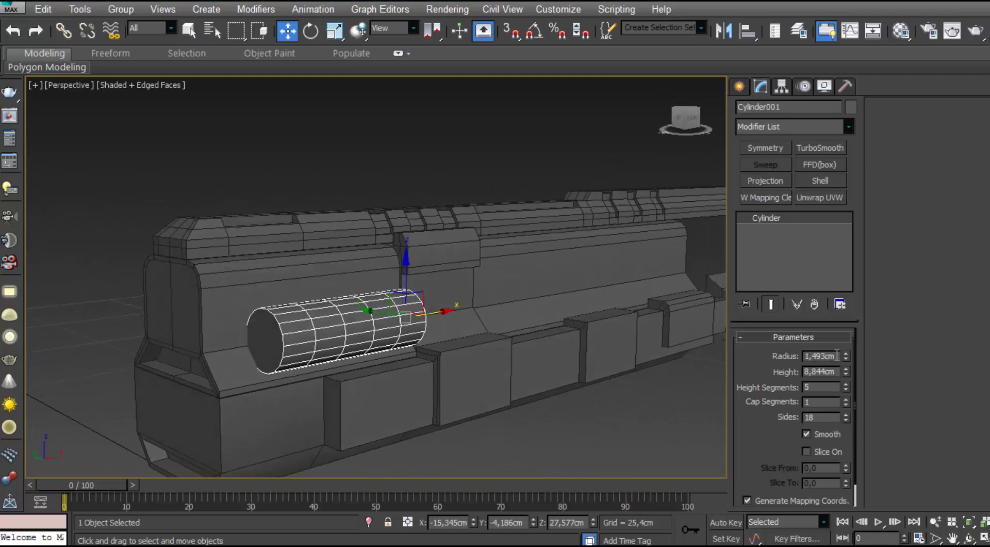
Set the cylinder's radius to 1,7 cm and height segments to 1, and convert it to an Editable Poly
key("Return")
right_click(392, 303)
right_click(845, 387)
right_click(397, 321)
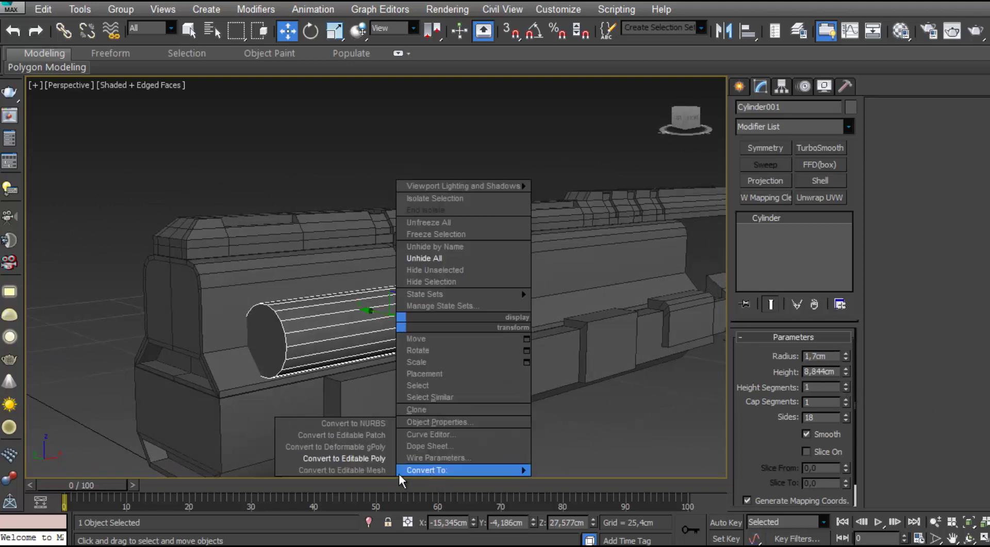
right_click(314, 322)
left_click(482, 453)
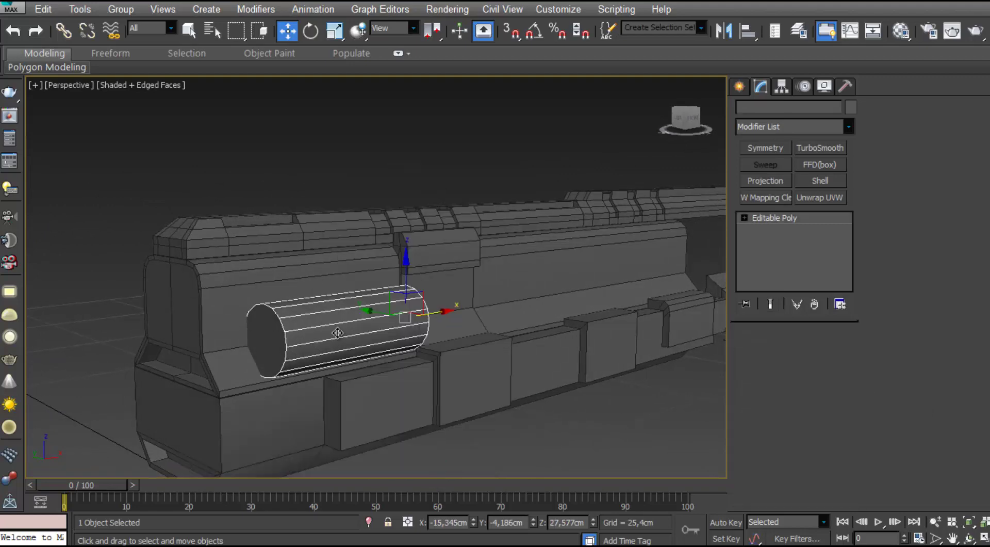
Delete the cylinder's end cap polygons to open the tube
middle_click_drag(495, 333, 410, 339, "alt")
scroll(410, 339, "up", 3)
left_click(809, 354)
left_click(419, 349)
left_click(791, 353)
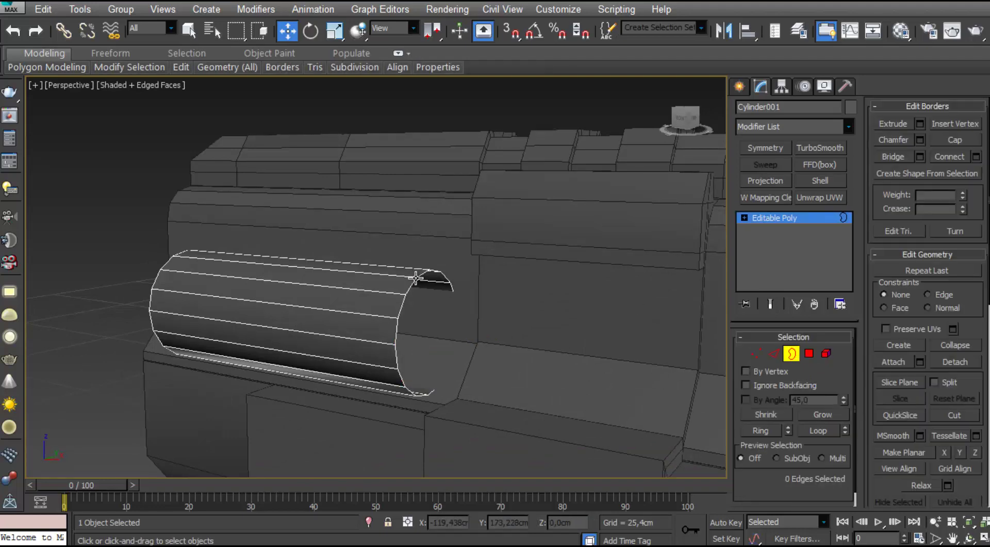
Slide the tube's open border nearest the raised panel along X until the tube spans the panel
left_click(316, 355)
middle_click_drag(330, 350, 378, 367, "alt")
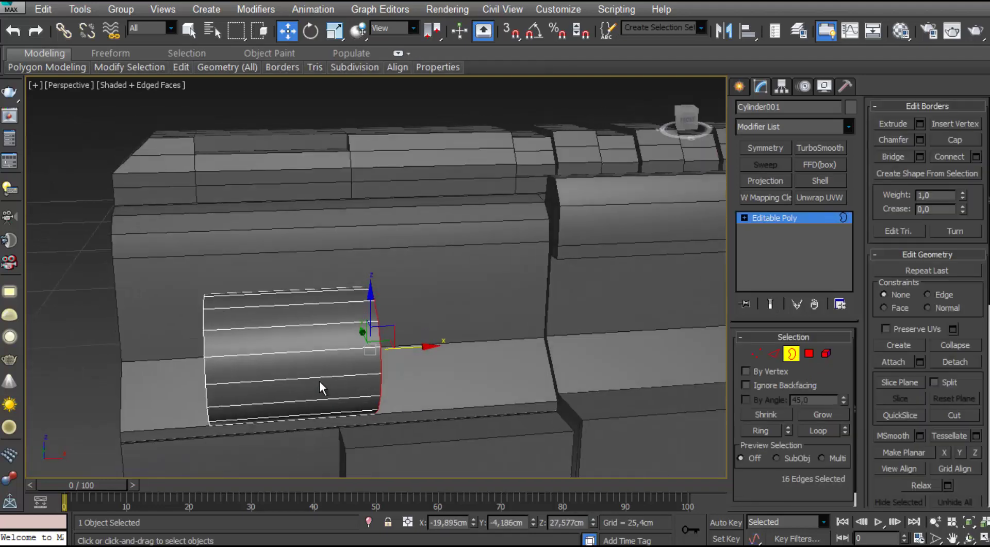
middle_click_drag(424, 346, 423, 351)
left_click_drag(423, 350, 577, 346)
middle_click_drag(577, 346, 482, 336, "alt")
scroll(479, 342, "up", 4)
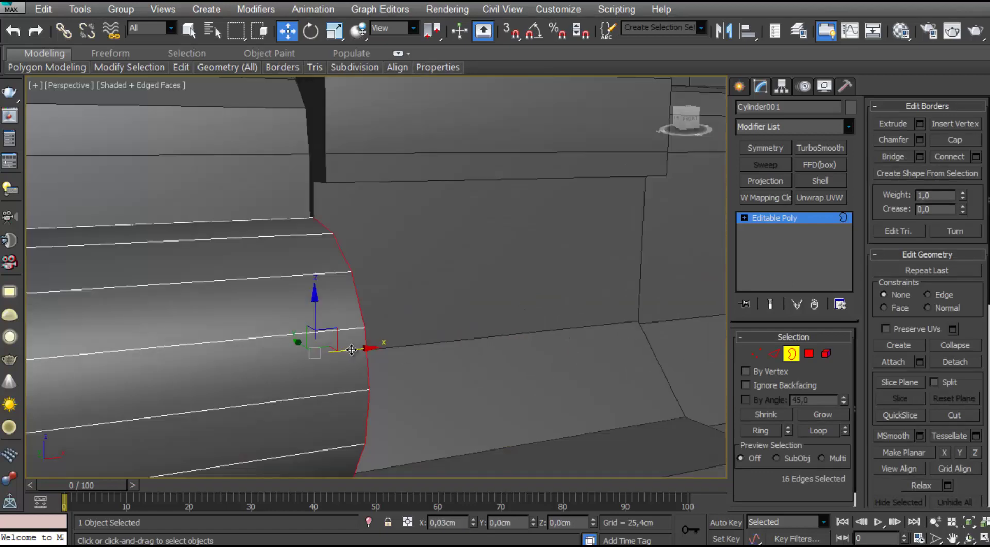
left_click_drag(351, 349, 572, 337)
Move the whole tube slightly outward along Y and up along Z to fit beside the body
scroll(567, 338, "down", 5)
middle_click_drag(416, 354, 608, 313, "alt")
key("3")
left_click_drag(506, 305, 514, 299)
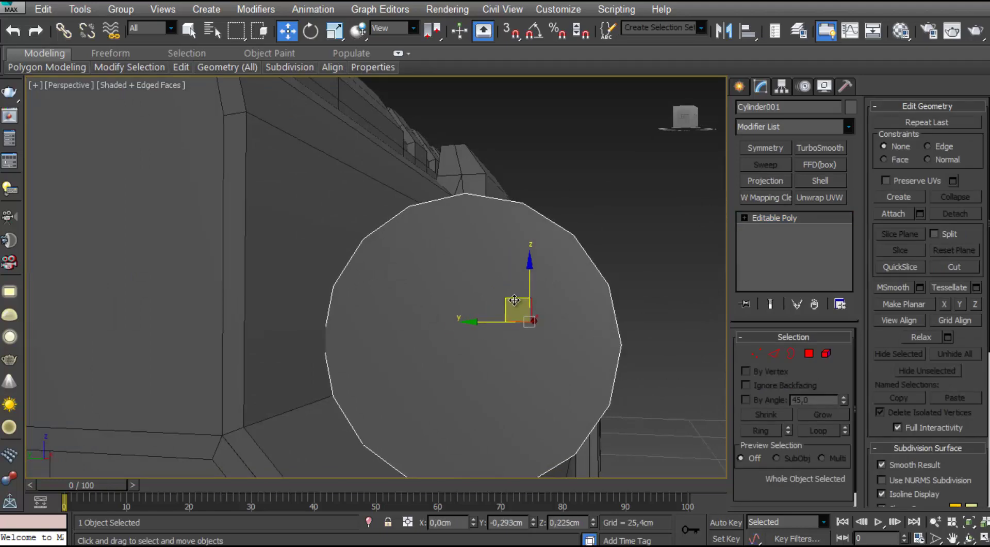
Try sliding the tube's negative-X open border to the raised panel's near edge and back outward along X
middle_click_drag(572, 316, 422, 328, "alt")
scroll(464, 335, "down", 3)
middle_click_drag(561, 351, 379, 338)
middle_click_drag(315, 323, 163, 351, "alt")
key("4")
left_click(162, 351)
left_click(794, 354)
left_click(169, 358)
left_click_drag(189, 337, 361, 308)
scroll(380, 306, "up", 4)
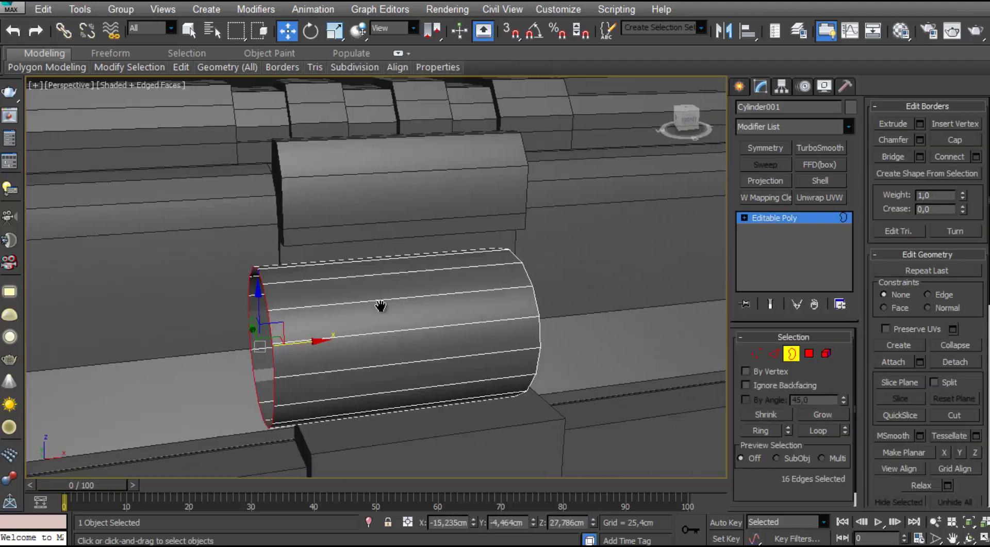
mouse_move(380, 306)
middle_mouse_down("alt")
mouse_move(406, 286)
mouse_move(444, 286)
mouse_move(398, 301)
middle_mouse_up("alt")
scroll(419, 293, "down", 4)
scroll(398, 301, "up", 6)
scroll(398, 301, "down", 6)
left_click_drag(400, 304, 52, 332)
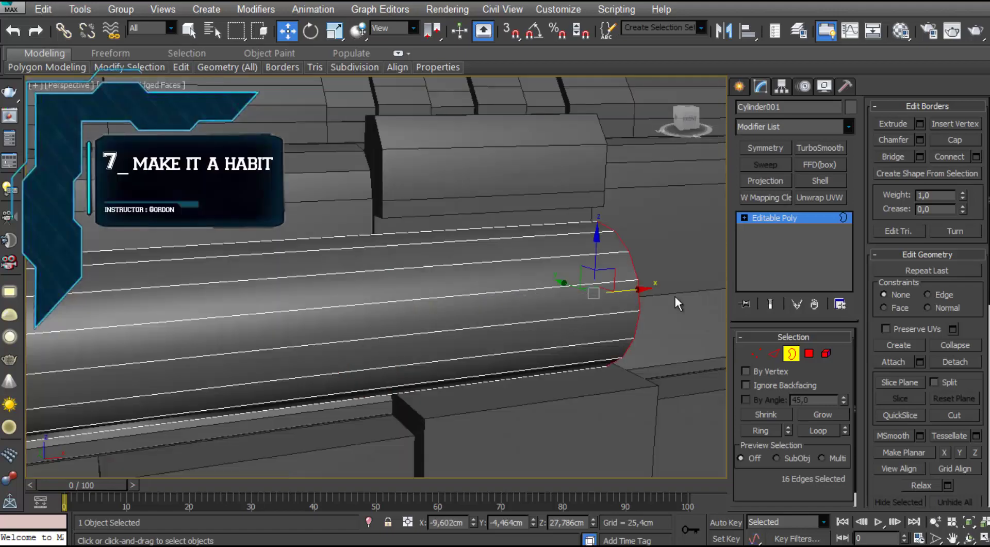
Slide the positive-X border back to the panel's near edge, and extend a wider tube section from it across the panel
left_click_drag(644, 290, 404, 309)
middle_click_drag(404, 309, 368, 314)
left_click_drag(377, 313, 459, 305)
Inset the wide section's open border and extend a narrower tube section along X beyond the raised panel
middle_click_drag(459, 305, 291, 301, "alt")
scroll(444, 316, "down", 5)
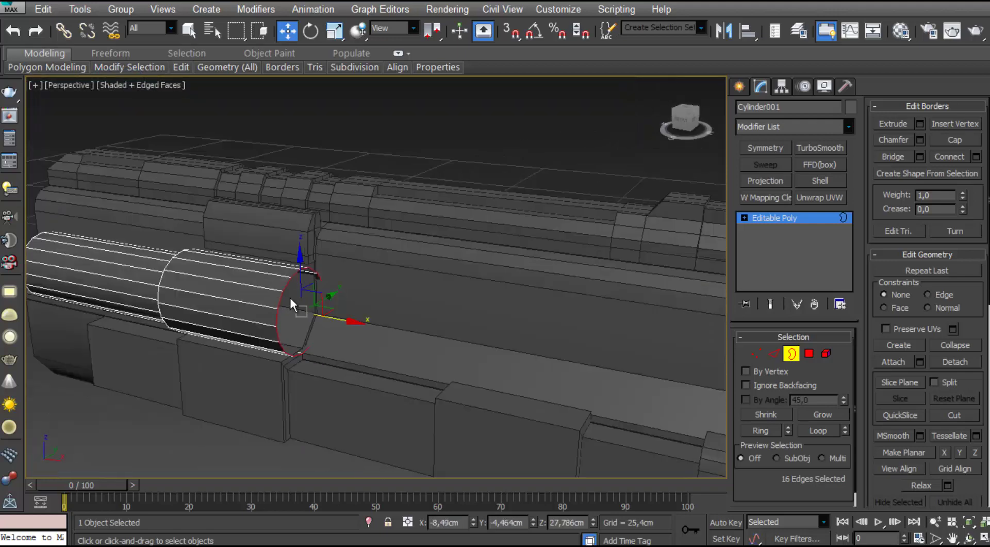
scroll(291, 304, "up", 3)
middle_click_drag(317, 333, 326, 336)
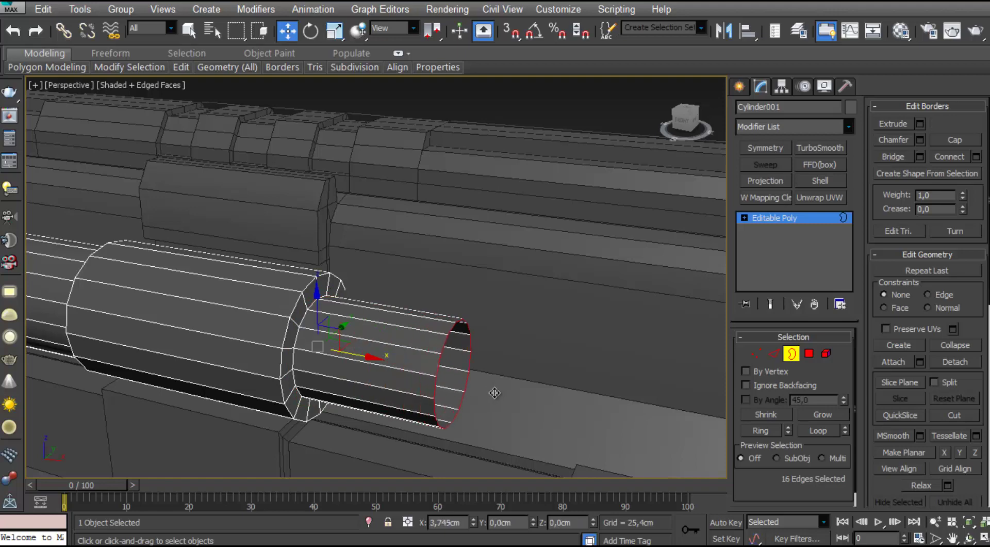
scroll(495, 392, "down", 5)
scroll(470, 373, "up", 2)
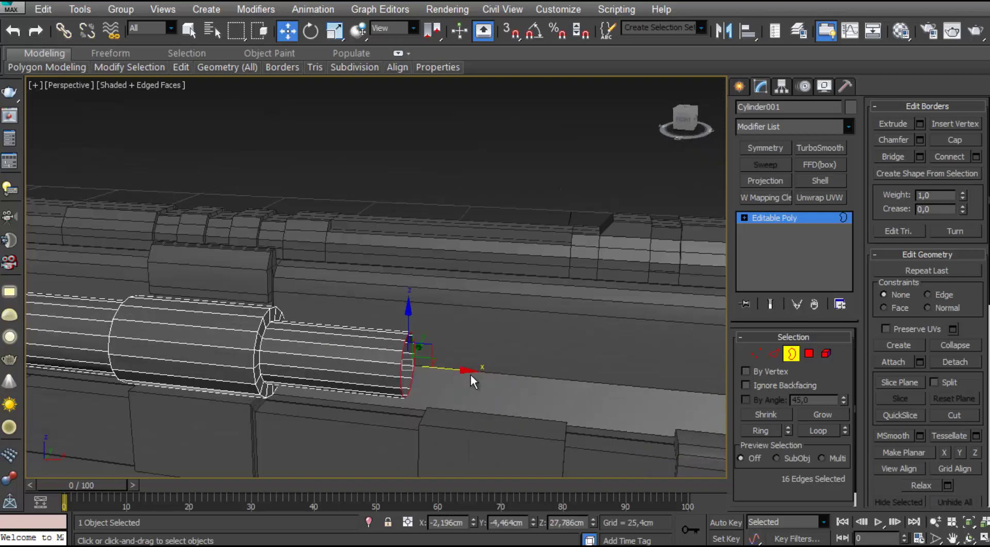
scroll(373, 351, "up", 2)
scroll(309, 341, "up", 3)
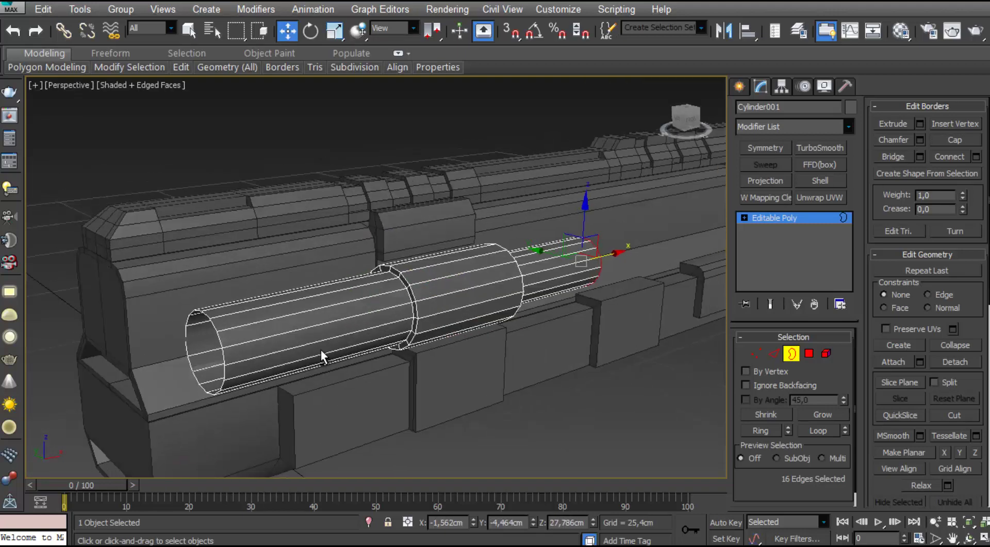
Inset the tube's negative-X open border to form a rim, and extend it into the tube along X
scroll(320, 350, "up", 3)
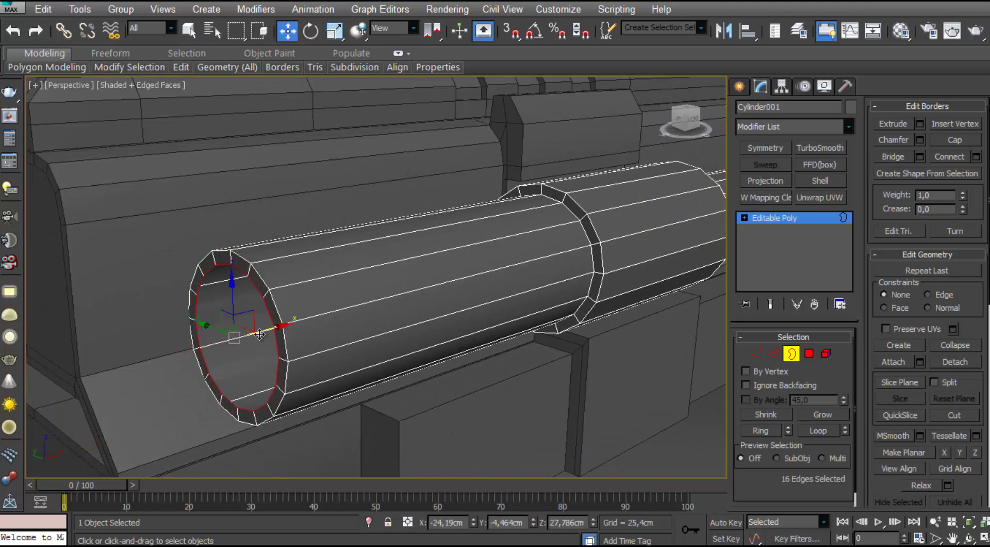
middle_click_drag(284, 331, 382, 330, "alt")
key("3")
Create a sphere of about 1,348 cm radius centred in the tube opening in the left view
key("f")
key("z")
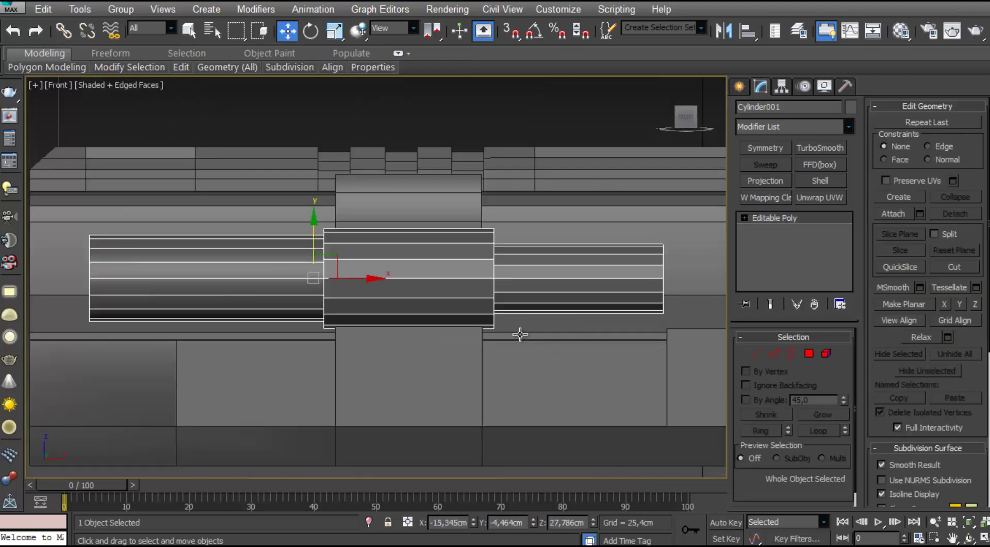
key("l")
key("z")
middle_click_drag(495, 340, 506, 345)
left_click(740, 86)
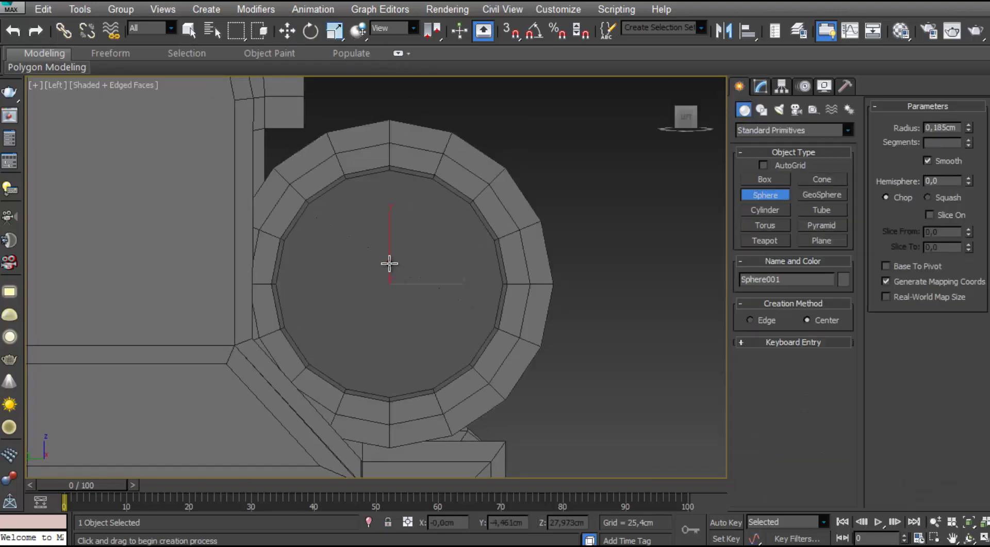
left_click(288, 32)
Move the sphere along X to the rimmed open end of the tube
key("F3")
key("p")
key("F3")
mouse_move(484, 224)
middle_mouse_down("alt")
mouse_move(422, 252)
mouse_move(583, 238)
middle_mouse_up("alt")
scroll(423, 253, "down", 4)
left_click_drag(599, 233, 232, 354)
scroll(232, 355, "up", 4)
middle_click_drag(232, 355, 293, 320)
Set the sphere's hemisphere value to 0,5 and its segments to 24, and convert it to an Editable Poly
left_click(760, 86)
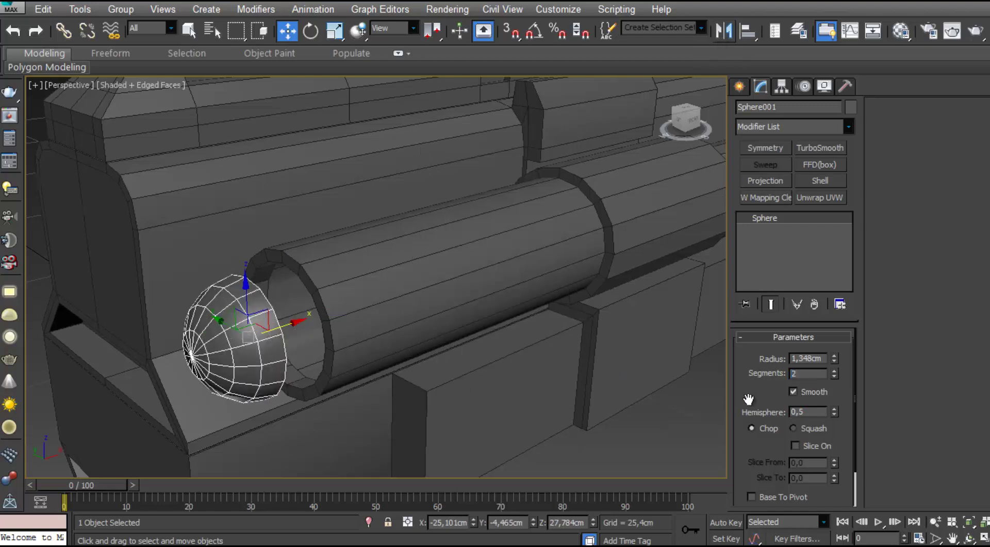
middle_click_drag(266, 368, 438, 330, "alt")
scroll(584, 307, "up", 5)
right_click(541, 297)
left_click(703, 398)
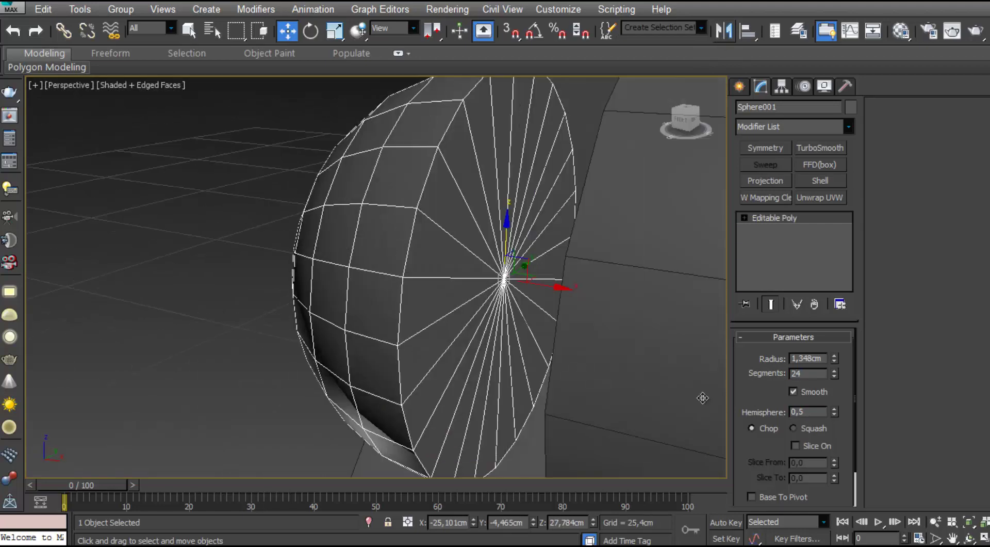
Delete the flat cap polygons of the half sphere and shift the remaining dome slightly along X in the tube opening
key("1")
left_click(504, 279)
left_click(809, 353, "ctrl")
key("Delete")
key("4")
scroll(562, 313, "down", 5)
middle_click_drag(562, 313, 315, 327, "alt")
left_click_drag(352, 318, 355, 318)
left_click(480, 449)
Connect the lengthwise edges of the tube's front section to add an edge loop around it
middle_click_drag(372, 345, 417, 356, "alt")
scroll(378, 339, "down", 5)
scroll(378, 338, "up", 4)
left_click(505, 335)
left_click(774, 353)
left_click(438, 364)
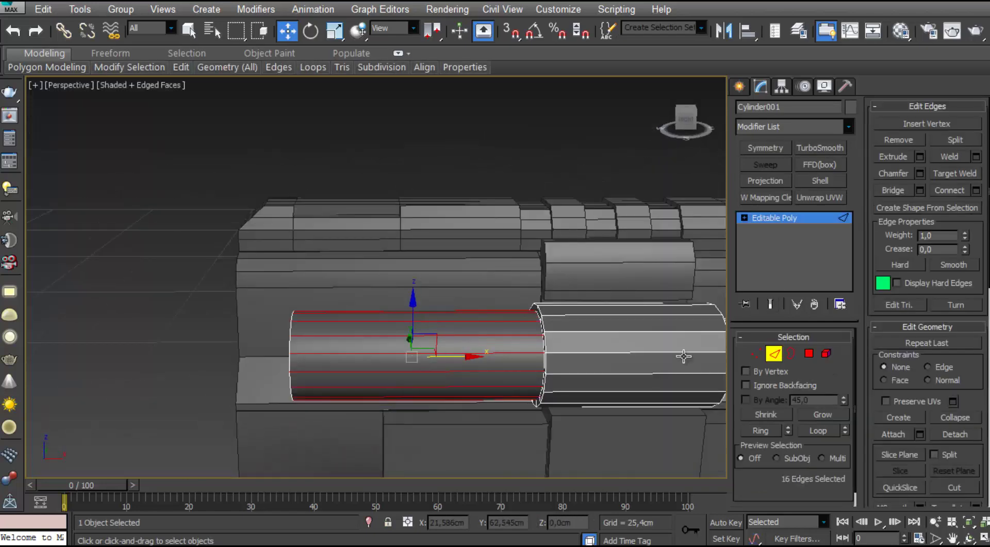
mouse_move(487, 349)
middle_mouse_down("alt")
mouse_move(519, 336)
mouse_move(487, 348)
middle_mouse_up("alt")
left_click(976, 190)
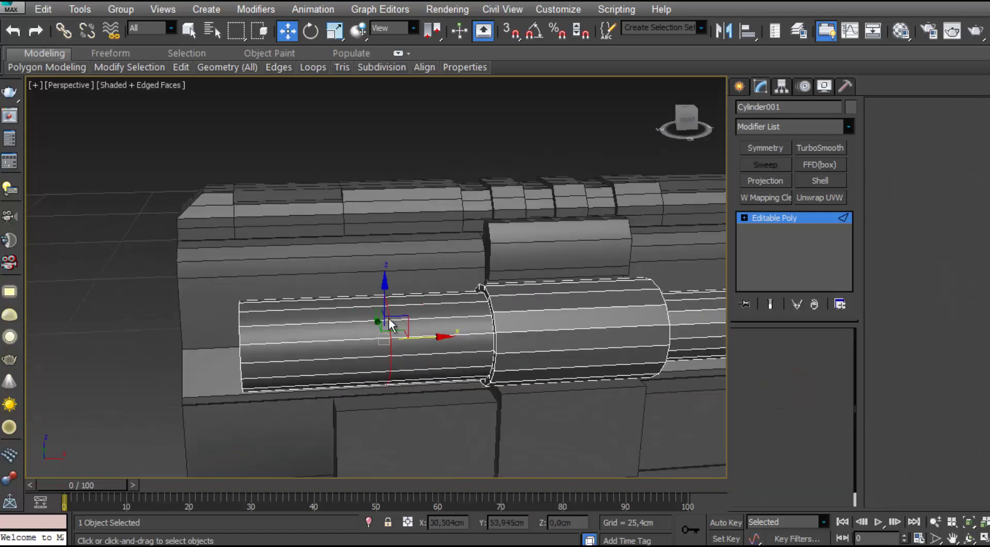
key("4")
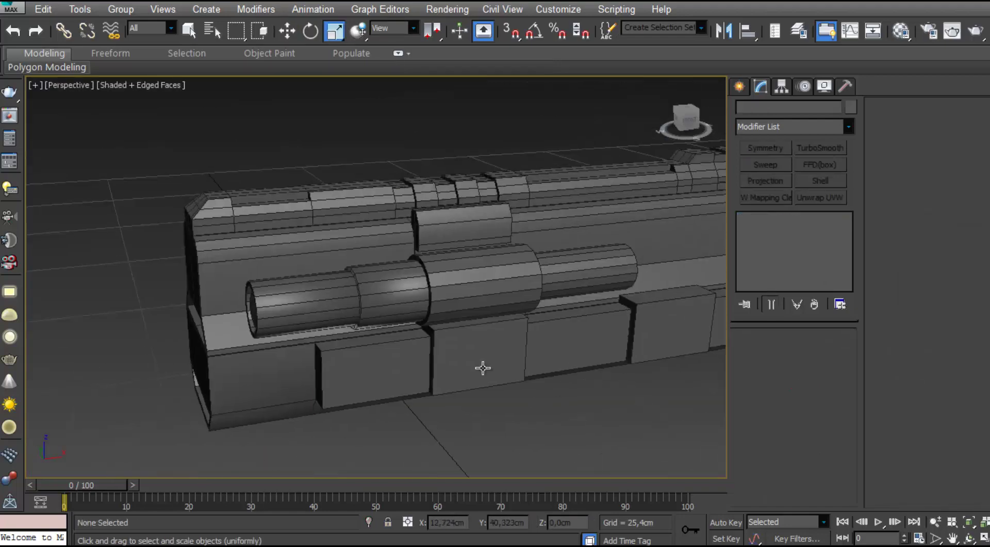
Examine the domed tube end and how the stepped tube sits against the body and side panels
middle_click_drag(482, 367, 572, 369, "alt")
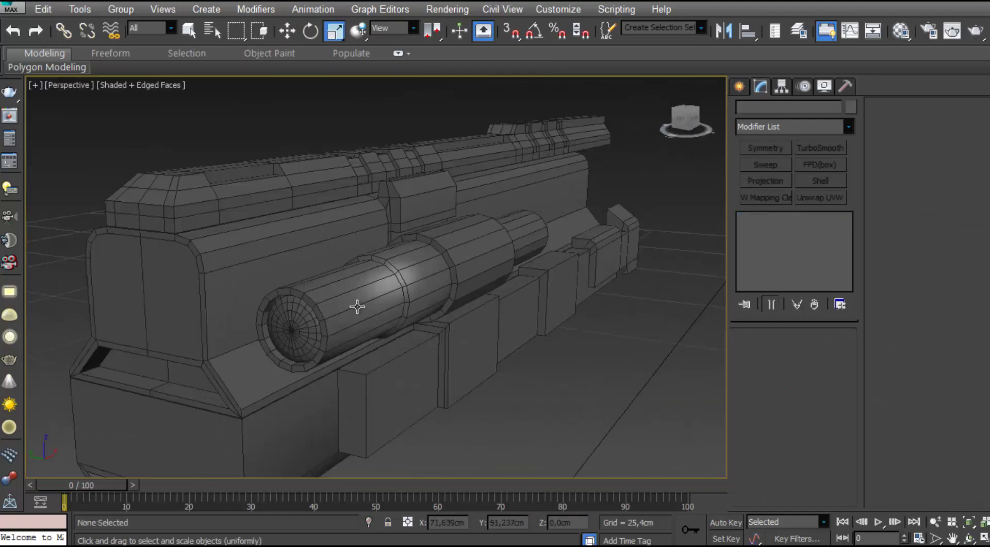
left_click(357, 305)
scroll(357, 305, "up", 5)
scroll(321, 341, "down", 3)
middle_click_drag(348, 327, 289, 353, "alt")
left_click(557, 412)
left_click(319, 351)
scroll(323, 349, "down", 5)
left_click(557, 412)
scroll(341, 353, "up", 3)
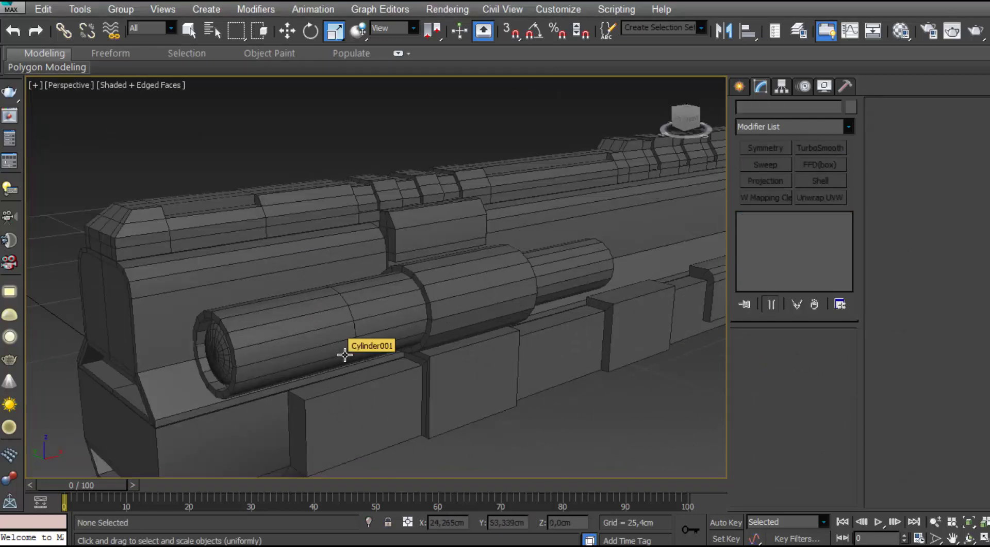
Connect the lengthwise edges of the tube's thick section with a loop and chamfer it into a narrow band
middle_click_drag(383, 282, 330, 287, "alt")
scroll(515, 315, "up", 4)
left_click(552, 321)
key("2")
left_click(426, 338)
key("alt+r")
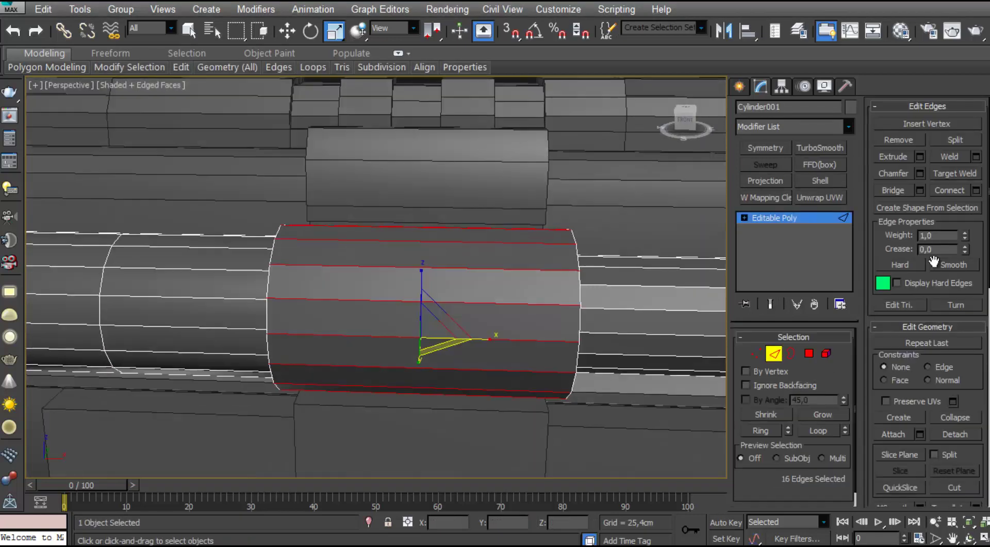
left_click(975, 189)
middle_click_drag(472, 354, 490, 354, "alt")
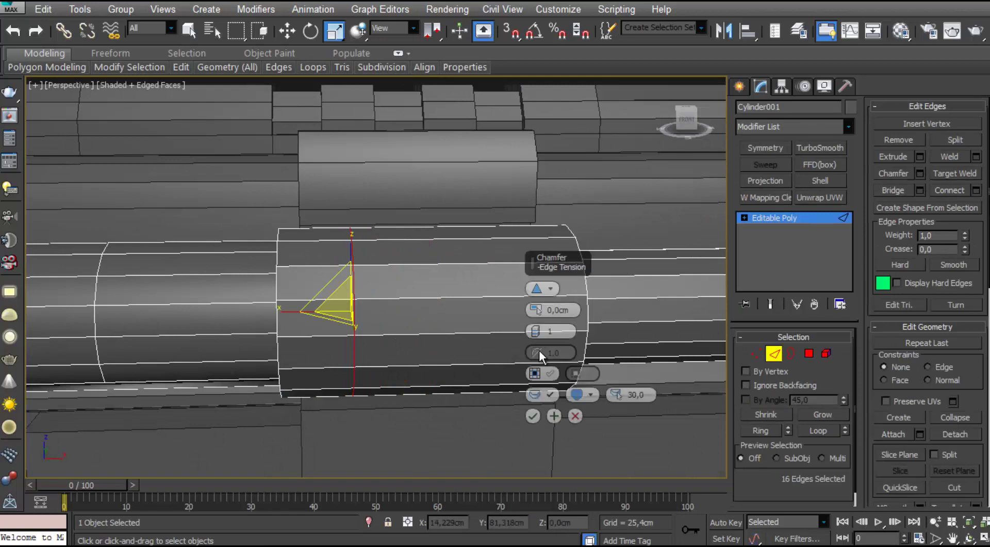
left_click(533, 417)
Detach the eight outward-facing polygons of the band on the tube's thick section as a clone
scroll(355, 335, "up", 3)
middle_click_drag(356, 335, 397, 376, "alt")
left_click(809, 353)
left_click(405, 178)
left_click(463, 221, "ctrl")
middle_click_drag(472, 249, 495, 212, "alt")
left_click(500, 316, "ctrl")
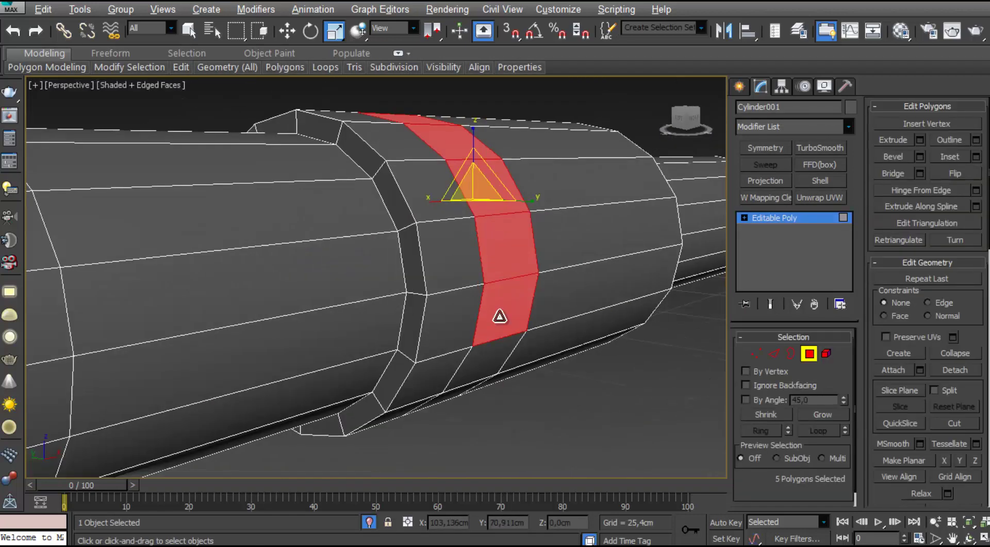
middle_click_drag(499, 315, 489, 276, "alt")
left_click(482, 376, "ctrl")
left_click(432, 412, "ctrl")
left_click(412, 435, "ctrl")
mouse_move(431, 407)
middle_mouse_down("alt")
mouse_move(504, 228)
mouse_move(477, 383)
middle_mouse_up("alt")
left_click(966, 372)
left_click(484, 293)
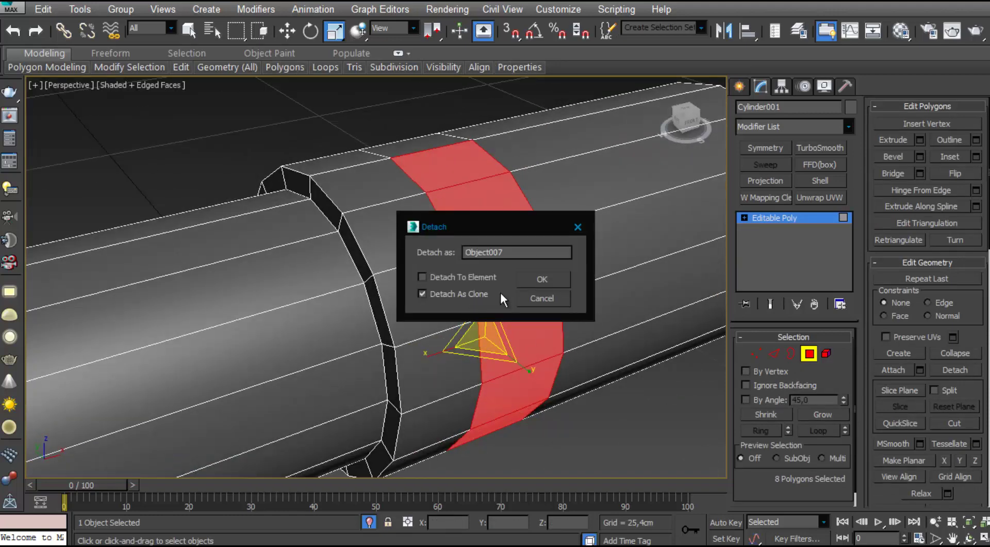
left_click(542, 278)
Apply a Shell modifier to the detached band with an outer amount of 0,33 cm
left_click(490, 293)
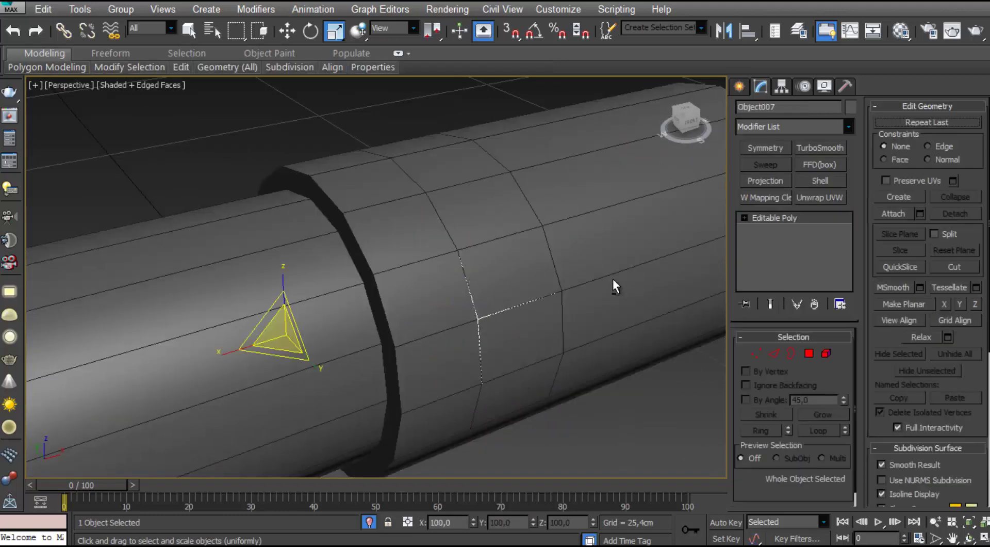
left_click(820, 180)
left_click_drag(842, 369, 844, 366)
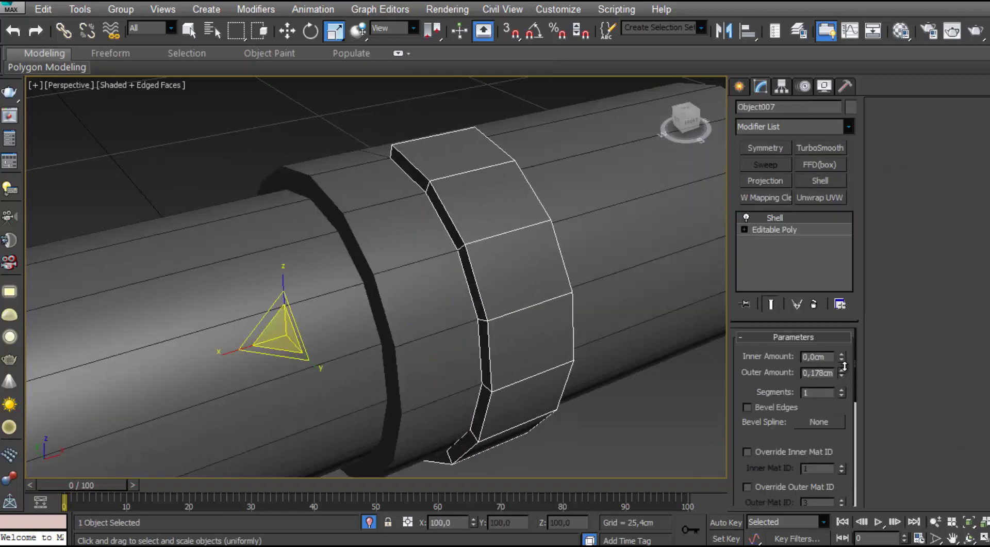
left_click(372, 523)
scroll(367, 338, "down", 3)
middle_click_drag(367, 338, 373, 338, "alt")
scroll(374, 338, "down", 2)
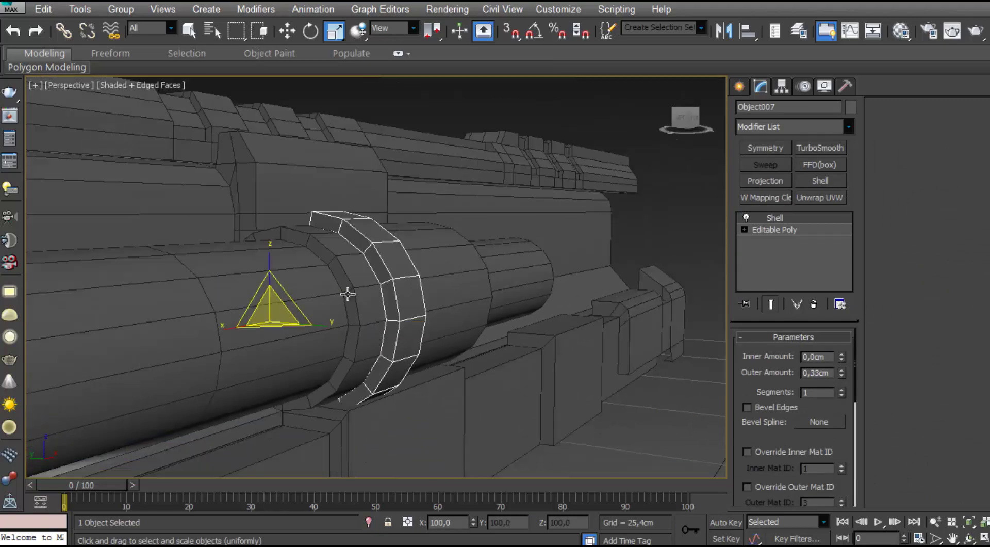
Scale the shelled band down to about 95,5 percent in X and Y to fit the tube more tightly
middle_click_drag(347, 292, 425, 261, "alt")
left_click(371, 290, "ctrl")
scroll(340, 223, "down", 2)
scroll(340, 227, "up", 2)
left_click(442, 311)
left_click(387, 352)
left_click(425, 261, "ctrl")
key("r")
left_click_drag(304, 281, 304, 288)
left_click(442, 287)
middle_click_drag(442, 287, 412, 321, "alt")
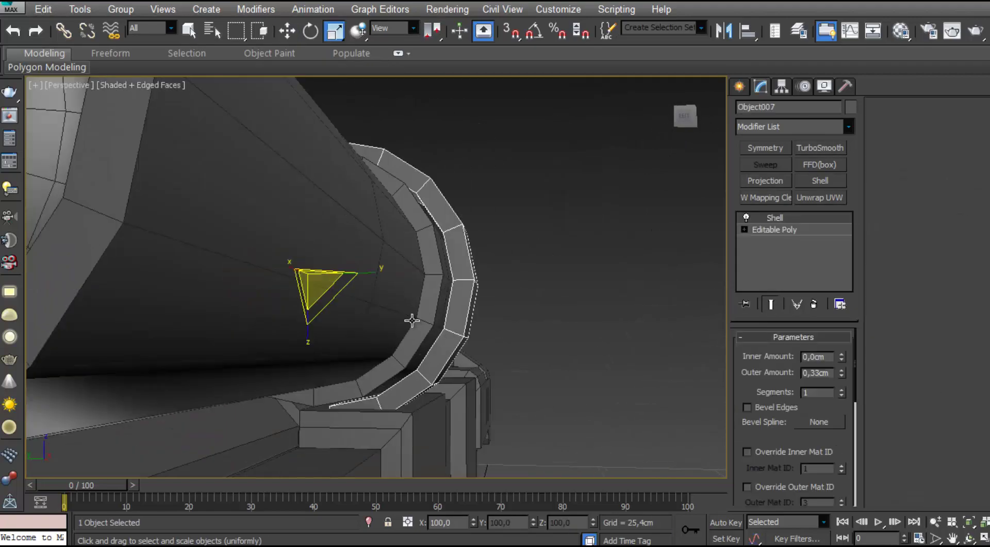
left_click(412, 320, "ctrl")
left_click(349, 311, "ctrl")
left_click_drag(345, 287, 338, 285)
Reduce the band's Shell outer amount to 0,254 cm and convert the band to an Editable Poly
scroll(338, 285, "down", 5)
middle_click_drag(338, 285, 520, 360, "alt")
left_click(519, 360)
left_click(507, 337)
left_click(473, 316)
scroll(473, 316, "up", 5)
middle_click_drag(473, 316, 442, 264, "alt")
left_click(841, 375)
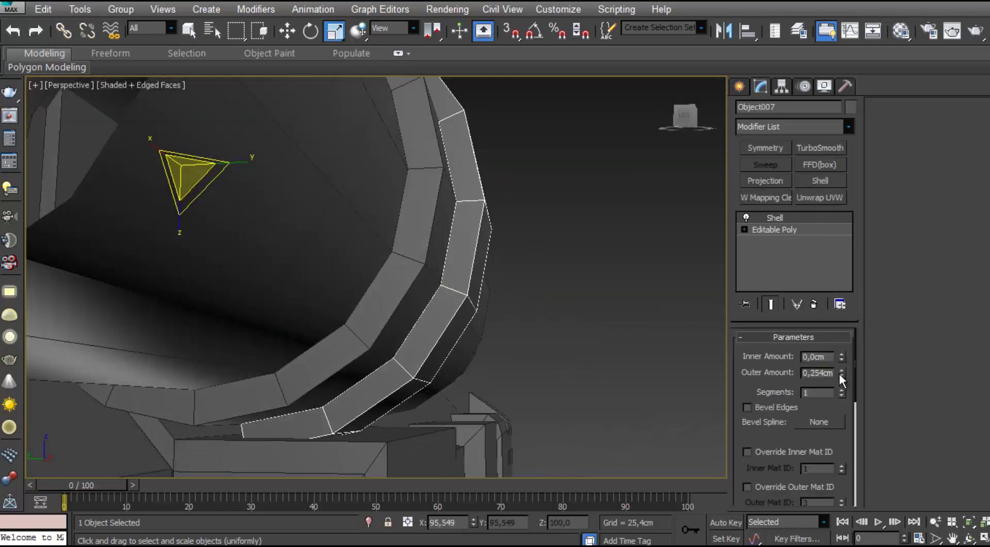
scroll(376, 356, "down", 5)
middle_click_drag(446, 341, 438, 314, "alt")
scroll(376, 356, "up", 3)
right_click(436, 314)
left_click(611, 477)
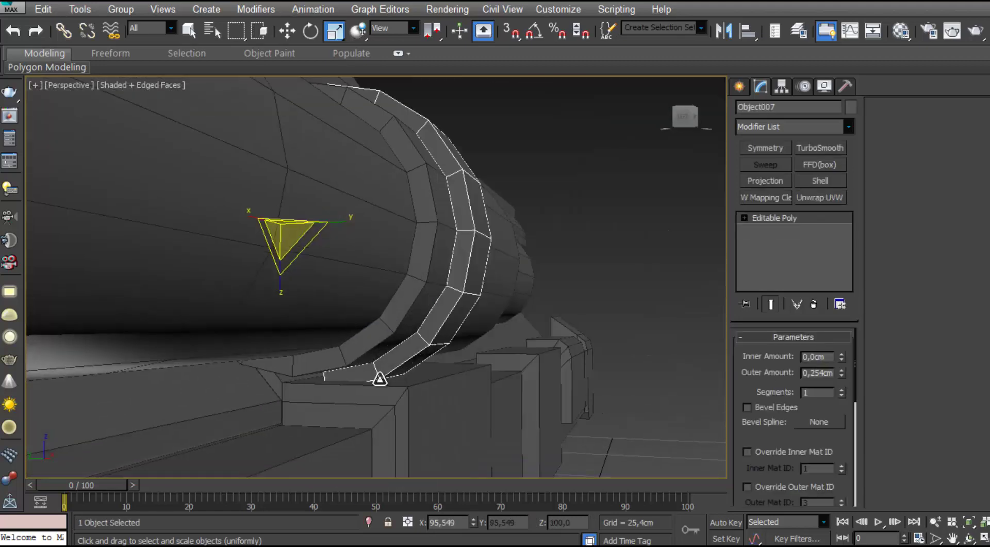
Move the outer edge near the band's lower end down to the top of the side panel
scroll(378, 378, "up", 3)
middle_click_drag(378, 378, 433, 316, "alt")
scroll(426, 342, "up", 3)
key("2")
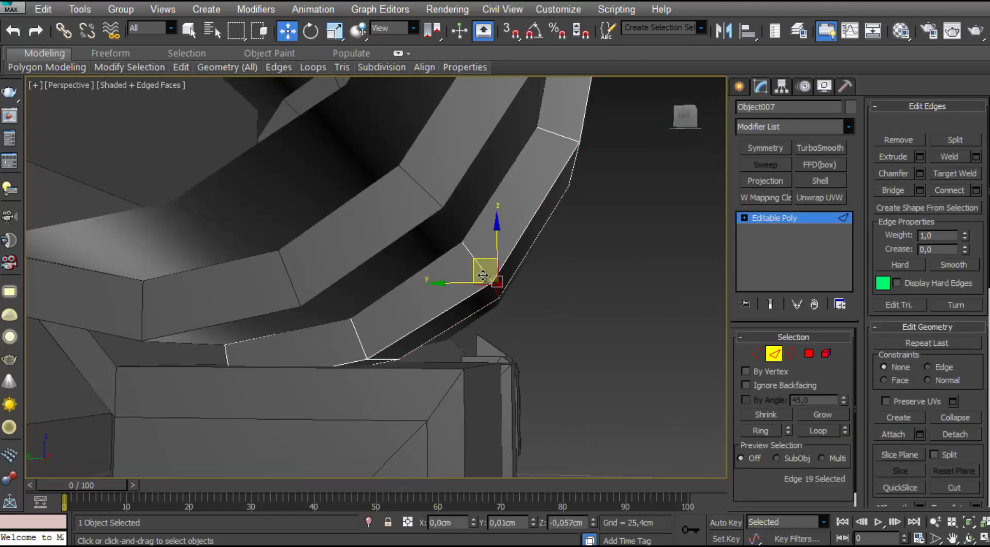
scroll(456, 348, "down", 5)
mouse_move(456, 347)
middle_mouse_down("alt")
mouse_move(435, 336)
mouse_move(444, 335)
middle_mouse_up("alt")
scroll(445, 335, "down", 2)
scroll(453, 328, "up", 5)
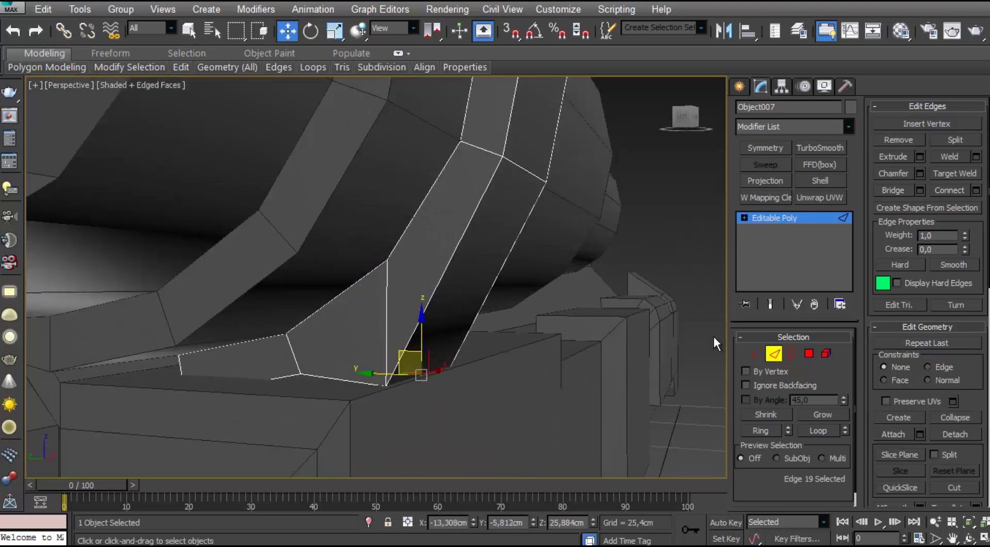
Connect a new edge loop across the band segment above the lower corner and reposition it along the curve
left_click(960, 191)
middle_click_drag(547, 312, 504, 336, "alt")
left_click(482, 281)
middle_click_drag(482, 281, 467, 268, "alt")
scroll(485, 276, "down", 3)
left_click_drag(464, 260, 486, 276)
scroll(485, 275, "up", 2)
Flatten the two underside polygons at the band's lower end with Make Planar in Z and nudge them vertically onto the side panel
key("alt+q")
middle_click_drag(446, 354, 309, 309, "alt")
key("4")
left_click(227, 346)
left_click(280, 338, "ctrl")
left_click(959, 460)
middle_click_drag(351, 345, 383, 308, "alt")
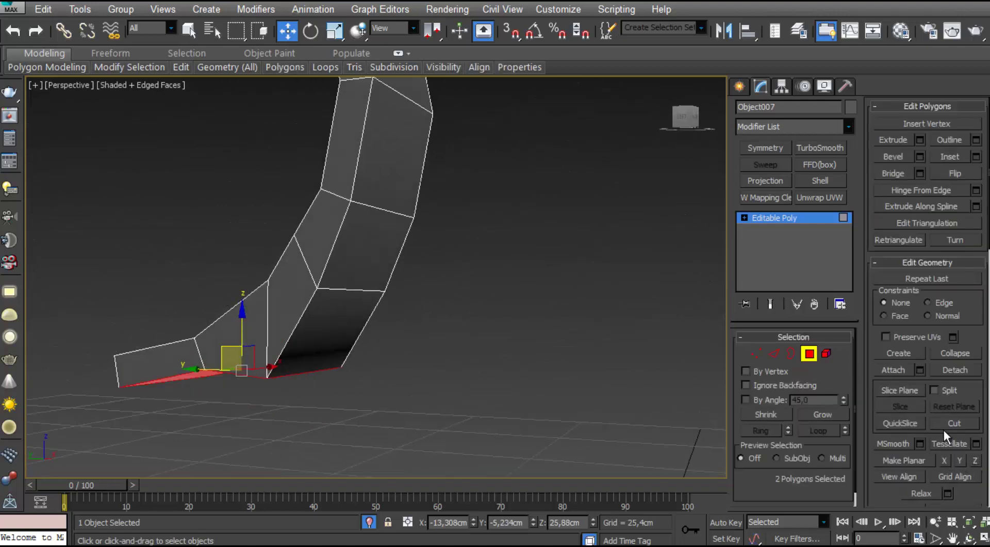
left_click(975, 460)
middle_click_drag(351, 410, 386, 358)
left_click(369, 522)
middle_click_drag(315, 367, 338, 363, "alt")
left_click_drag(367, 275, 367, 274)
Extrude the polygon at the band's lower end and extend it inward along Y beneath the tube
middle_click_drag(367, 273, 236, 315, "alt")
key("alt+q")
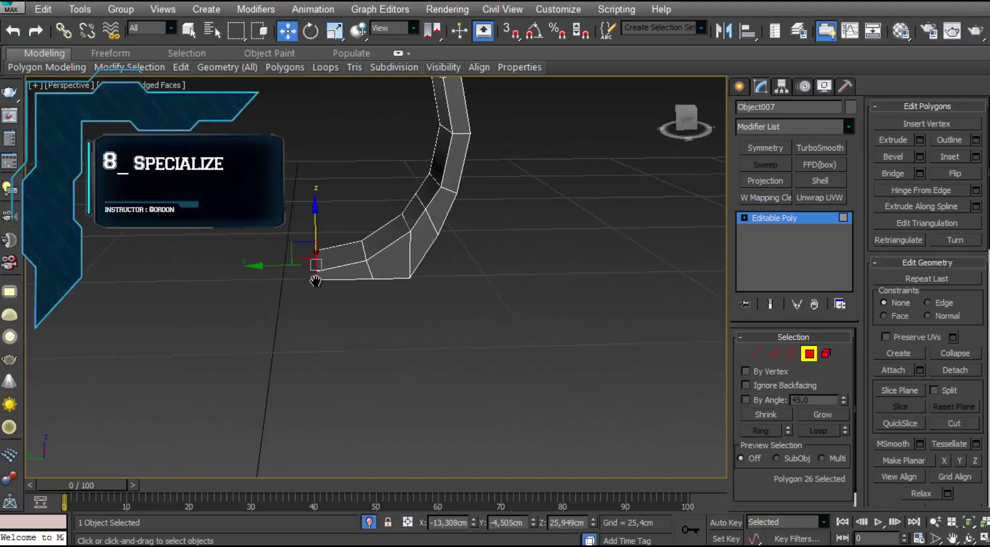
key("shift+e")
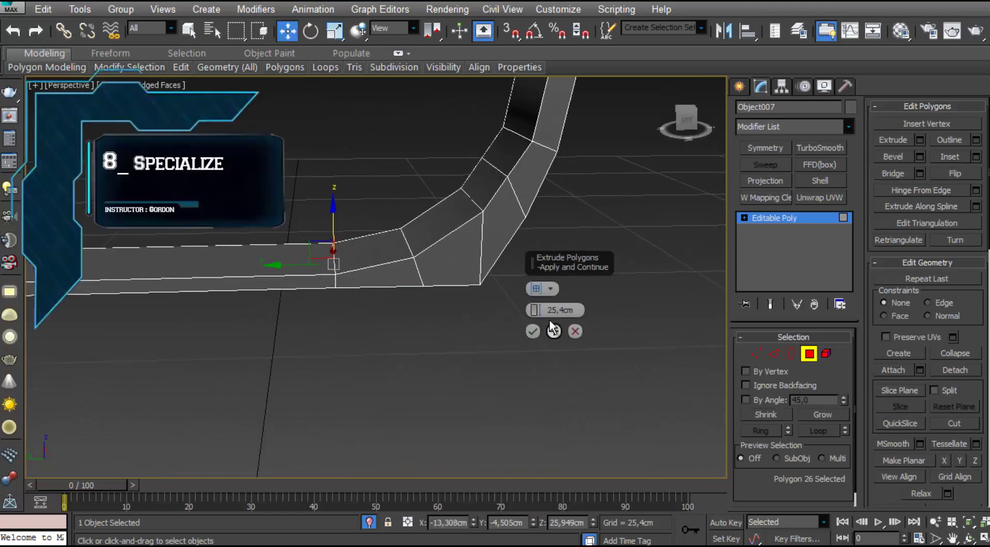
left_click(369, 523)
key("4")
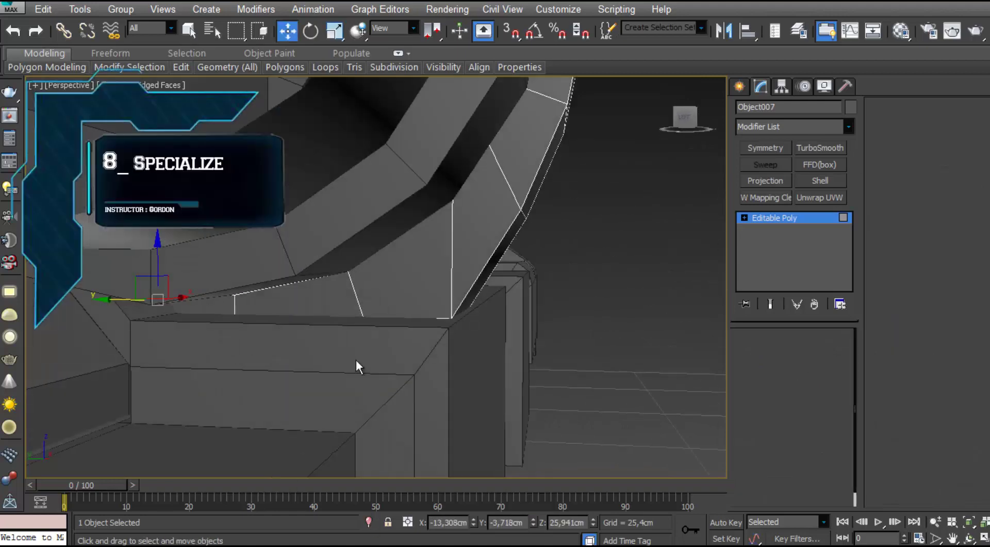
Isolate the band with the body part beside it and flatten the band's upper end polygon along Y by scaling
left_click(356, 359, "ctrl")
key("alt+q")
left_click(421, 316)
middle_click_drag(422, 316, 439, 258, "alt")
left_click(756, 354)
left_click_drag(310, 304, 356, 361)
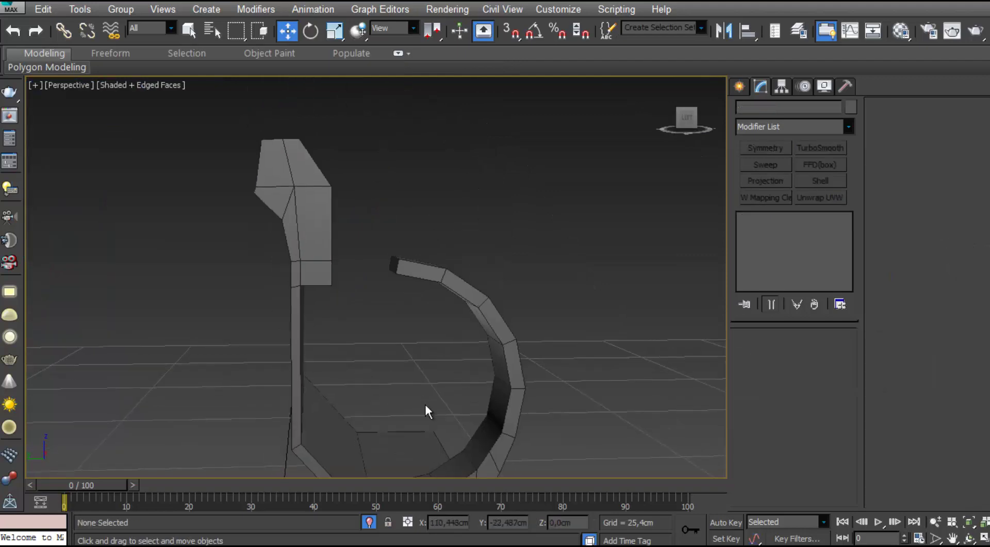
scroll(411, 267, "up", 3)
left_click(486, 289)
key("4")
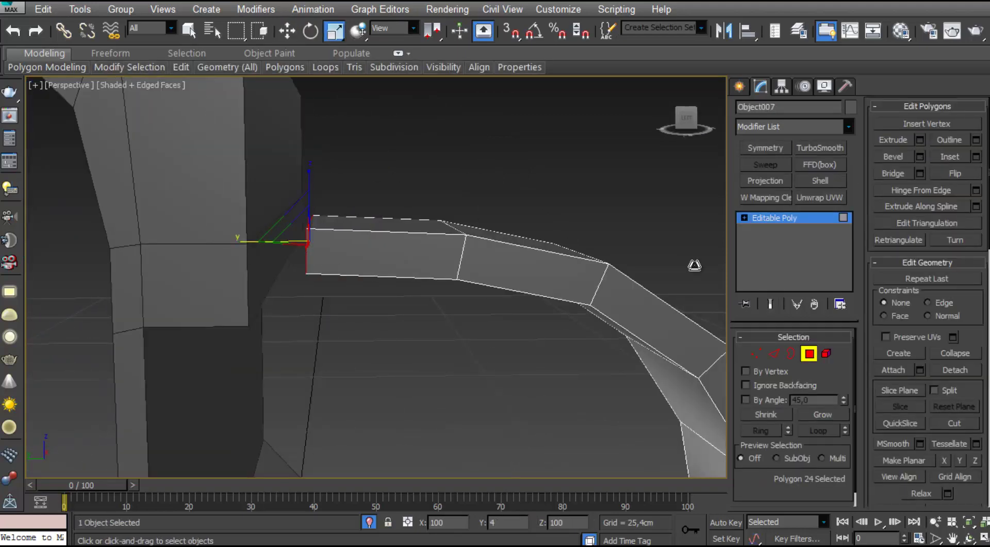
middle_click_drag(237, 249, 292, 200, "alt")
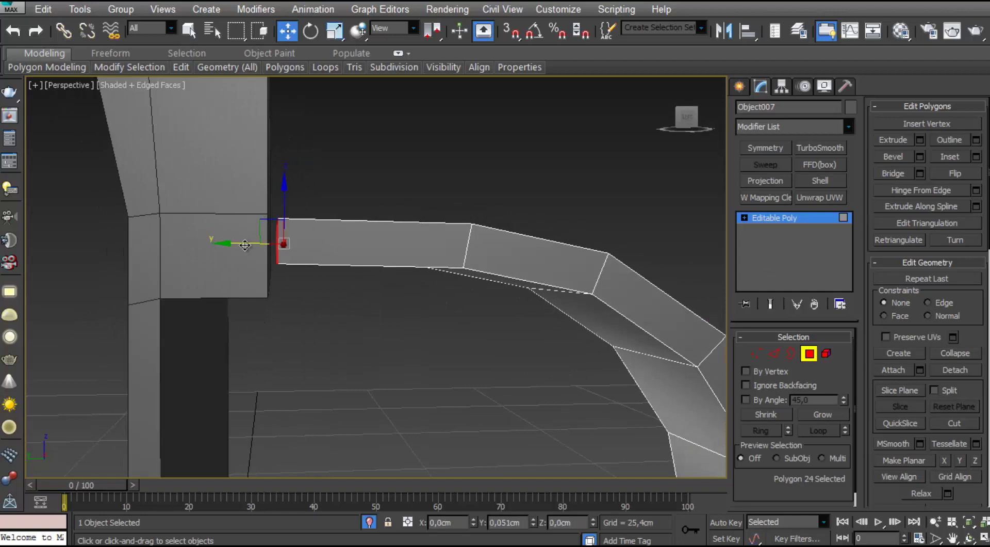
Nudge the band's upper end polygon along Y and extrude it into a new segment reaching the block above the tube
middle_click_drag(450, 267, 426, 266, "alt")
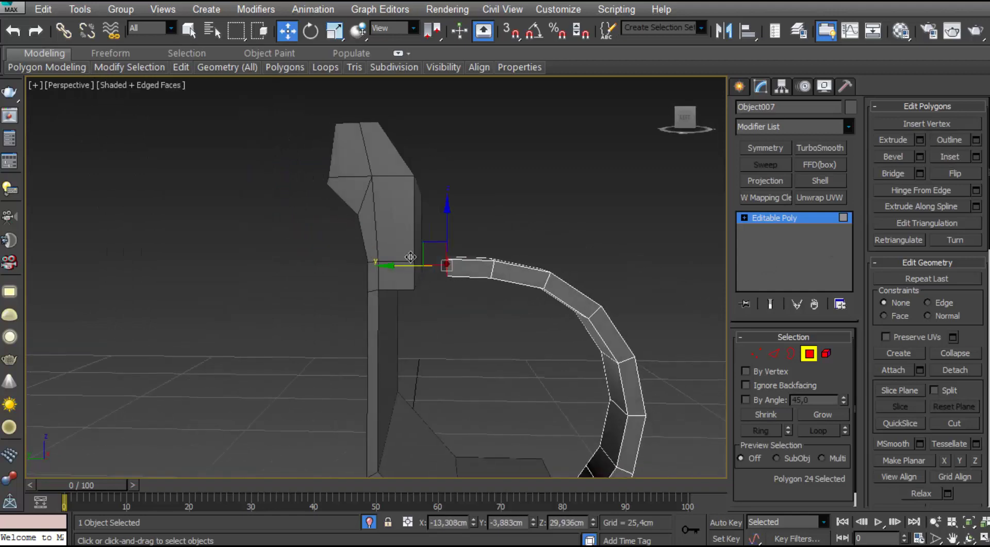
scroll(424, 266, "up", 3)
left_click_drag(424, 266, 423, 266)
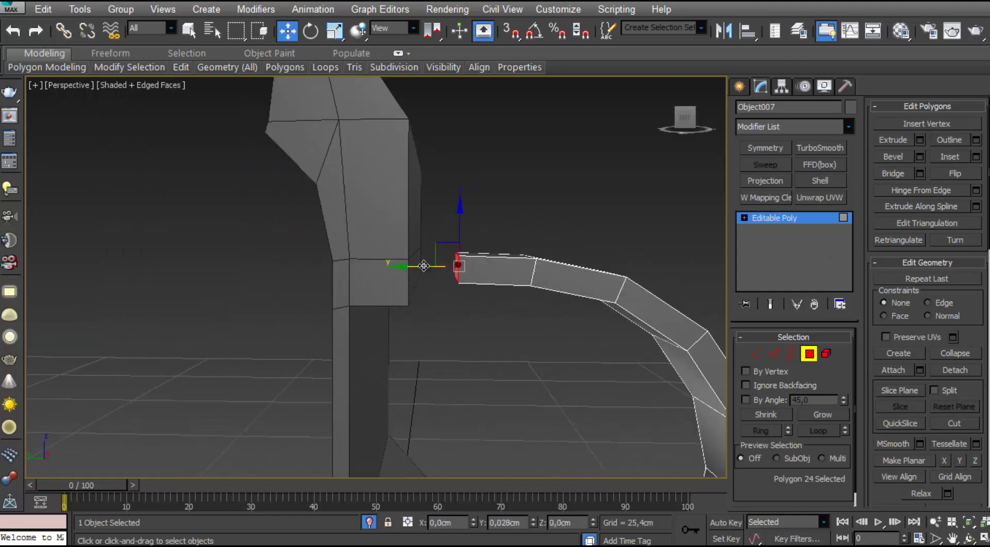
left_click(921, 138)
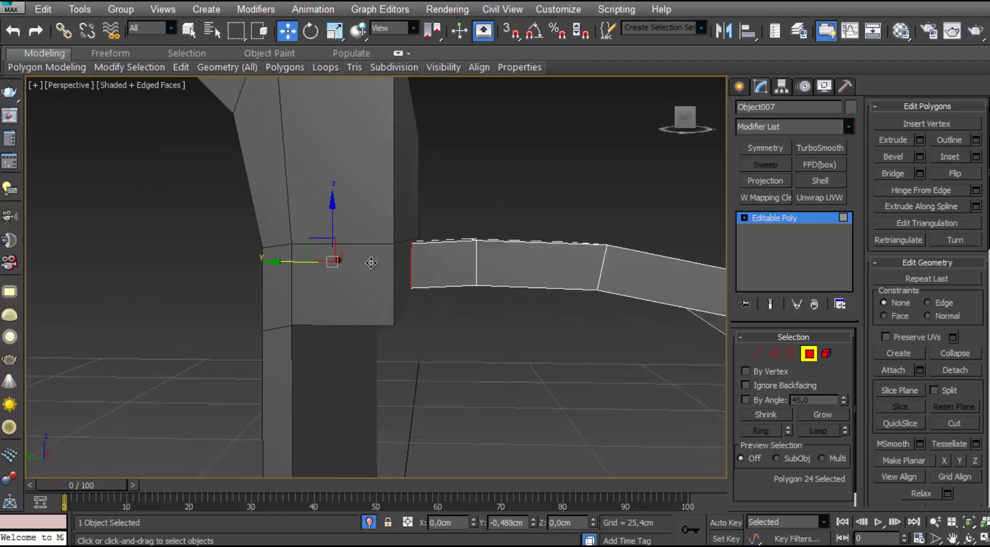
left_click_drag(365, 266, 366, 266)
Slide the edge loop of the new end segment along Y away from the block to lengthen the segment
middle_click_drag(472, 259, 486, 280, "alt")
scroll(537, 310, "down", 4)
scroll(552, 324, "up", 2)
left_click(460, 270)
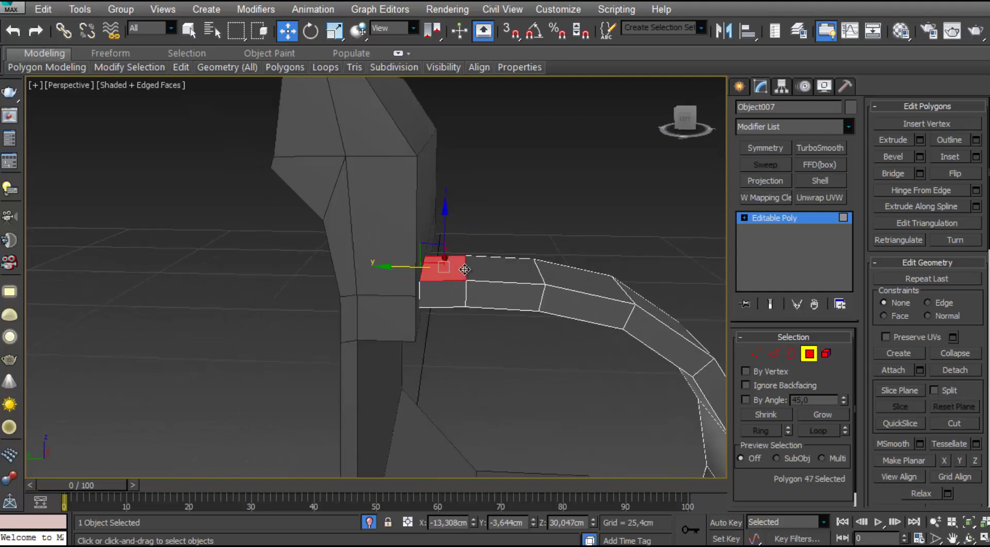
key("2")
double_click(465, 273)
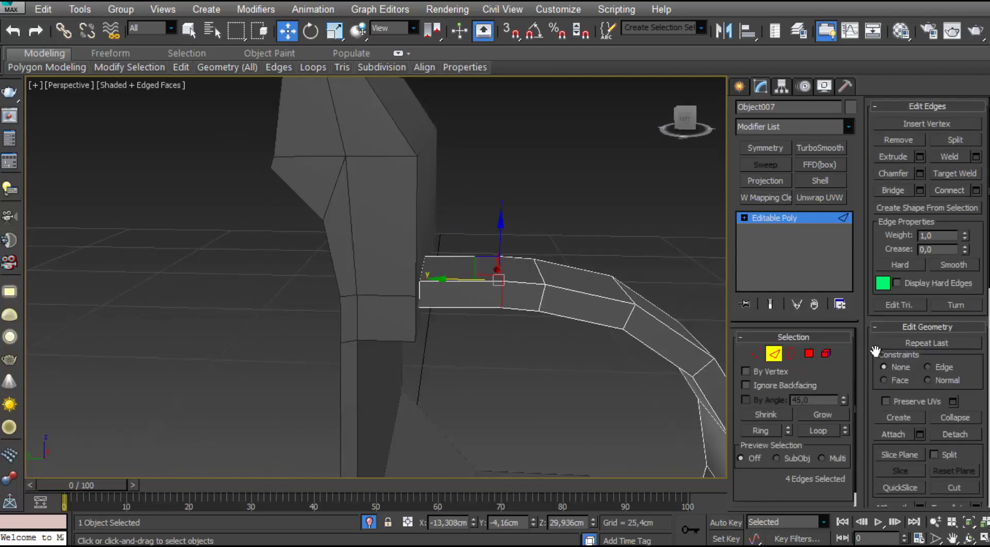
Extrude the top polygon of the band's end segment upward alongside the block
left_click(809, 353)
left_click(461, 270)
middle_click_drag(461, 269, 437, 272, "alt")
left_click(920, 140)
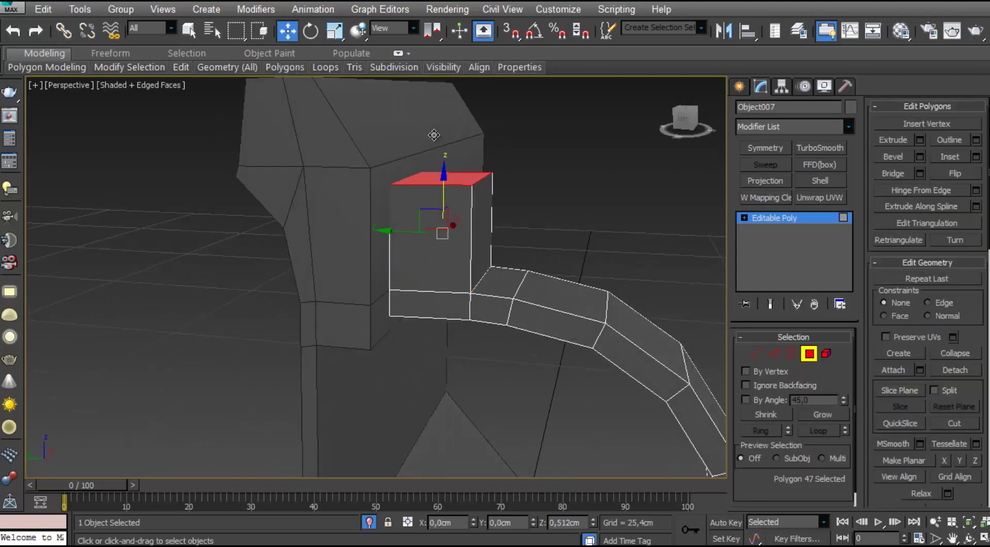
middle_click_drag(453, 189, 506, 271, "alt")
Narrow the raised tab by moving its six outer vertices toward the block, and slant it by shifting its top outer edge along Y
key("1")
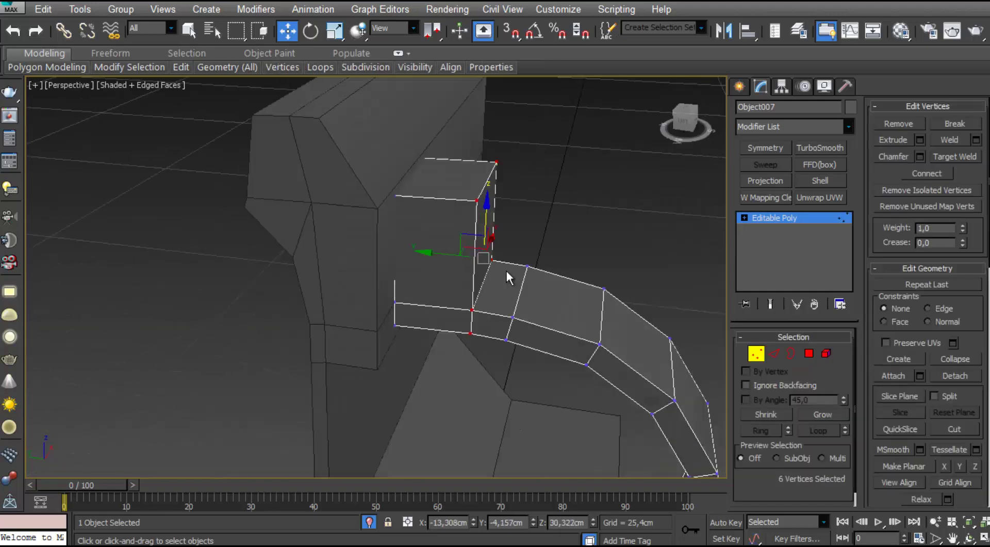
left_click(776, 357)
left_click(454, 179)
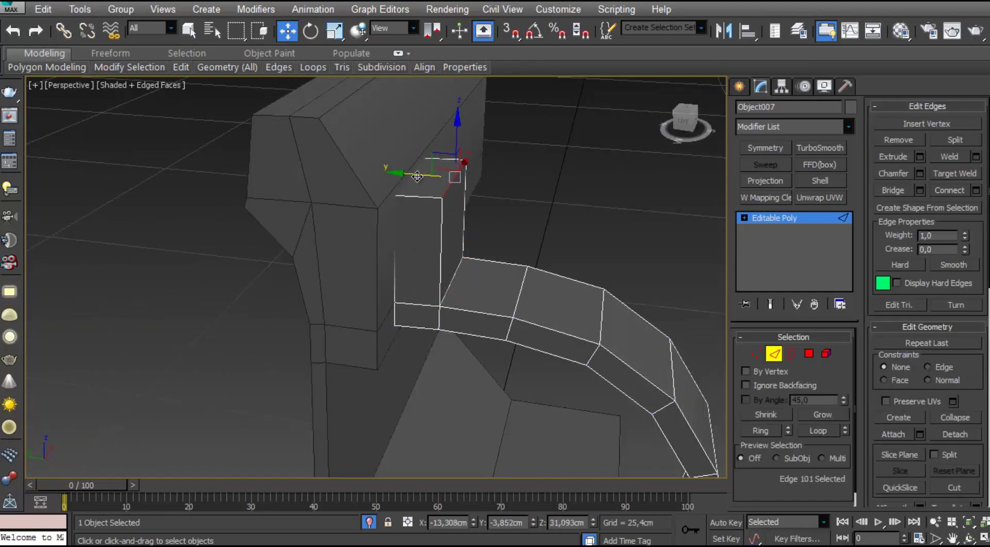
left_click_drag(435, 176, 421, 174)
scroll(457, 256, "up", 3)
middle_click_drag(457, 256, 470, 288, "alt")
left_click(457, 303)
left_click(756, 353)
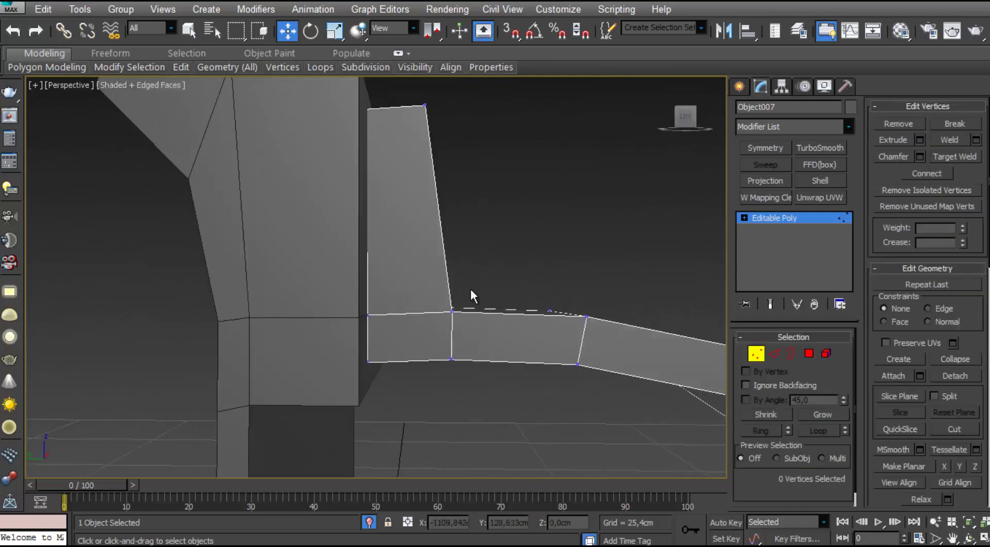
Raise the vertex row at the base of the band's tab along Z to form a slope down to the band
left_click_drag(470, 289, 356, 330)
middle_click_drag(357, 330, 419, 273, "alt")
left_click_drag(372, 164, 371, 161)
scroll(361, 201, "down", 4)
middle_click_drag(351, 212, 448, 289, "alt")
scroll(448, 287, "up", 3)
left_click_drag(436, 281, 395, 248)
Connect the sloping segment's edges with a new loop and adjust its upper vertices to refine the slope
key("2")
left_click_drag(410, 213, 372, 312)
key("ctrl+shift+e")
left_click(530, 352)
key("1")
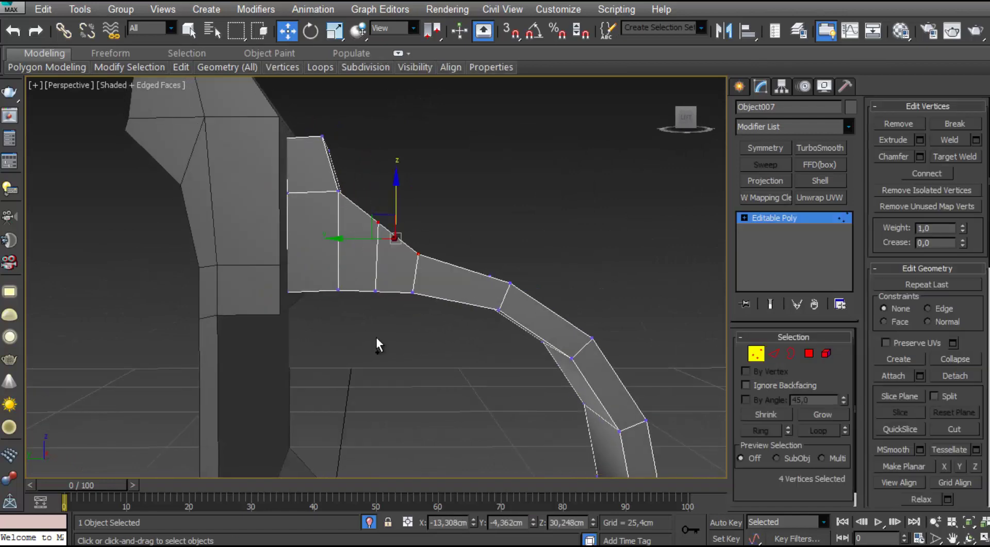
middle_click_drag(375, 336, 378, 180, "alt")
left_click_drag(378, 181, 378, 184)
left_click(330, 193)
middle_click_drag(330, 193, 462, 237, "alt")
Ring-select the band's crosswise edges and connect them with a lengthwise edge loop along the middle
scroll(459, 213, "down", 4)
scroll(438, 247, "up", 3)
scroll(371, 352, "up", 2)
key("2")
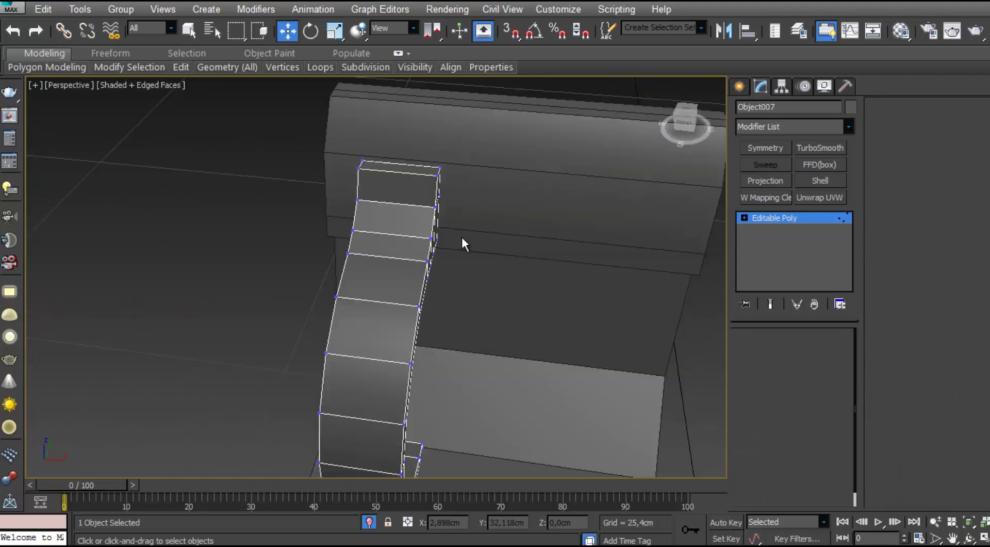
left_click(400, 200)
key("alt+r")
middle_click_drag(380, 241, 430, 300, "alt")
scroll(430, 300, "up", 4)
left_click(533, 353)
Inset the four polygons on the front of the band's raised tab as a group and narrow the inset along X
key("4")
left_click(431, 188)
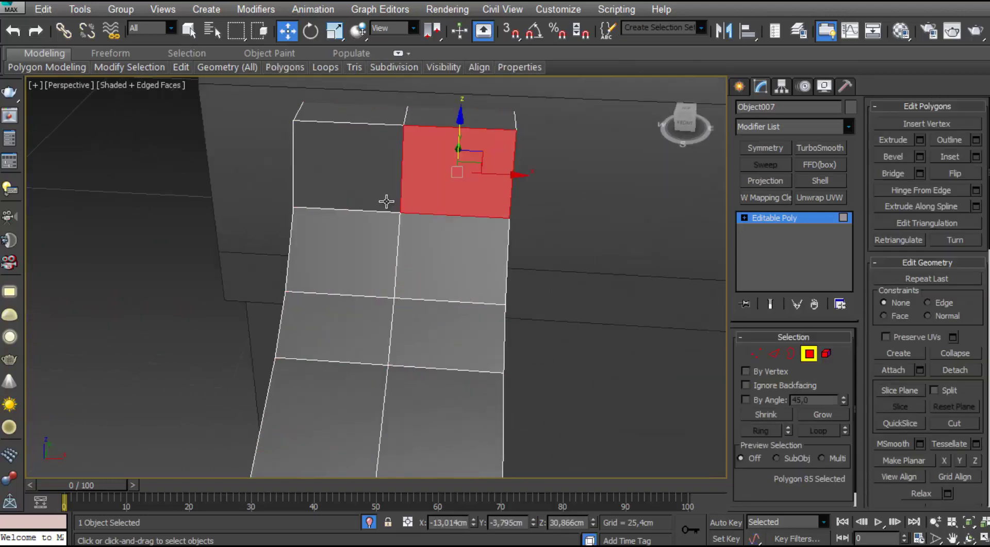
left_click(384, 201, "ctrl")
left_click(376, 237, "ctrl")
left_click(426, 242, "ctrl")
left_click(975, 157)
right_click(534, 308)
left_click_drag(535, 308, 535, 310)
left_click(533, 331)
middle_click_drag(433, 269, 424, 214, "alt")
scroll(424, 214, "up", 3)
left_click(774, 355, "ctrl")
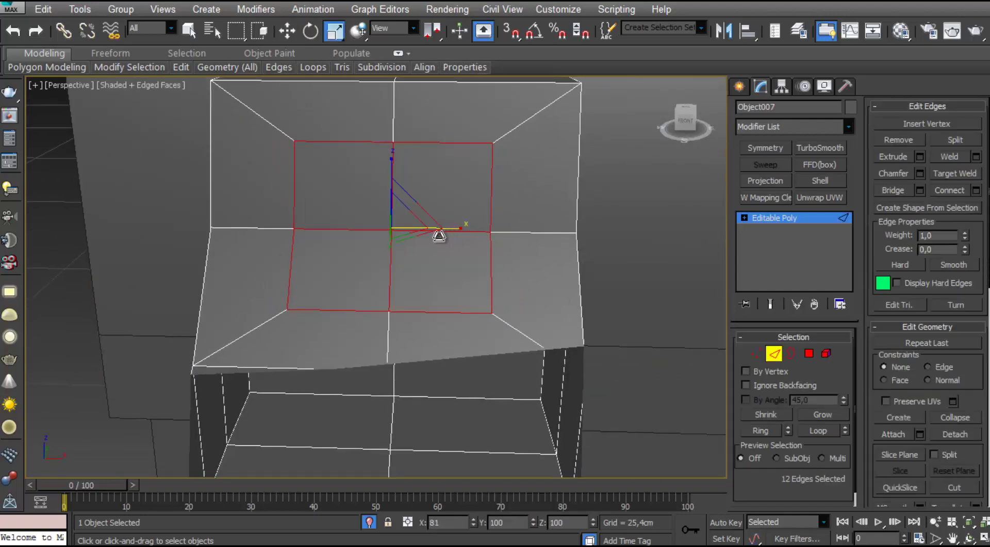
left_click(809, 353, "ctrl")
left_click(977, 156)
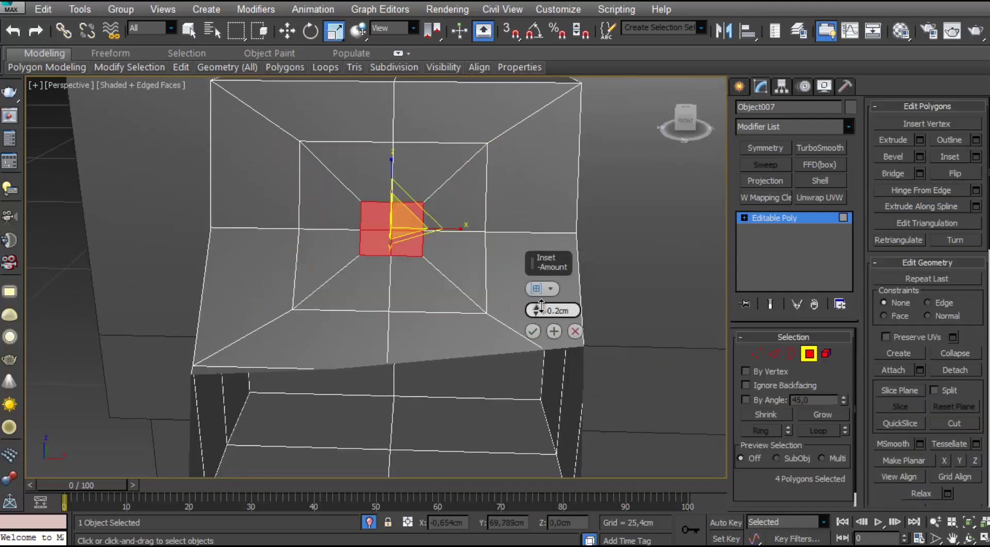
left_click(575, 331)
Reshape the tab's inset outline into an octagon using the Face constraint and open it into a rimmed bolt hole
key("1")
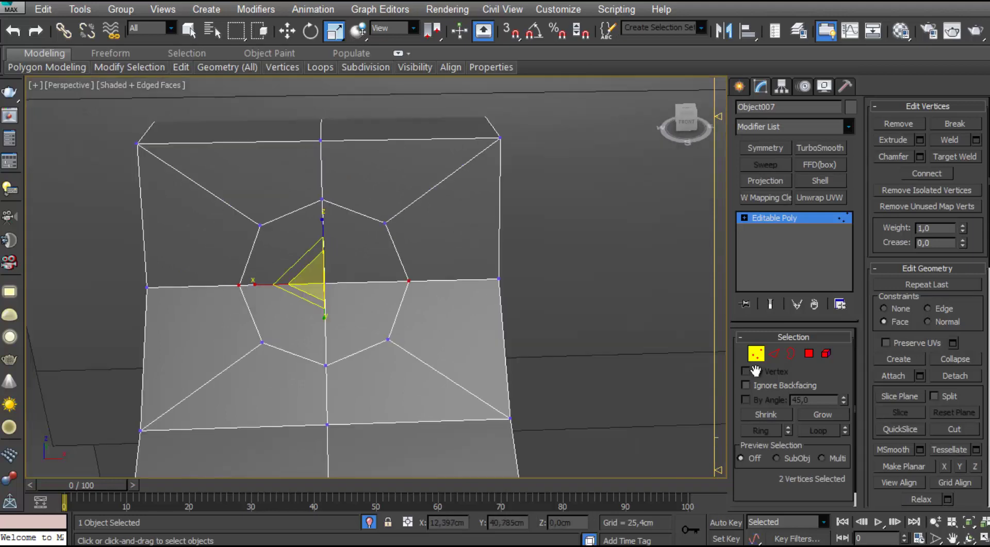
key("4")
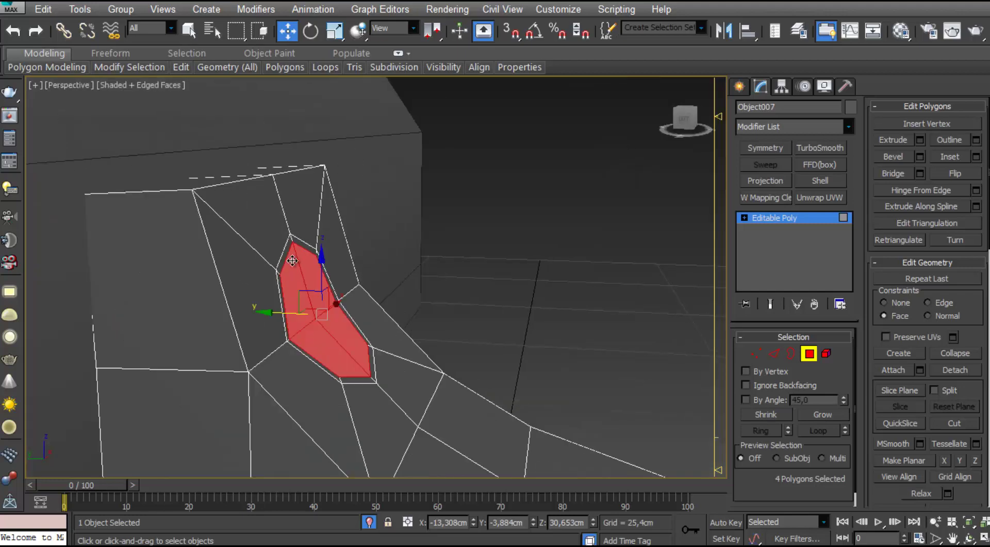
key("3")
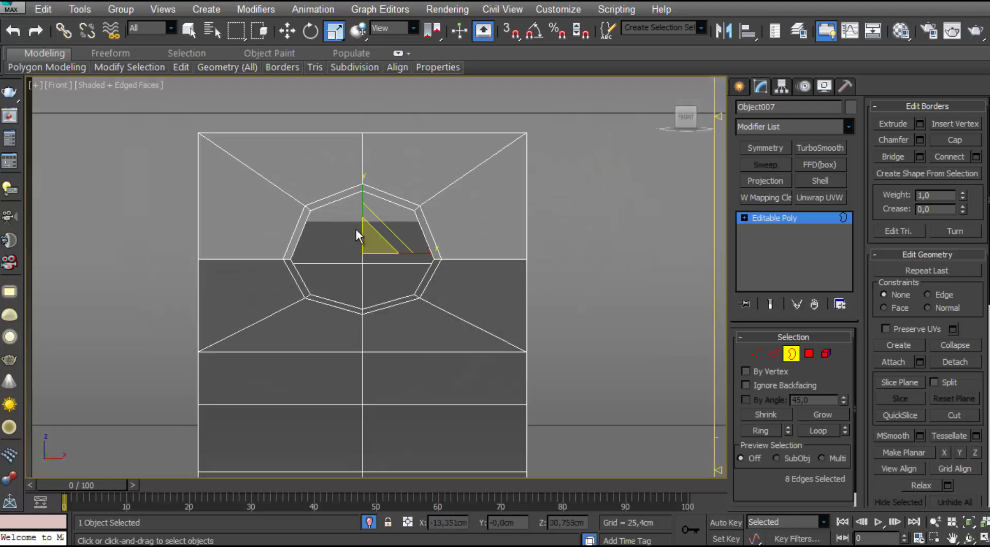
Examine the octagonal hole in the band's tab in wireframe and shaded display from several angles
key("1")
key("F3")
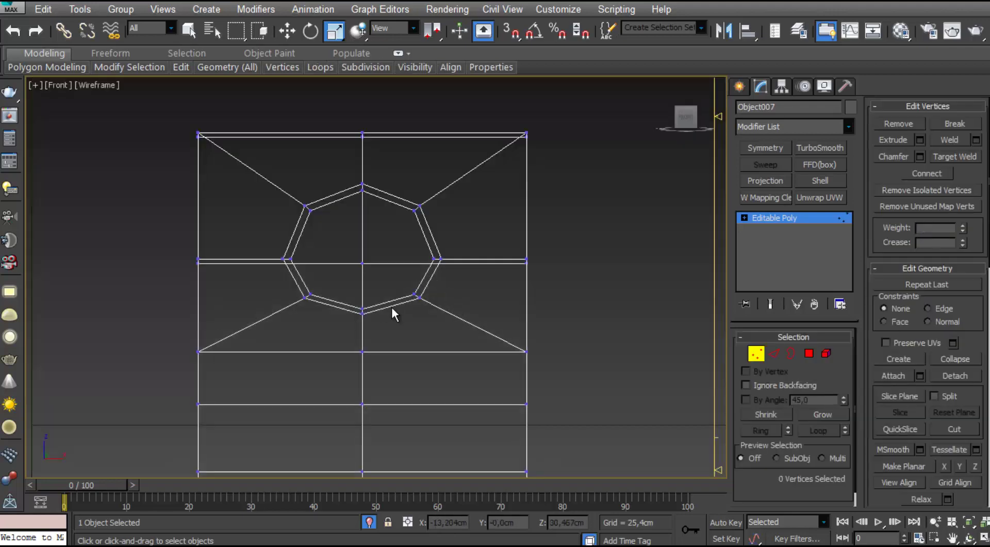
key("w")
mouse_move(393, 248)
middle_mouse_down("alt")
mouse_move(335, 298)
mouse_move(299, 264)
middle_mouse_up("alt")
key("F3")
scroll(299, 265, "down", 3)
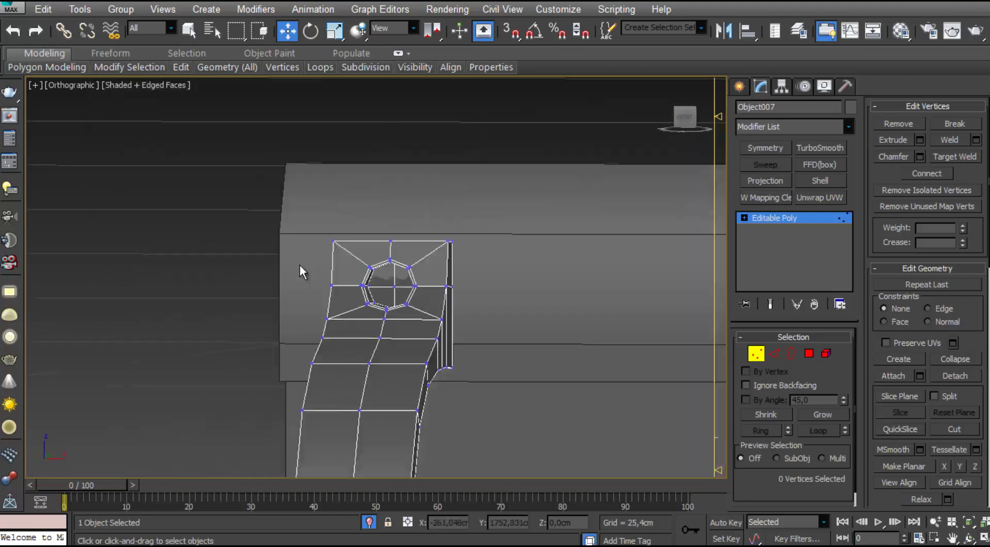
scroll(299, 264, "up", 5)
middle_click_drag(242, 255, 309, 263, "alt")
left_click(791, 353)
scroll(322, 296, "down", 4)
left_click(791, 353)
scroll(339, 311, "down", 3)
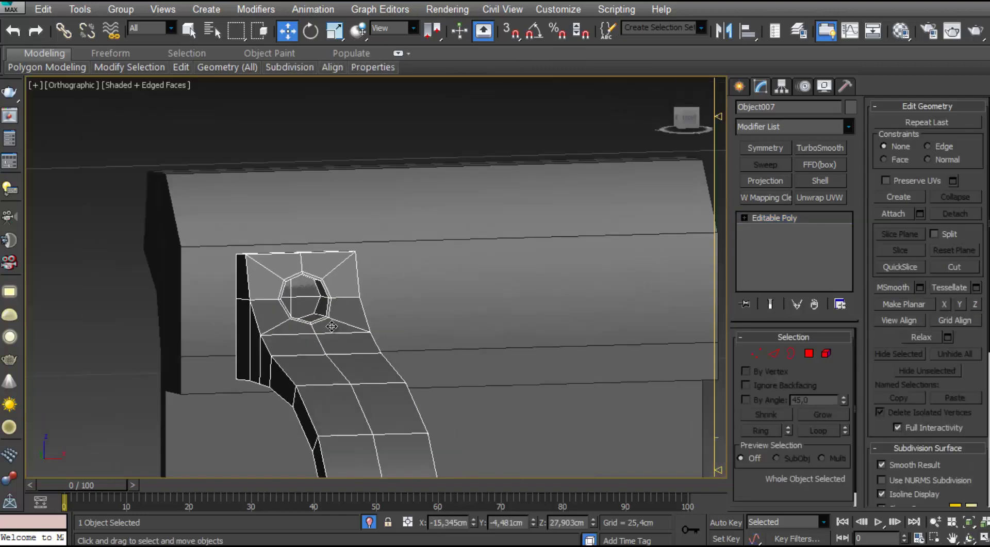
Show the whole model again and clone the clamp band along X as two instances
key("p")
middle_click_drag(339, 312, 381, 330, "alt")
key("alt+q")
scroll(313, 359, "up", 5)
scroll(313, 360, "down", 5)
middle_click_drag(314, 360, 345, 381, "alt")
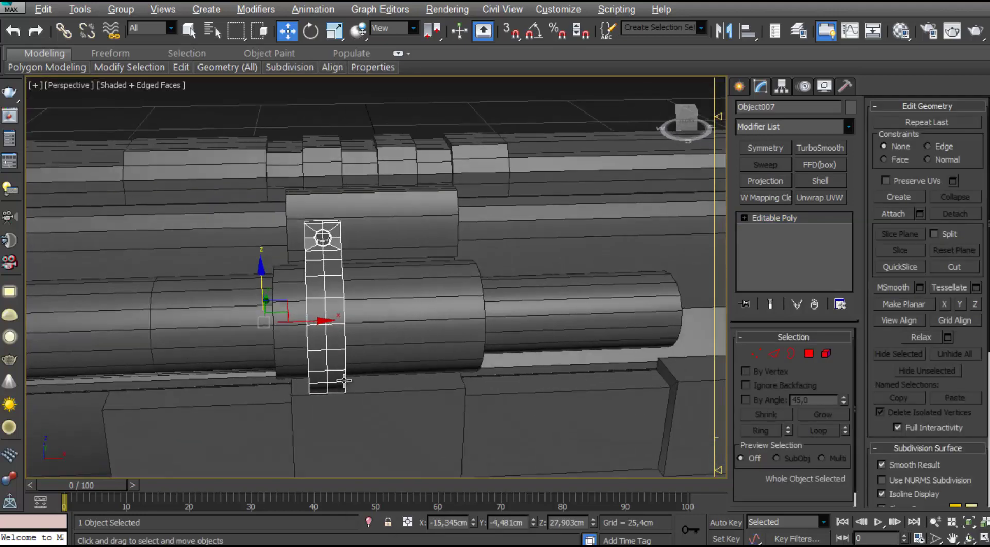
left_click_drag(322, 322, 368, 319, "shift")
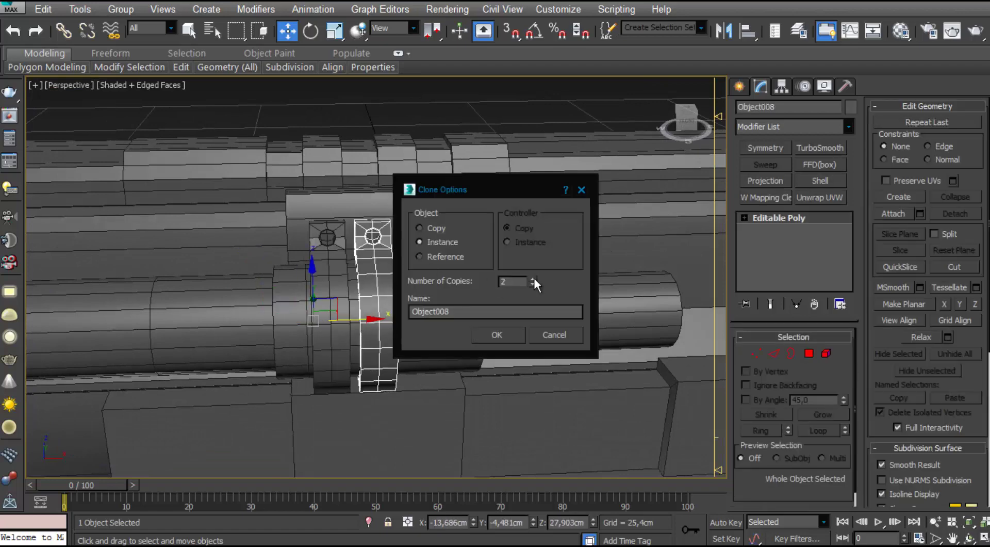
left_click(534, 280)
left_click(497, 334)
left_click(515, 119)
Select the clamp bands and shift them slightly along X on the wide section of the tube
scroll(464, 253, "down", 3)
mouse_move(420, 268)
middle_mouse_down("alt")
mouse_move(464, 253)
mouse_move(309, 340)
mouse_move(444, 288)
mouse_move(418, 287)
mouse_move(428, 296)
middle_mouse_up("alt")
left_click(444, 288)
key("r")
left_click(271, 298, "ctrl")
key("w")
left_click_drag(388, 293, 368, 294)
middle_click_drag(357, 295, 425, 298)
Select the polygons of the tube's narrow end section and scale them up in Y and Z to thicken it
left_click(286, 264)
middle_click_drag(292, 264, 261, 250, "alt")
left_click(806, 354)
left_click(817, 413)
key("r")
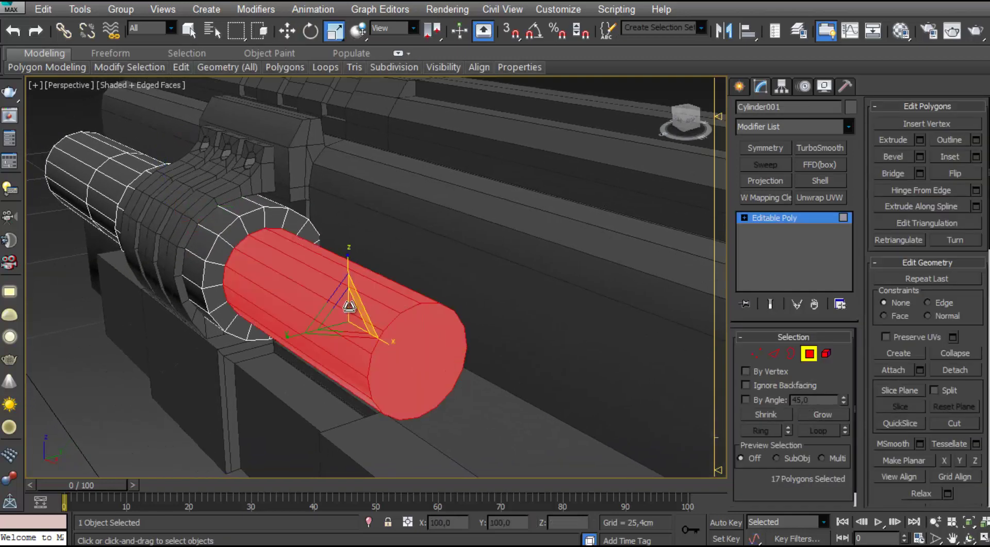
left_click_drag(326, 292, 326, 290)
middle_click_drag(326, 291, 411, 290, "alt")
key("w")
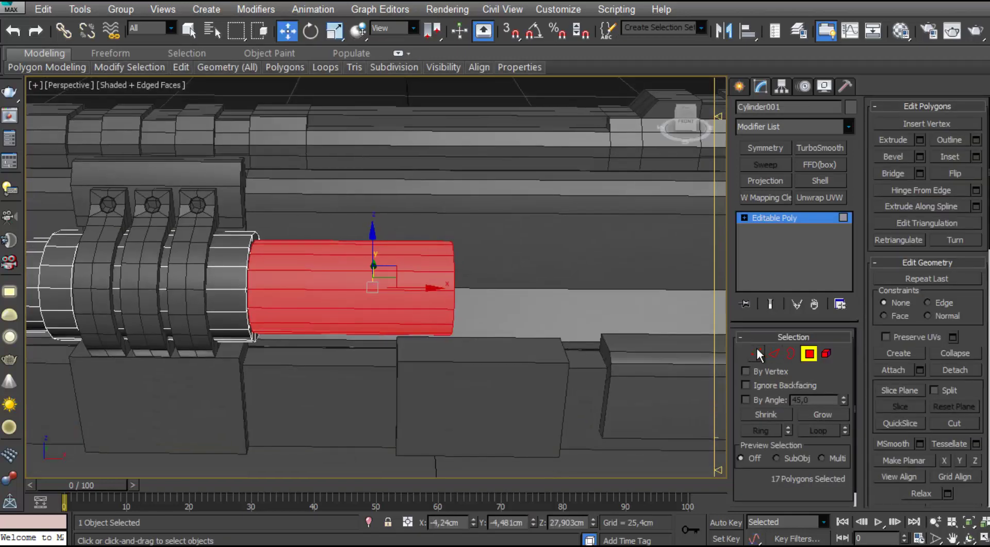
Shorten the tube's end section by moving its end vertices along X, and connect a loop near the end with a slide of about 70
left_click(757, 353)
scroll(432, 300, "up", 5)
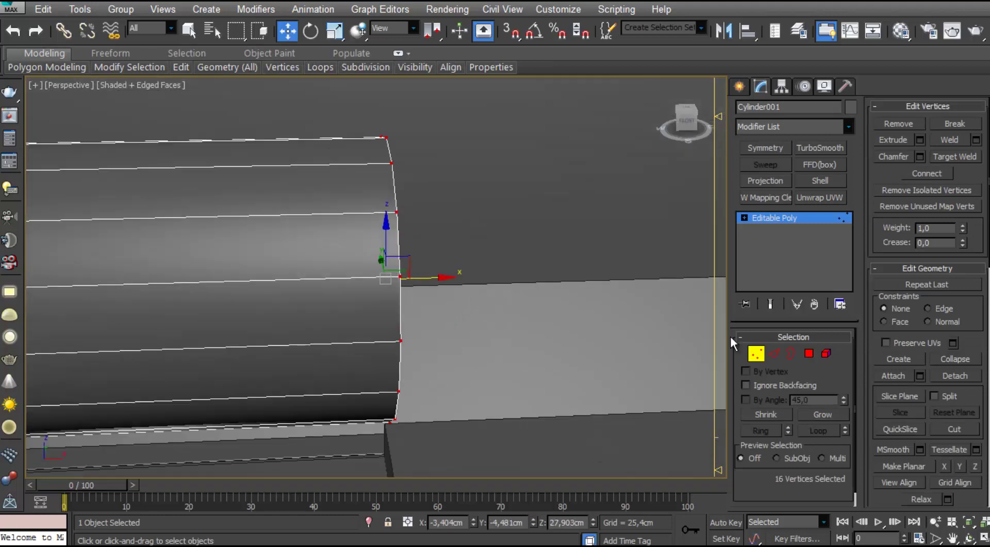
key("2")
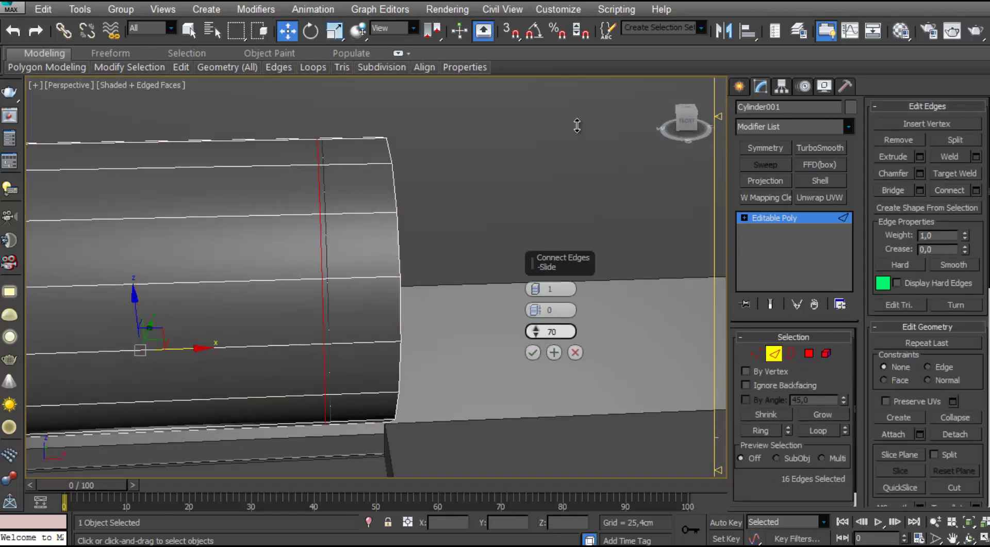
middle_click_drag(286, 275, 356, 299, "alt")
Extrude the ring of 16 polygons at the tube's end outward to form a raised rim
left_click(380, 350)
key("alt+r")
left_click(809, 353, "ctrl")
left_click(920, 139)
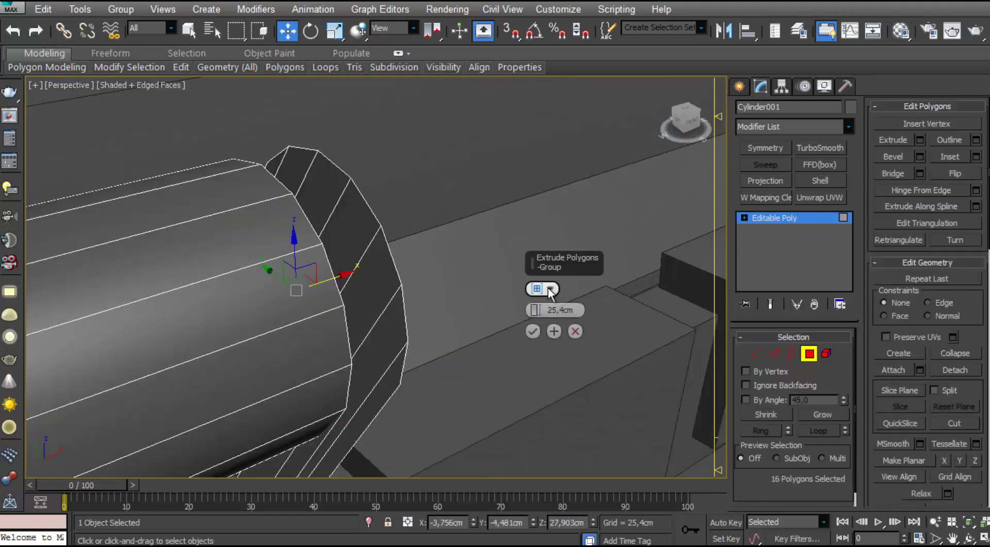
right_click(535, 309)
left_click(533, 331)
middle_click_drag(355, 263, 407, 289, "alt")
scroll(296, 173, "down", 4)
key("4")
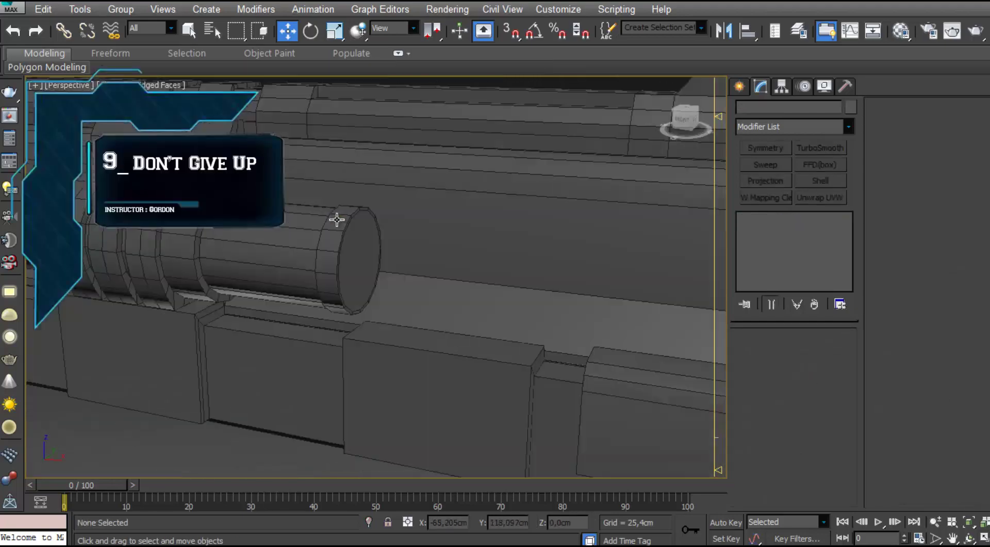
Shorten the side block below the tube's end by moving its six end vertices along X
left_click(383, 376)
key("1")
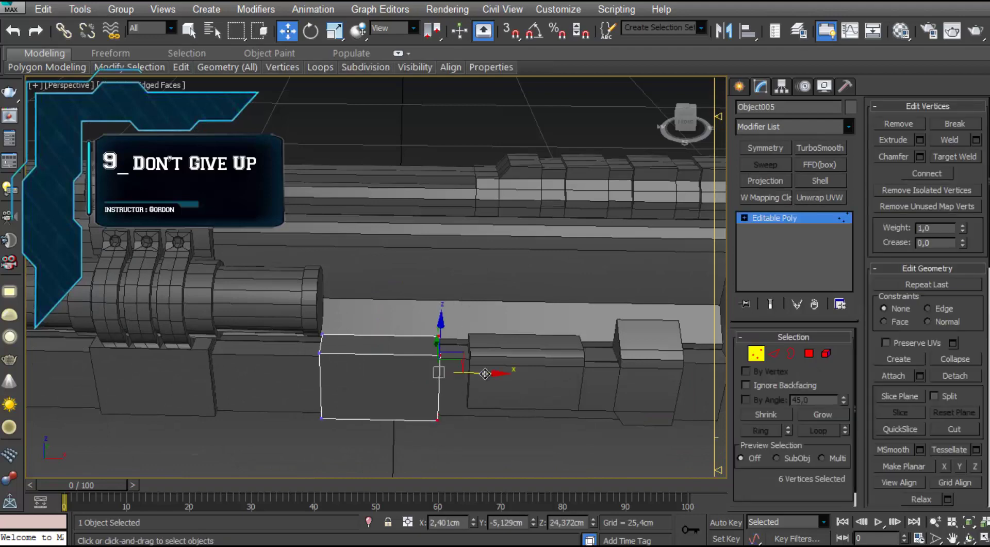
key("6")
left_click(569, 377)
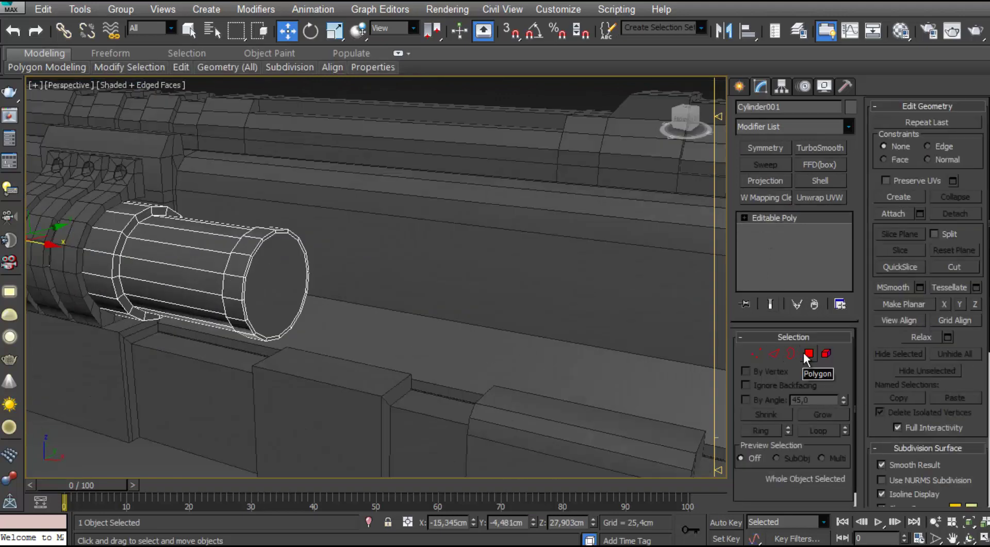
Clone the 16 side polygons of the tube's end section along X as a separate object
key("2")
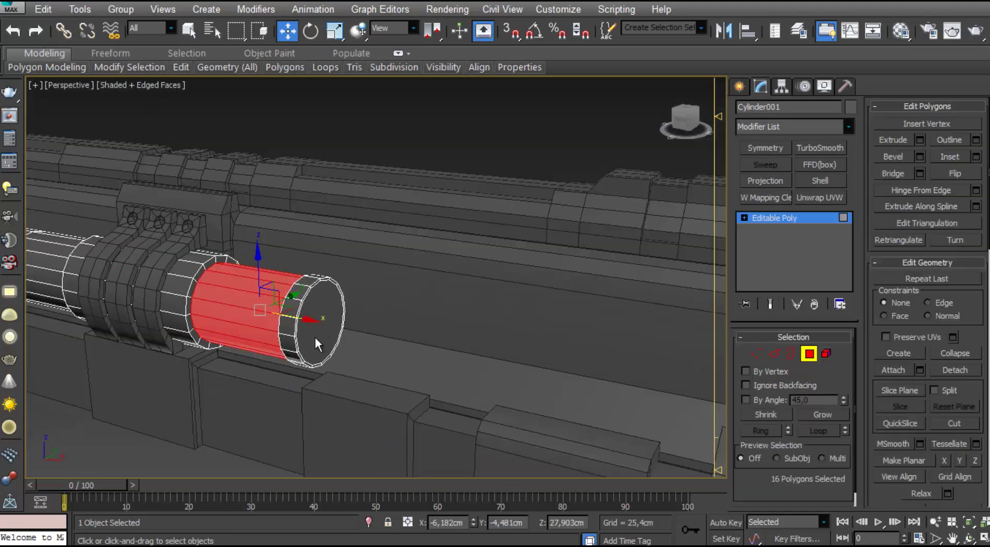
left_click_drag(315, 336, 456, 354, "shift")
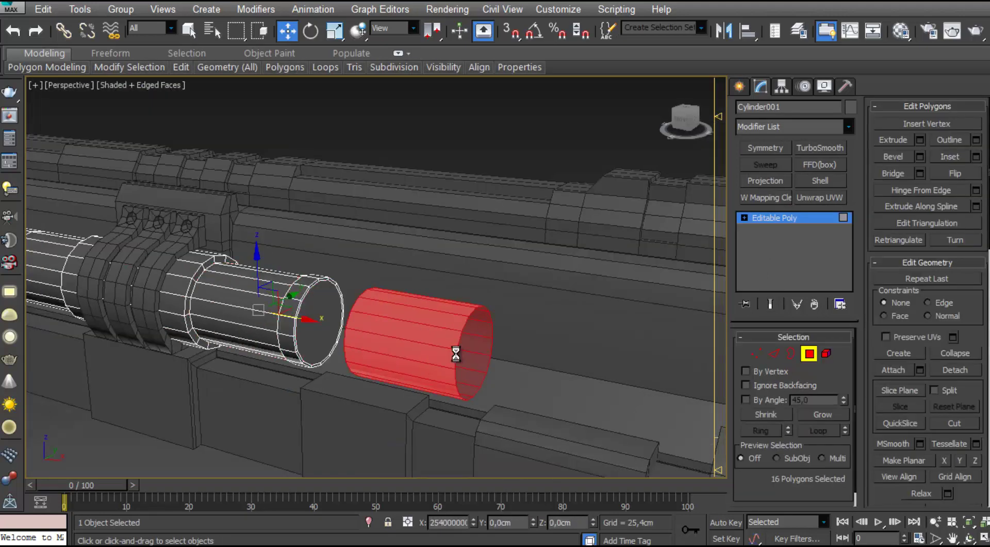
key("Return")
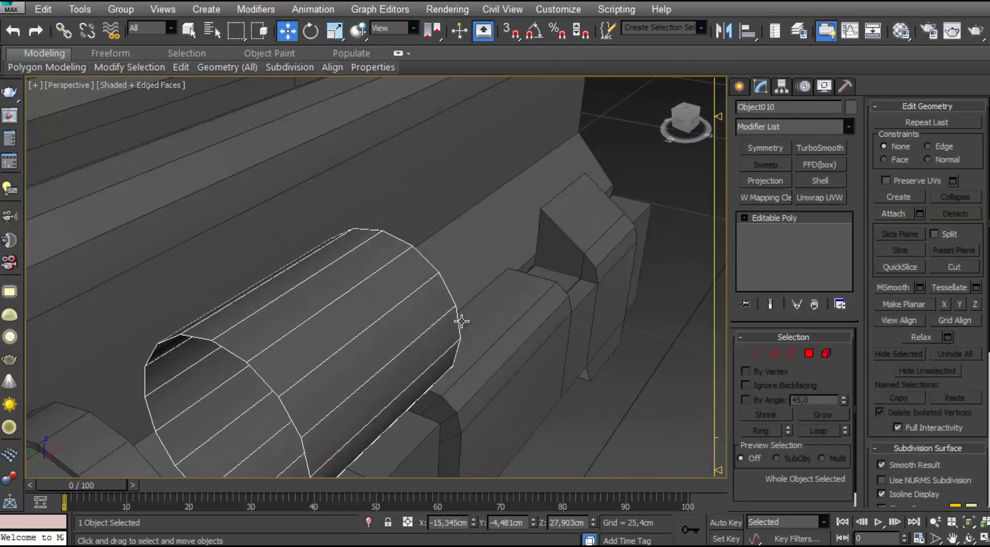
Center the copied cylinder's pivot on the object and scale the cylinder down
left_click(782, 86)
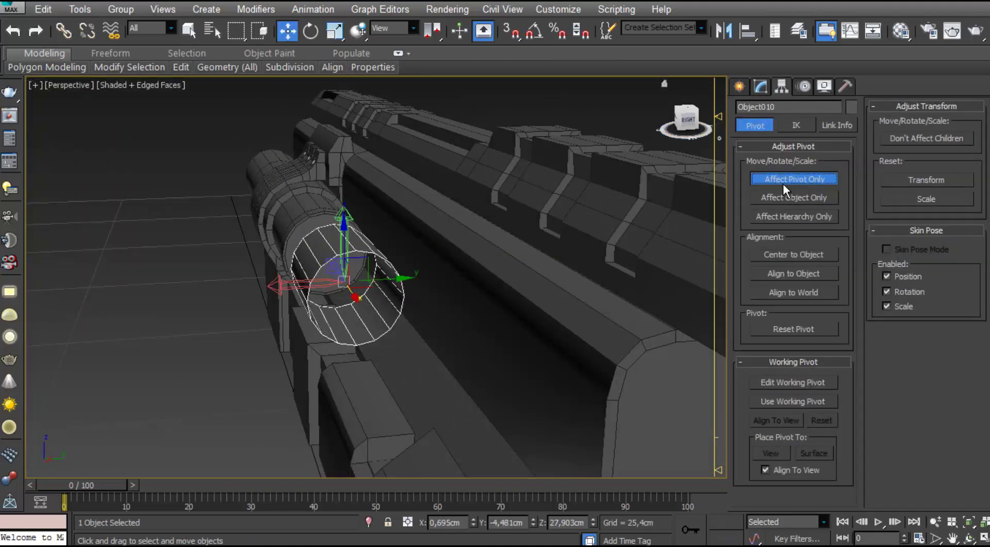
key("w")
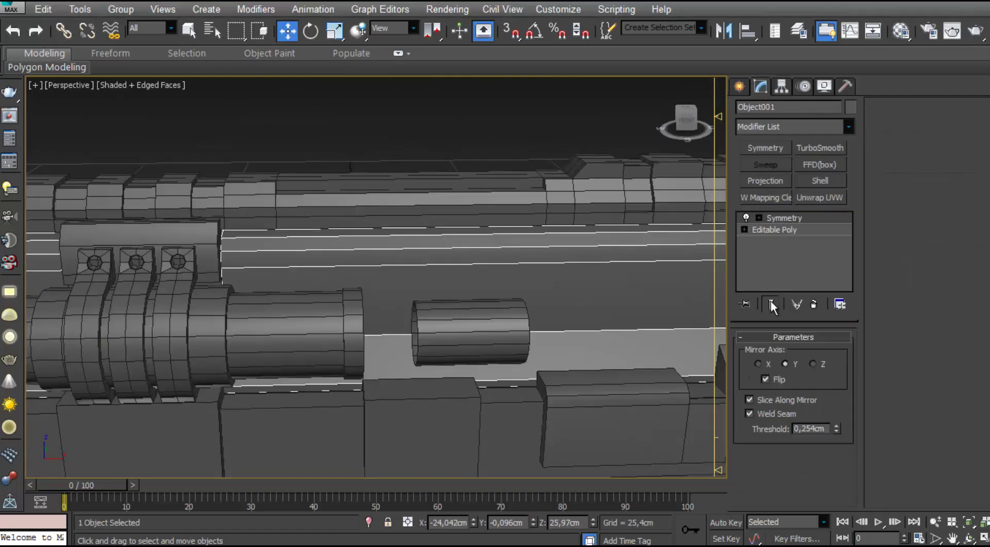
Chamfer the body's edge loop beside the tube's end by about 1.03 cm and connect another loop near the body's end with slide 69
left_click(774, 229)
left_click(774, 353)
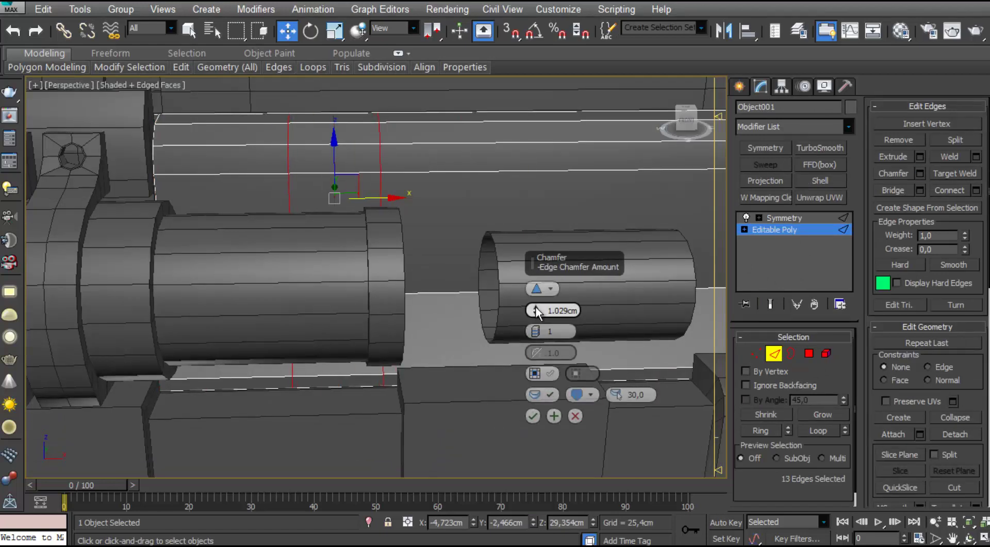
left_click(533, 413)
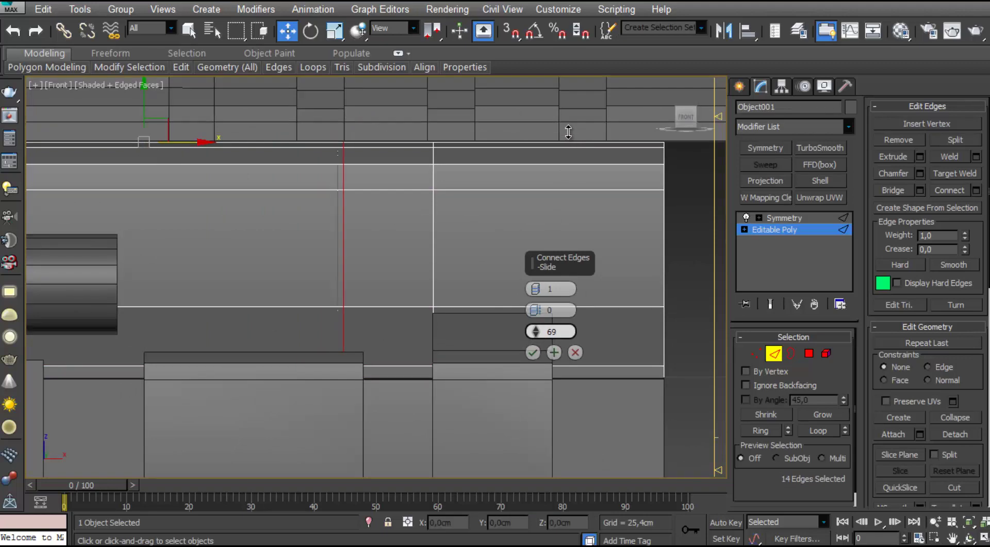
left_click(532, 353)
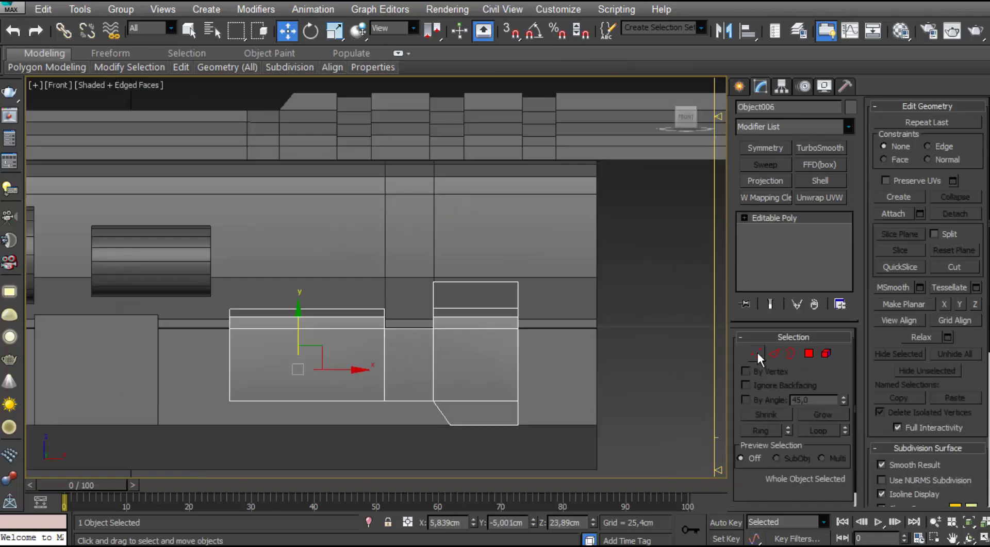
Shorten the side panel's raised block along X and line up the body's nearby vertex loop with its end
left_click(774, 354)
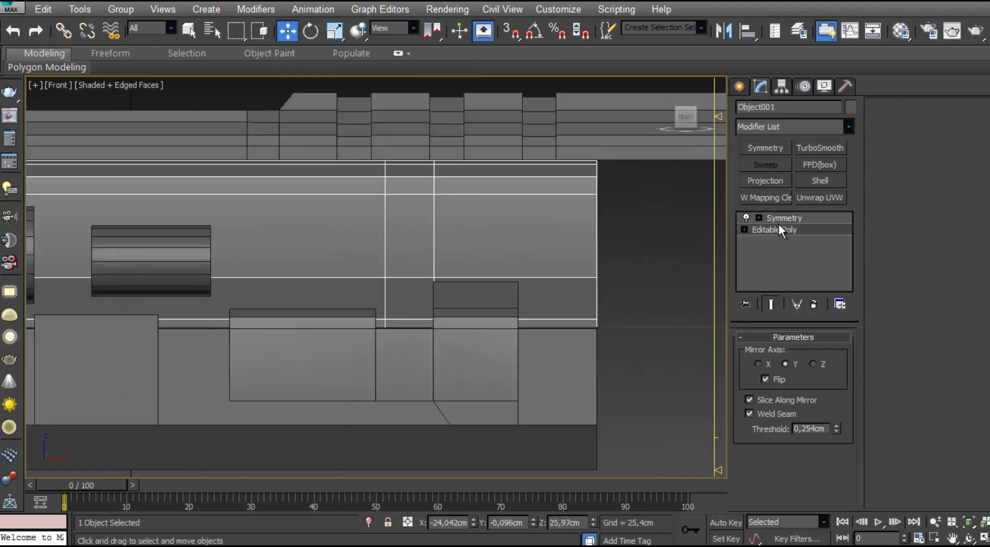
left_click(778, 230)
left_click(756, 353)
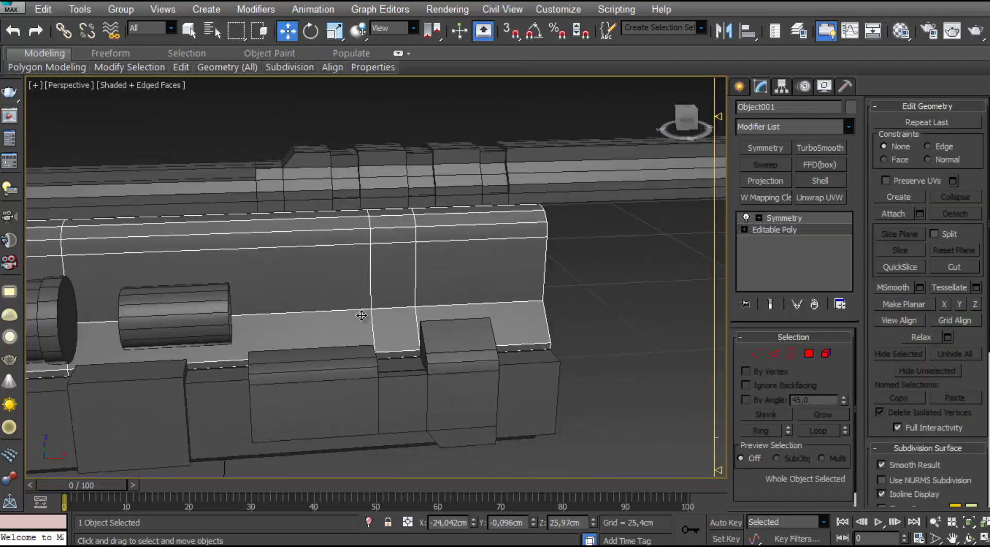
Delete the side and lower slanted polygons of the body's two narrow strips between the edge loops
scroll(401, 290, "up", 5)
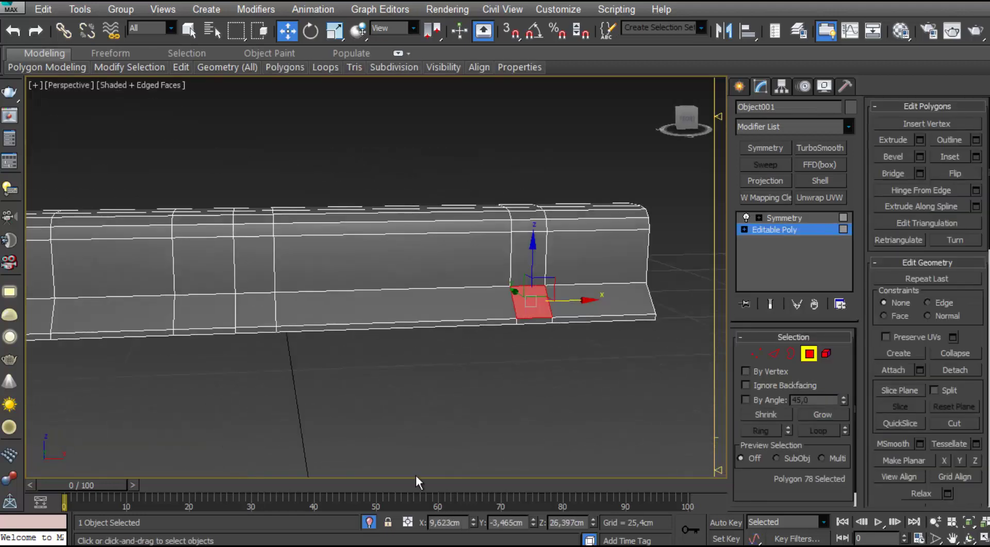
left_click(369, 522)
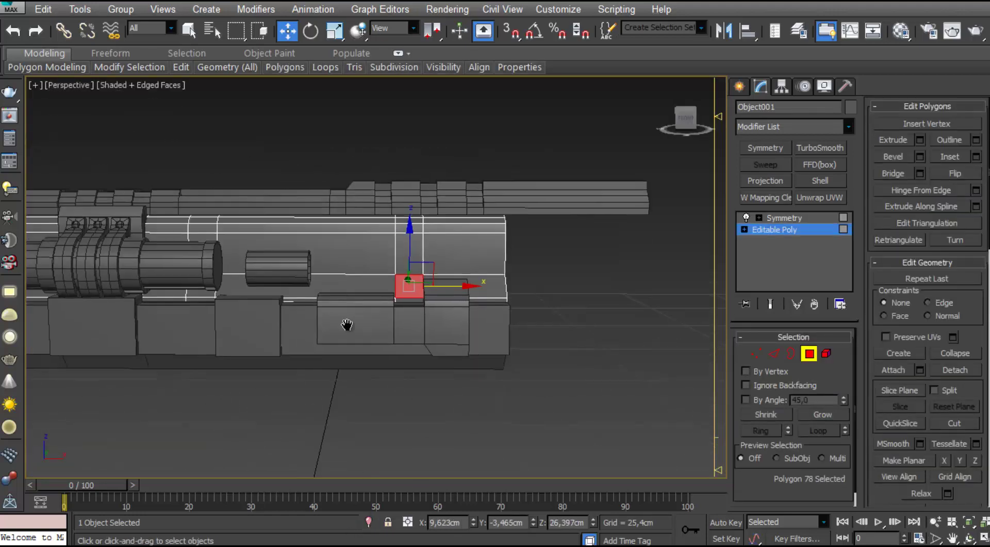
scroll(347, 325, "up", 3)
middle_click_drag(347, 325, 586, 307, "alt")
scroll(586, 307, "down", 3)
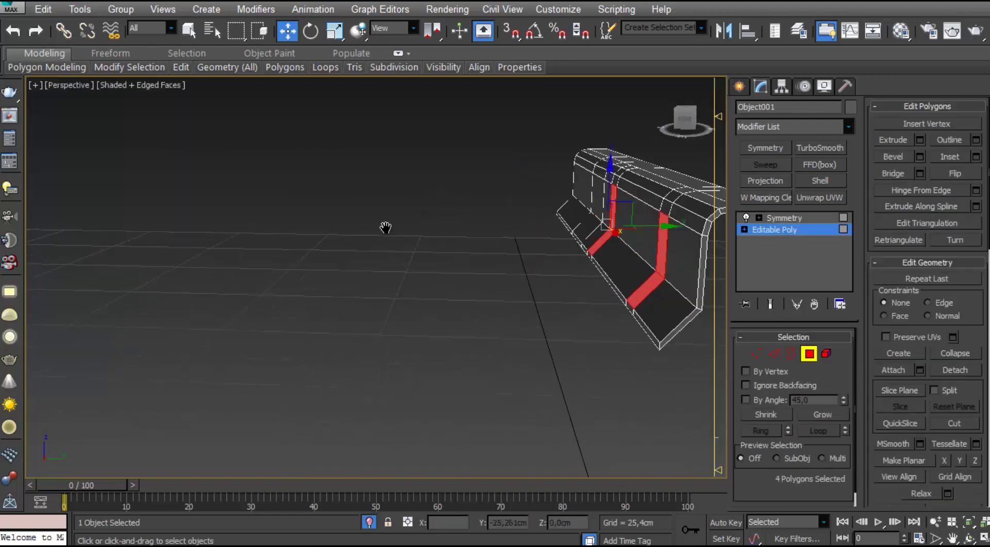
middle_click_drag(385, 227, 598, 266, "alt")
left_click(501, 238, "ctrl")
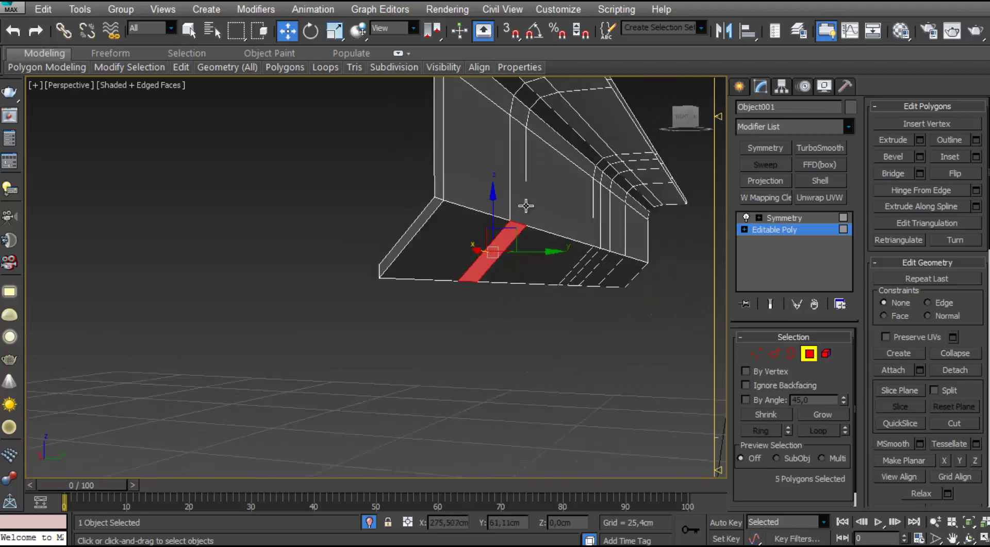
middle_click_drag(526, 205, 325, 272, "alt")
left_click(377, 243, "ctrl")
left_click(380, 288, "ctrl")
middle_click_drag(380, 292, 442, 329, "alt")
key("Delete")
Delete the thin bottom polygons left in the two strip gaps and bring the other objects back into view
left_click(500, 295)
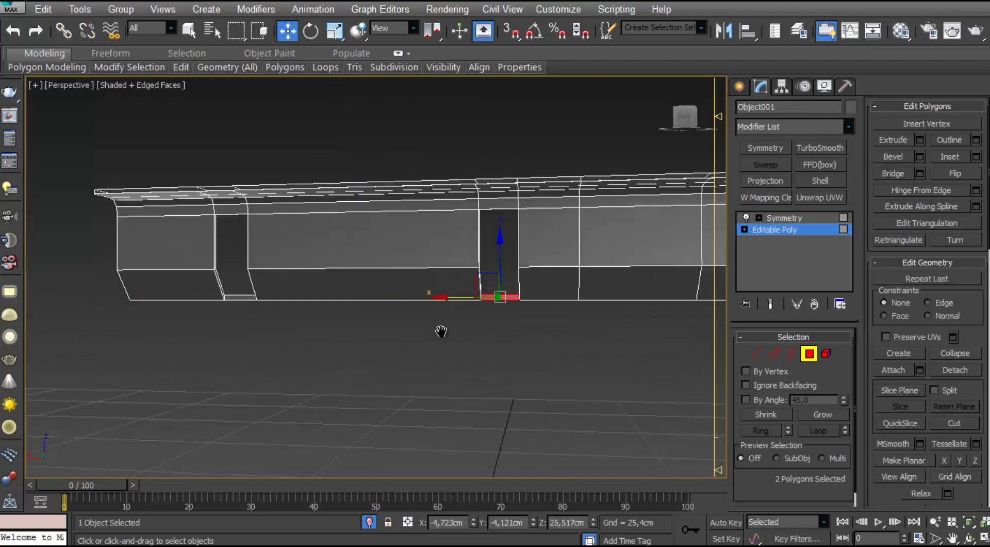
left_click(339, 309, "ctrl")
key("Delete")
middle_click_drag(339, 306, 416, 297, "alt")
key("alt+q")
scroll(417, 298, "up", 4)
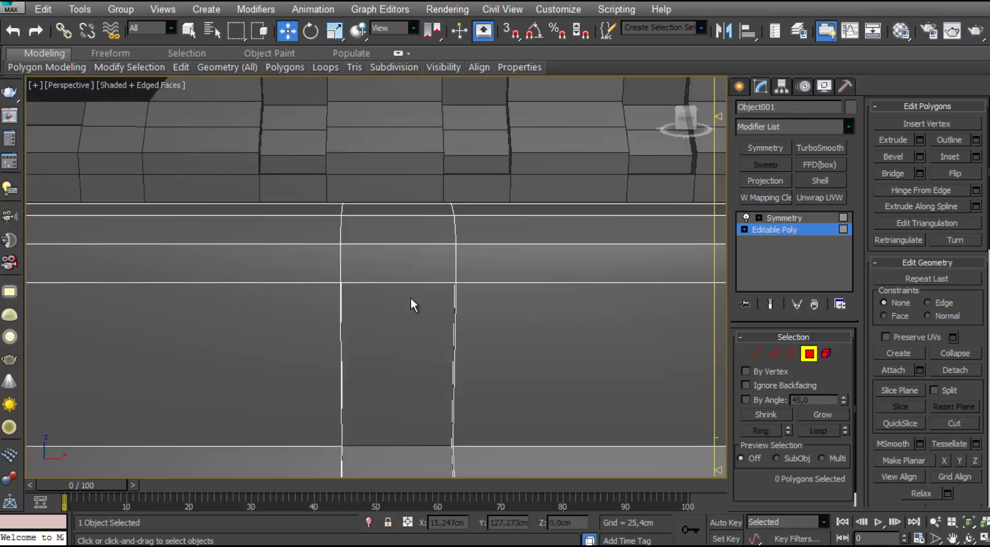
Connect the ring of edges above the body's two gaps with two segments spaced close to the gap sides
key("2")
scroll(475, 302, "down", 4)
scroll(546, 273, "up", 3)
left_click(976, 190)
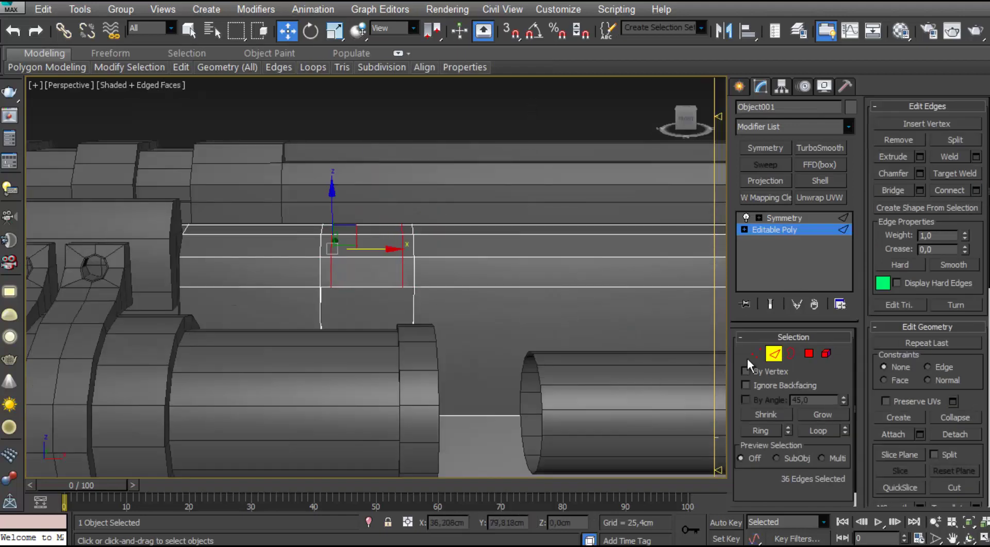
Raise the inner vertices at the upper borders of both gaps slightly along Z
key("f")
key("1")
scroll(410, 302, "up", 3)
left_click_drag(295, 369, 294, 368)
scroll(269, 360, "down", 4)
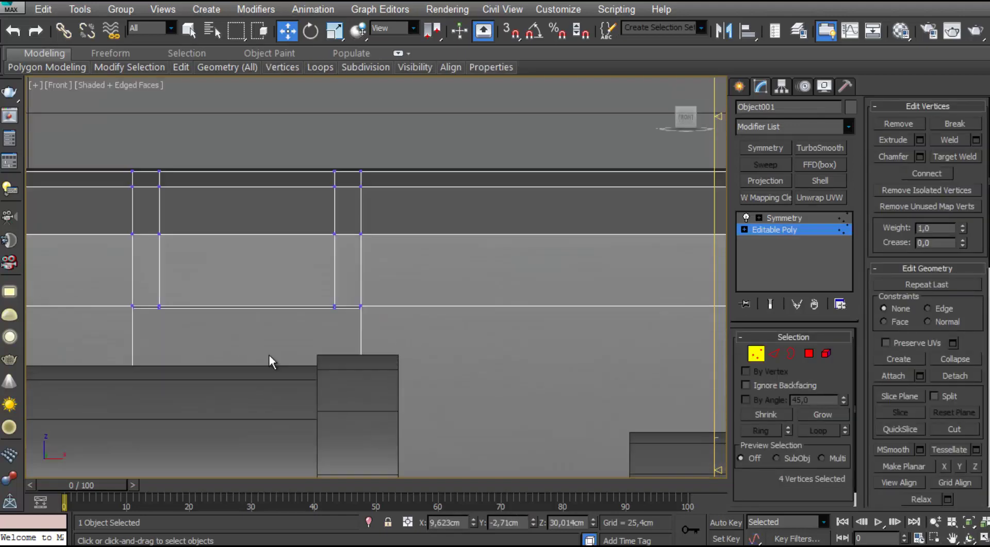
key("p")
key("z")
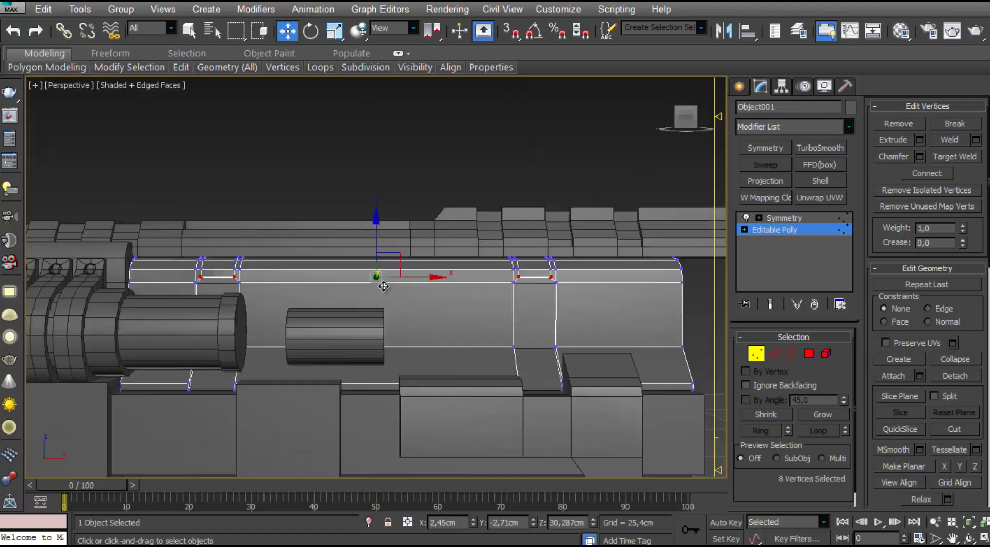
Try to shift the eight inner vertices above the gaps along Y
scroll(440, 380, "up", 3)
middle_click_drag(379, 309, 486, 300, "alt")
scroll(374, 311, "up", 4)
left_click_drag(527, 223, 519, 225)
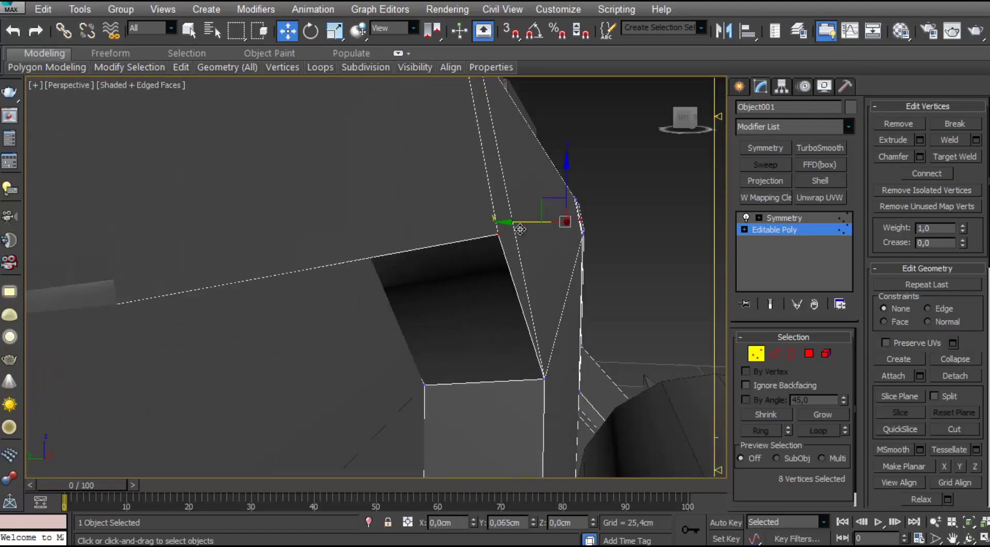
key("ctrl+z")
key("ctrl+z")
Nudge the inner vertices above the gaps to fit the body's curved upper surface
middle_click_drag(518, 225, 494, 279, "alt")
middle_click_drag(556, 186, 498, 264, "alt")
left_click_drag(645, 207, 646, 204)
scroll(302, 323, "down", 8)
key("1")
scroll(461, 269, "up", 5)
left_click(567, 278)
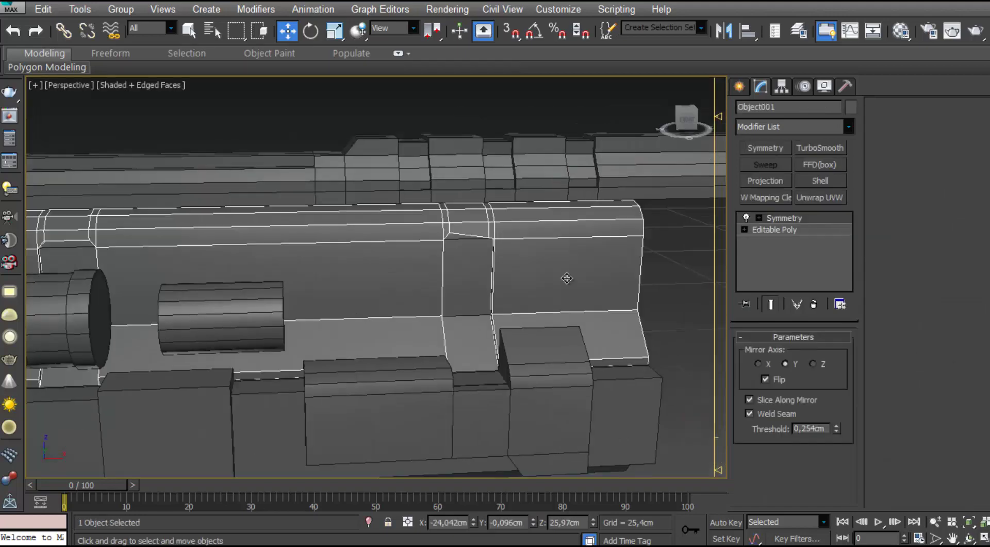
Examine the vertices and borders of the body's cut-out strips, both isolated and among the other objects
left_click(790, 233)
key("1")
scroll(509, 216, "up", 5)
key("alt+q")
middle_click_drag(509, 215, 495, 361, "alt")
scroll(356, 221, "up", 8)
scroll(412, 341, "down", 5)
left_click(402, 443)
left_click(368, 522)
scroll(389, 345, "up", 3)
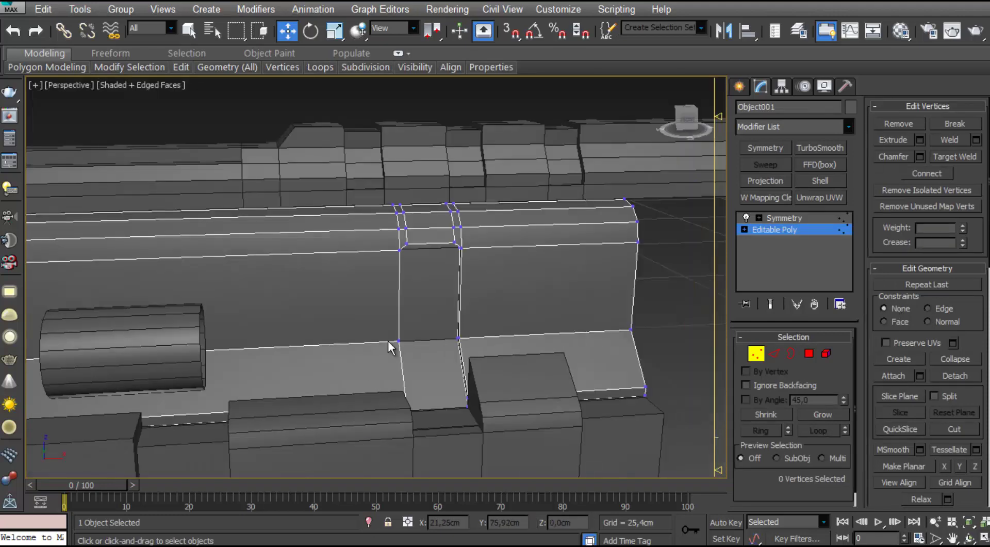
scroll(389, 345, "down", 3)
middle_click_drag(389, 345, 444, 383, "alt")
scroll(444, 383, "up", 7)
left_click(755, 354)
Create an AutoGrid box on the ledge between the side panel's raised blocks and convert it to an editable poly
left_click(740, 86)
scroll(400, 318, "down", 4)
middle_click_drag(400, 318, 334, 262, "alt")
left_click(380, 268)
scroll(334, 262, "up", 5)
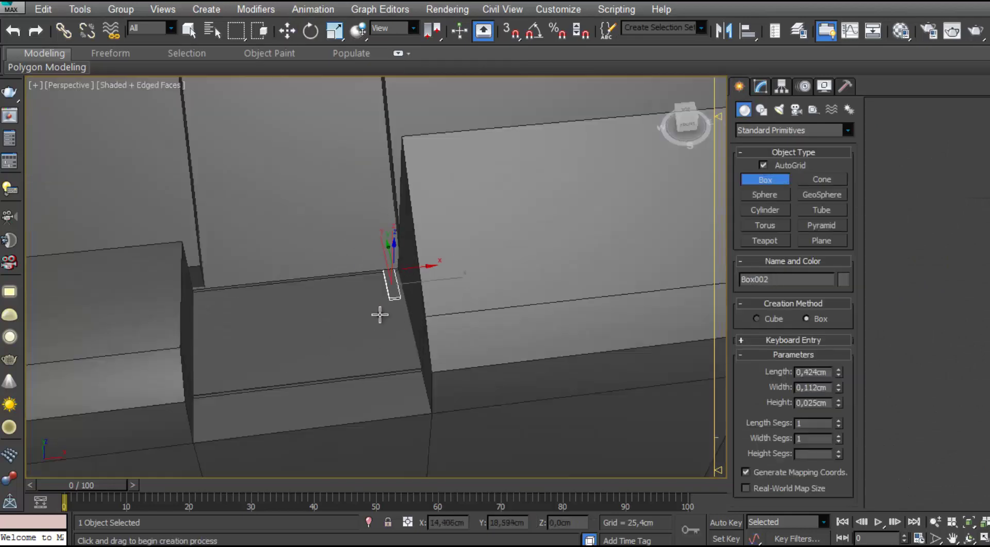
left_click(204, 265)
middle_click_drag(204, 266, 252, 222, "alt")
right_click(273, 220)
left_click(454, 372)
Extrude the new box's top polygon upward to add a second section
key("4")
middle_click_drag(258, 312, 351, 268, "alt")
left_click(312, 298)
left_click(384, 193)
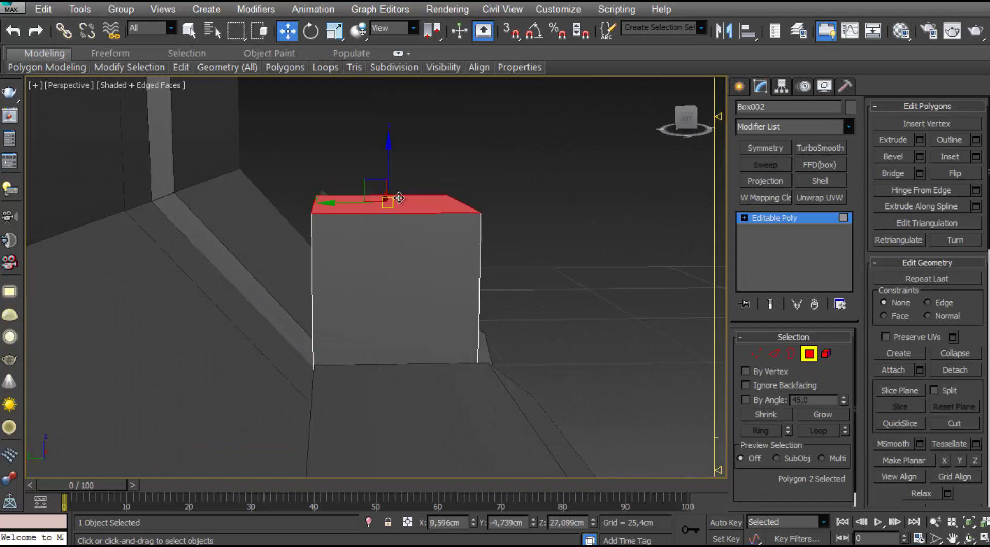
key("shift+e")
middle_click_drag(396, 196, 425, 314)
scroll(424, 314, "down", 5)
left_click_drag(535, 311, 534, 308)
left_click_drag(408, 137, 407, 293)
scroll(362, 380, "up", 5)
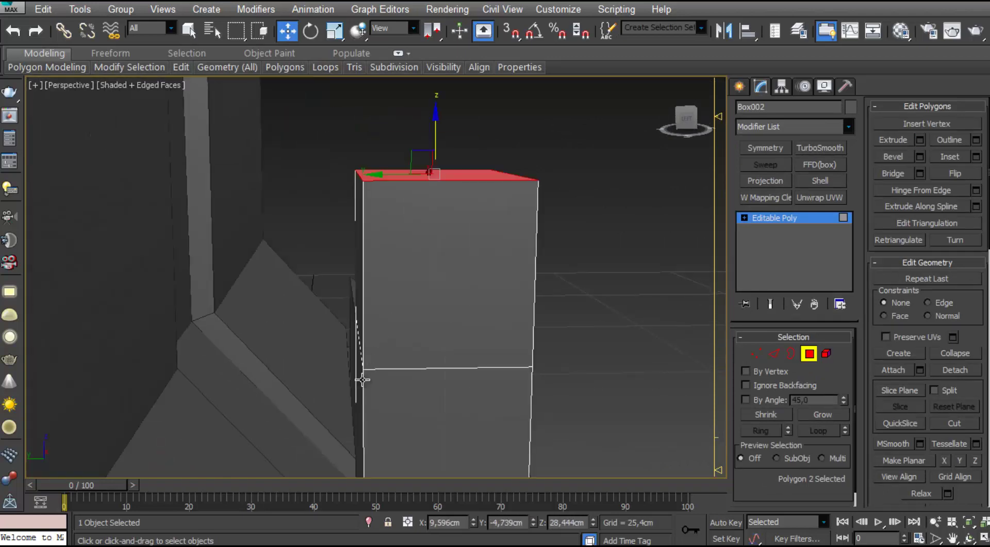
Move the inner side polygon of the box's upper section along Y toward the body
left_click_drag(301, 258, 157, 259)
middle_click_drag(229, 241, 232, 260, "alt")
left_click_drag(185, 175, 185, 158)
scroll(254, 267, "down", 5)
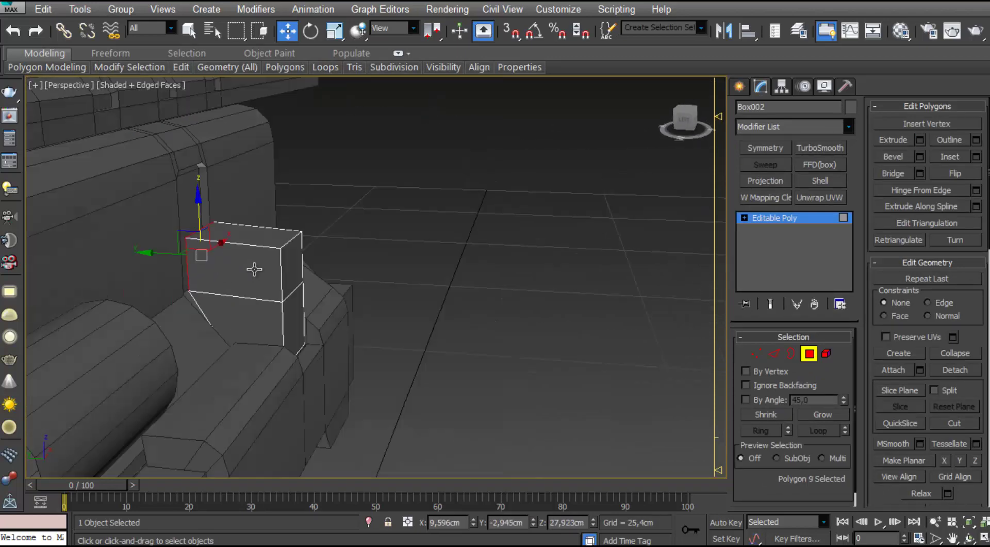
scroll(186, 291, "up", 5)
middle_click_drag(255, 268, 296, 330, "alt")
key("4")
scroll(296, 330, "down", 5)
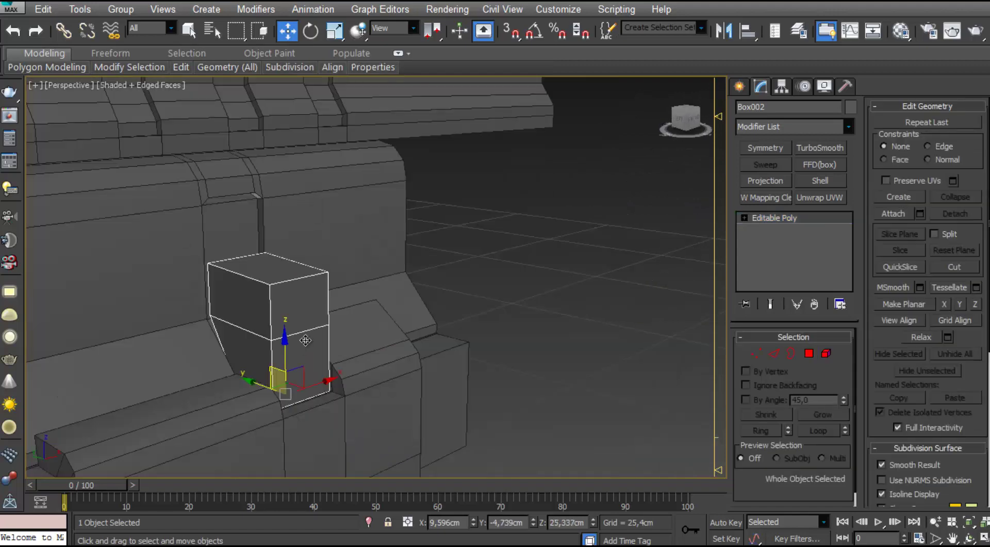
key("Delete")
left_click(305, 340)
scroll(305, 340, "up", 5)
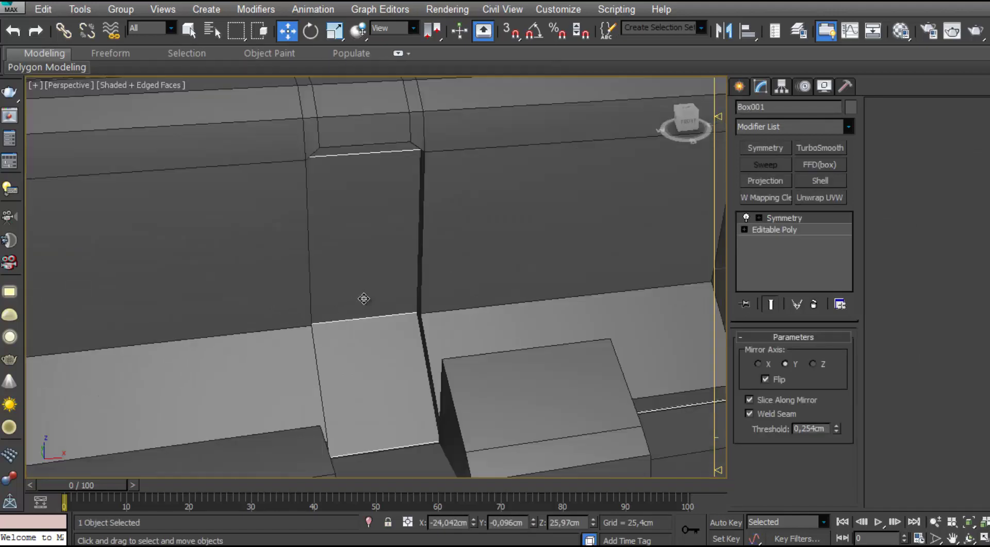
Isolate the new box together with the body and show them in the left view
left_click(520, 392)
middle_click_drag(521, 392, 287, 238, "alt")
left_click(349, 140, "ctrl")
key("alt+q")
key("f")
key("z")
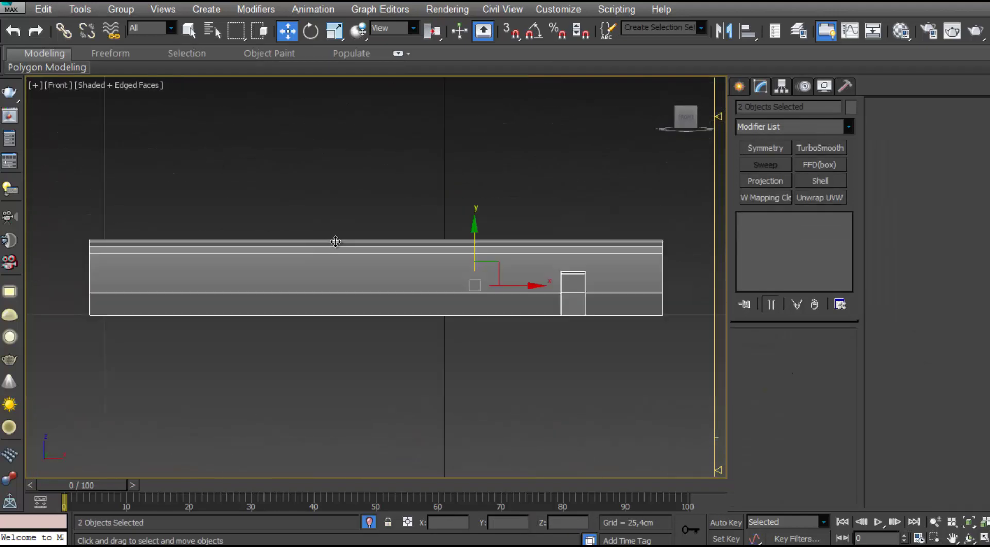
key("l")
key("z")
scroll(601, 339, "up", 2)
middle_click_drag(601, 338, 458, 276)
Move the box's eight upper vertices against the body's side wall and lower its top row
left_click(425, 385)
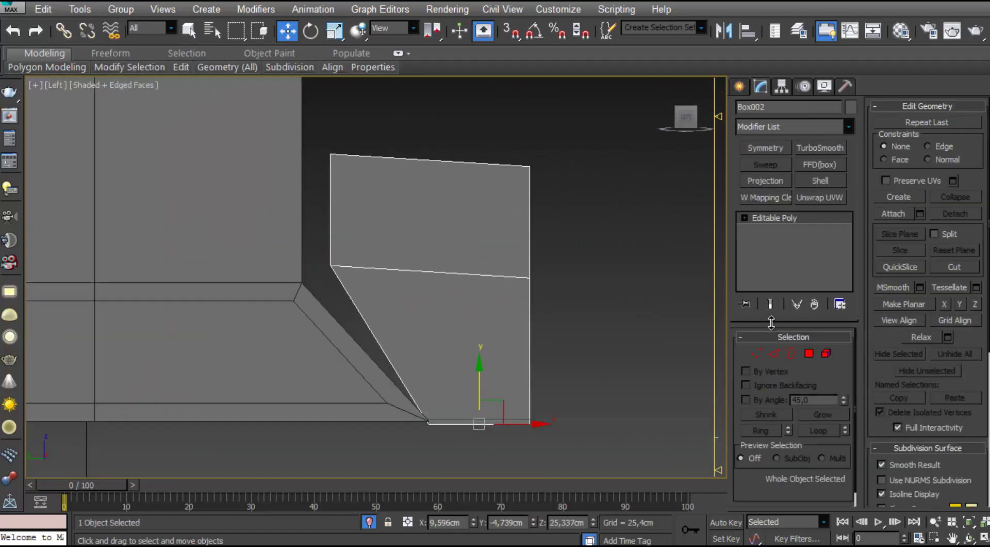
key("1")
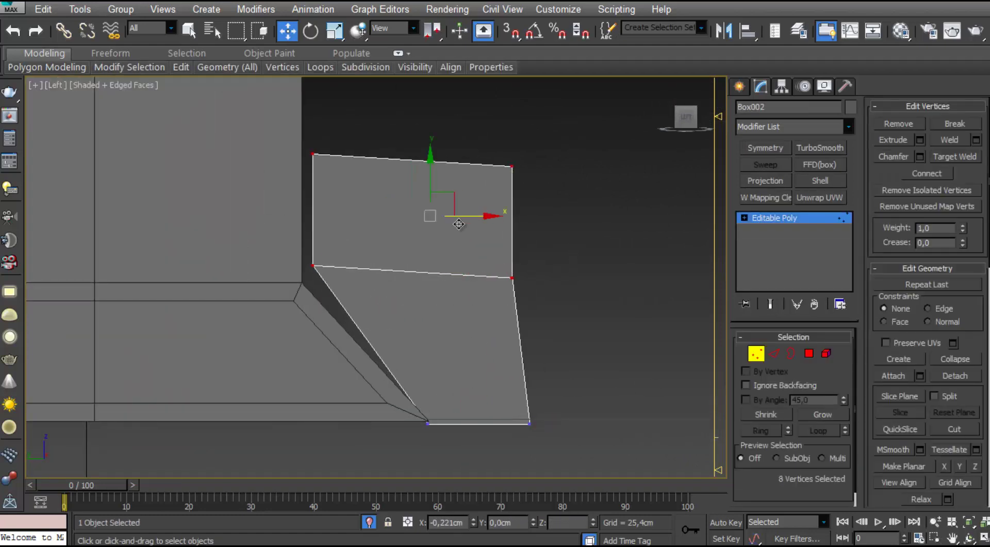
left_click_drag(459, 224, 448, 224)
scroll(338, 238, "up", 2)
left_click_drag(451, 151, 451, 184)
scroll(537, 256, "down", 2)
Flatten the box's middle row of vertices and level it with the body's inner corner
left_click_drag(624, 271, 358, 335)
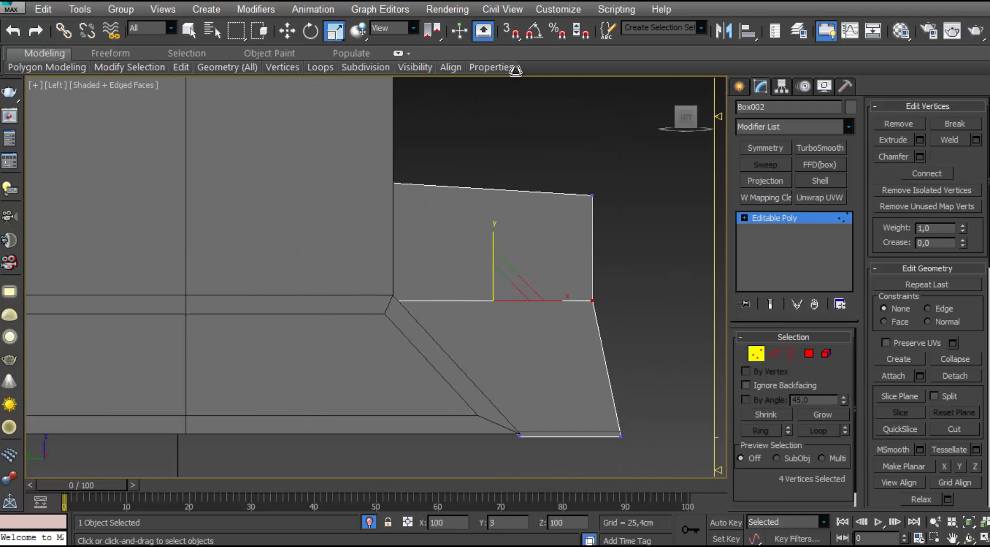
left_click_drag(516, 70, 449, 11)
key("w")
scroll(454, 291, "up", 2)
left_click_drag(532, 262, 532, 252)
scroll(534, 258, "down", 1)
Set the snap options and snap the box's four bottom vertices to the height of the body's lower corner
middle_click_drag(639, 392, 478, 335)
scroll(400, 398, "up", 3)
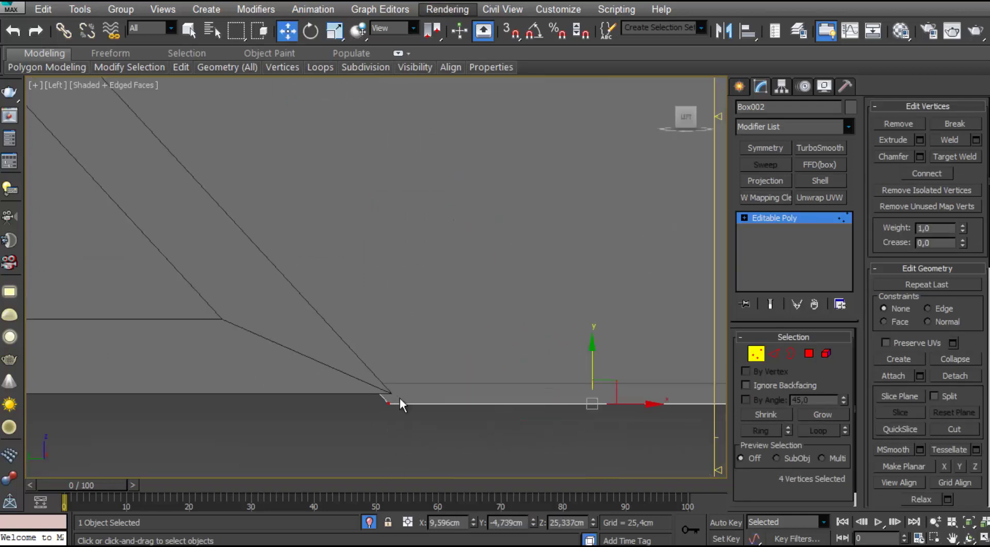
right_click(511, 31)
left_click(609, 175)
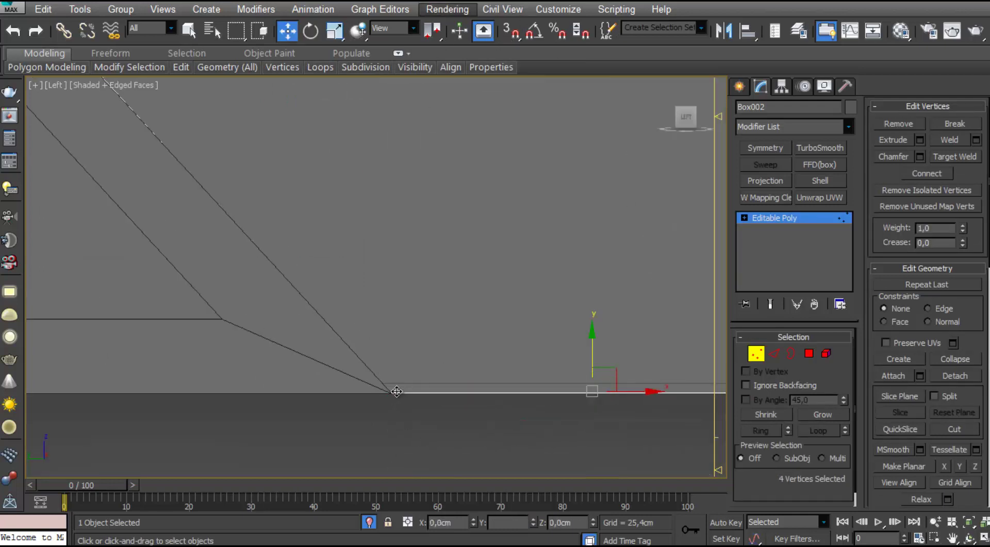
left_click_drag(396, 388, 396, 350)
Try to shift the box's bottom vertices further along the body's slanted lower edge
scroll(314, 358, "down", 3)
scroll(309, 330, "up", 1)
mouse_move(470, 361)
left_mouse_down()
mouse_move(471, 321)
mouse_move(471, 374)
left_mouse_up()
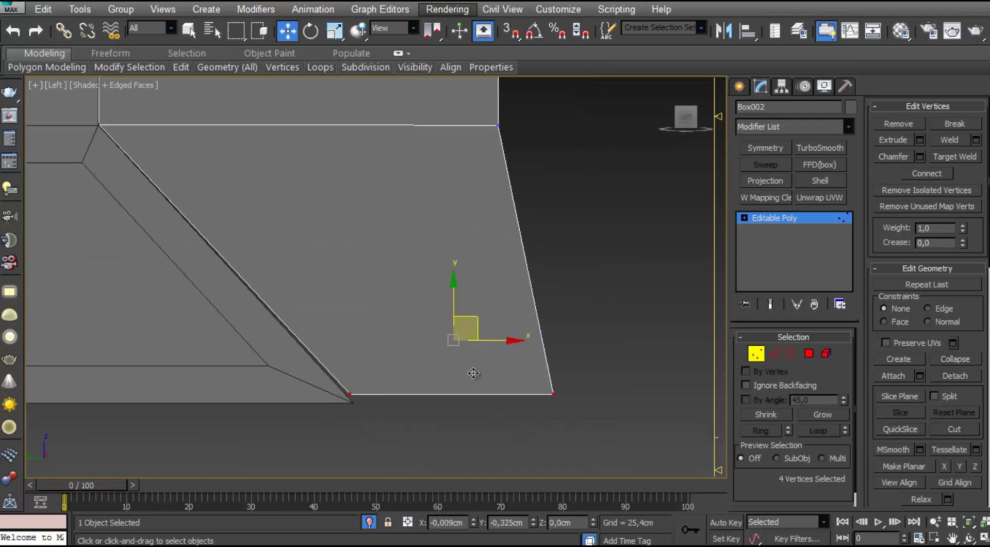
scroll(344, 396, "up", 4)
left_click_drag(349, 370, 373, 394)
key("ctrl+z")
key("ctrl+z")
key("ctrl+z")
Make the box's top polygon planar in Z and its outer side planar in Y
middle_click_drag(569, 386, 364, 317)
middle_click_drag(132, 335, 316, 380)
key("p")
scroll(353, 351, "down", 4)
key("1")
scroll(312, 376, "up", 2)
key("4")
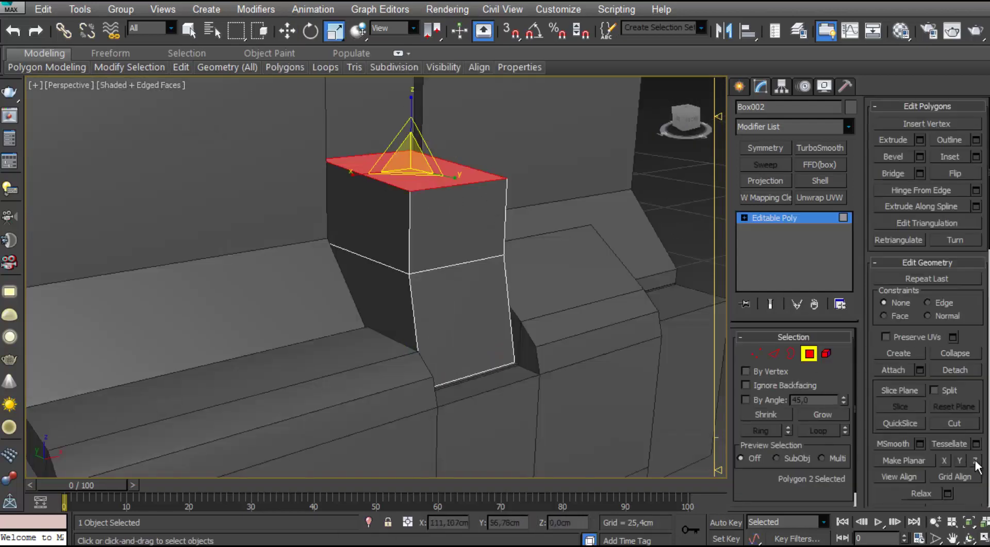
left_click(975, 462)
mouse_move(431, 227)
middle_mouse_down("alt")
mouse_move(471, 226)
mouse_move(442, 238)
middle_mouse_up("alt")
left_click(445, 241)
left_click(449, 308, "ctrl")
left_click(959, 461)
Move the box's top outer edge along Y toward the body so the upper section slopes
scroll(443, 288, "up", 2)
middle_click_drag(443, 289, 473, 382)
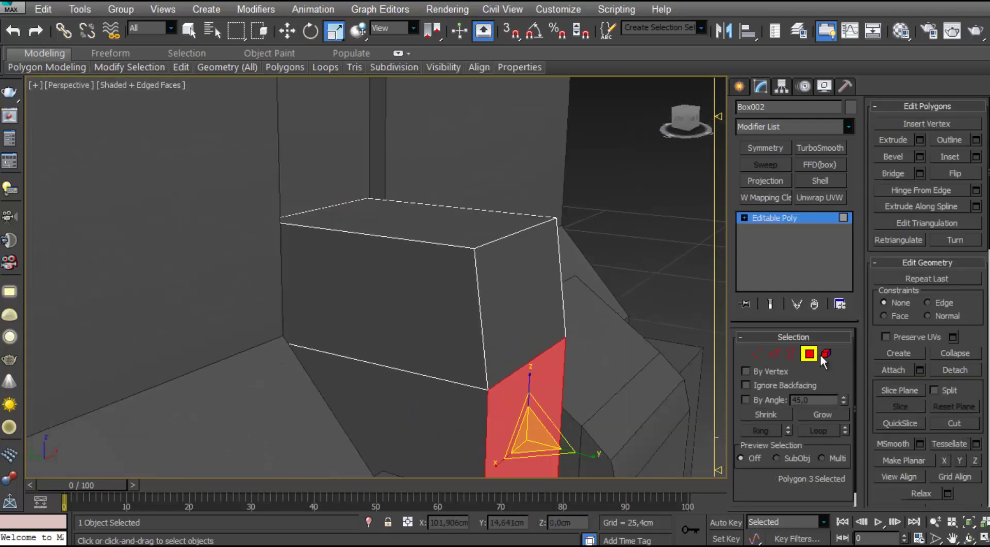
left_click(774, 354)
left_click(521, 229)
key("w")
left_click_drag(486, 228, 310, 227)
Move the box's lower outer polygon along Y toward the body to make the piece thinner
left_click(809, 354)
left_click_drag(486, 429, 397, 402)
middle_click_drag(389, 402, 424, 349, "alt")
scroll(299, 298, "down", 2)
scroll(424, 349, "up", 4)
Raise the box's four top vertices toward the upper edge of the body's gap
key("1")
left_click_drag(570, 279, 441, 363)
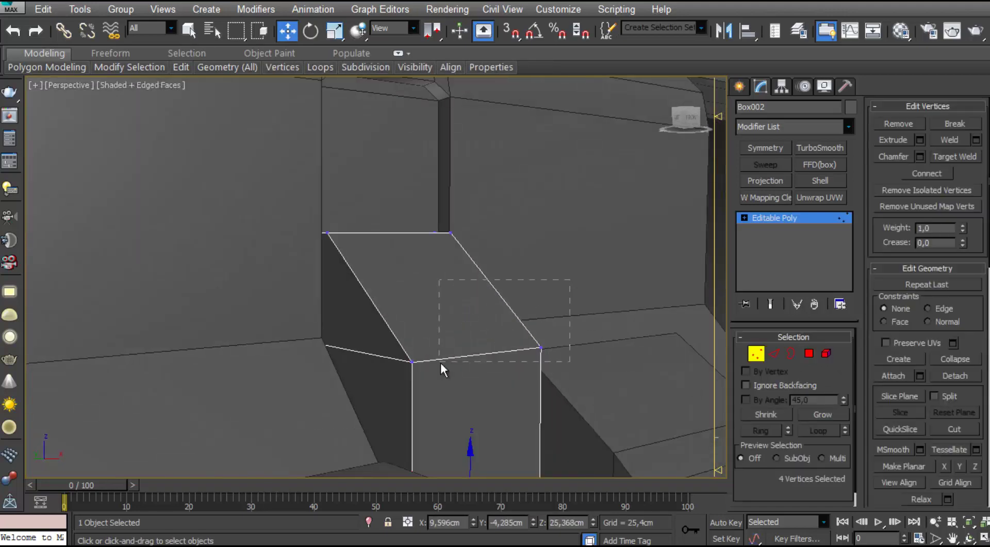
left_click_drag(378, 64, 378, 63)
scroll(381, 155, "down", 3)
middle_click_drag(384, 222, 450, 251, "alt")
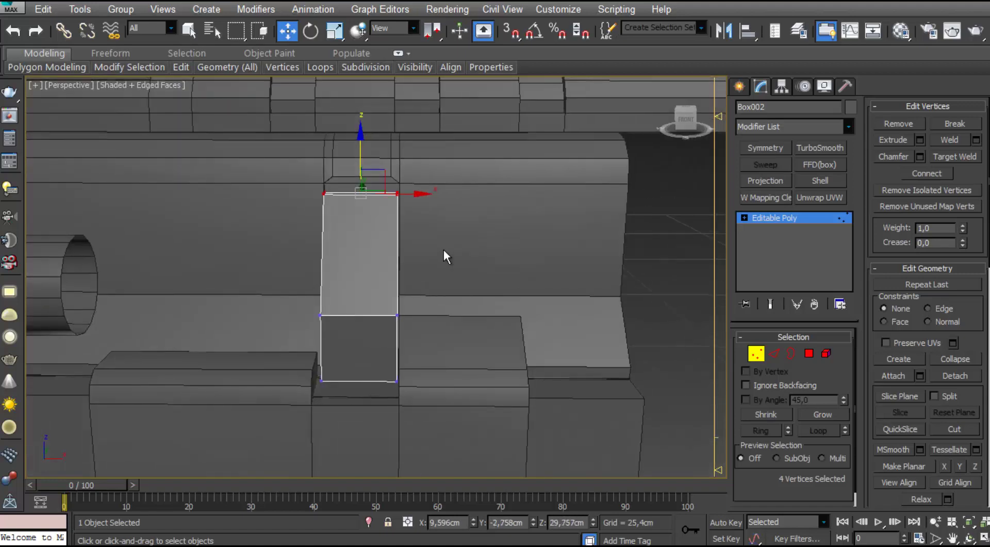
Select the sloped connector's lower vertices and isolate the connector together with the body
middle_click_drag(341, 248, 464, 281, "alt")
left_click_drag(467, 286, 400, 337)
scroll(412, 325, "down", 3)
middle_click_drag(449, 322, 453, 352, "alt")
scroll(407, 337, "up", 5)
key("alt+q")
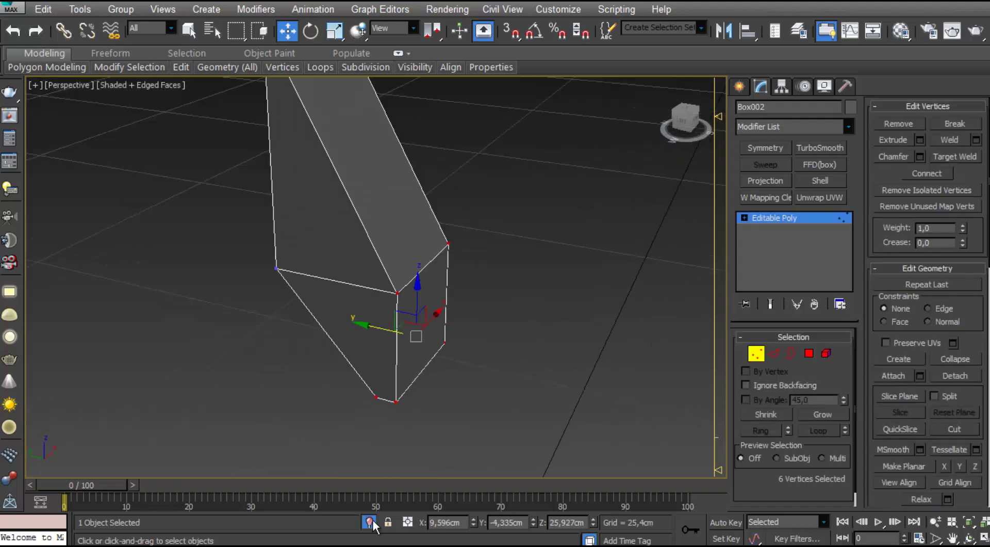
left_click(369, 522)
left_click(754, 354)
left_click(567, 310, "ctrl")
key("alt+q")
Select the connector's lower outer vertices, move them slightly along Y, and bring back the full model
middle_click_drag(444, 309, 500, 281, "alt")
scroll(500, 280, "up", 3)
left_click(457, 269)
left_click(756, 353)
left_click_drag(540, 192, 465, 367)
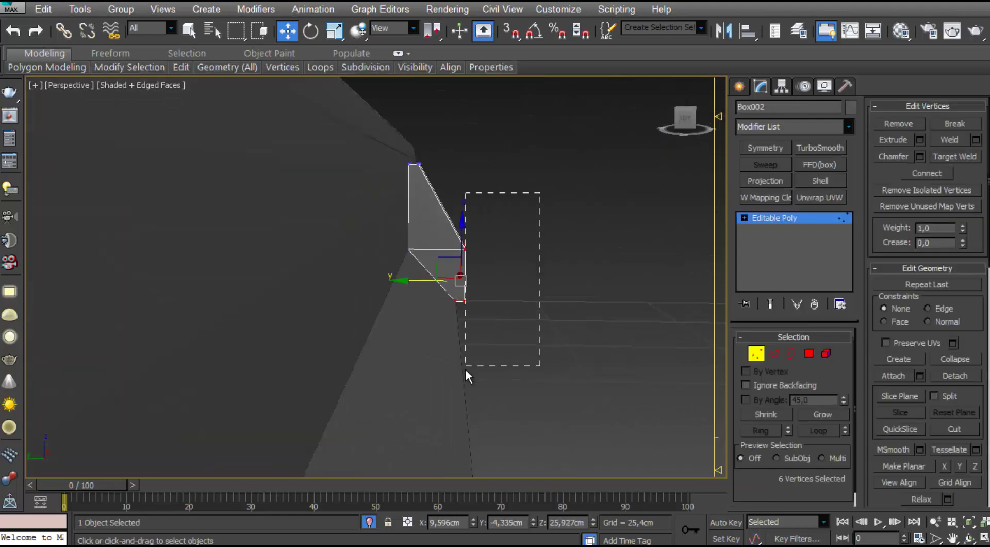
left_click_drag(436, 274, 438, 274)
middle_click_drag(477, 237, 452, 287, "alt")
key("alt+q")
key("1")
scroll(420, 301, "down", 3)
Move the short tube along X up to the sloped connector and isolate it with the connector and body
left_click(155, 361)
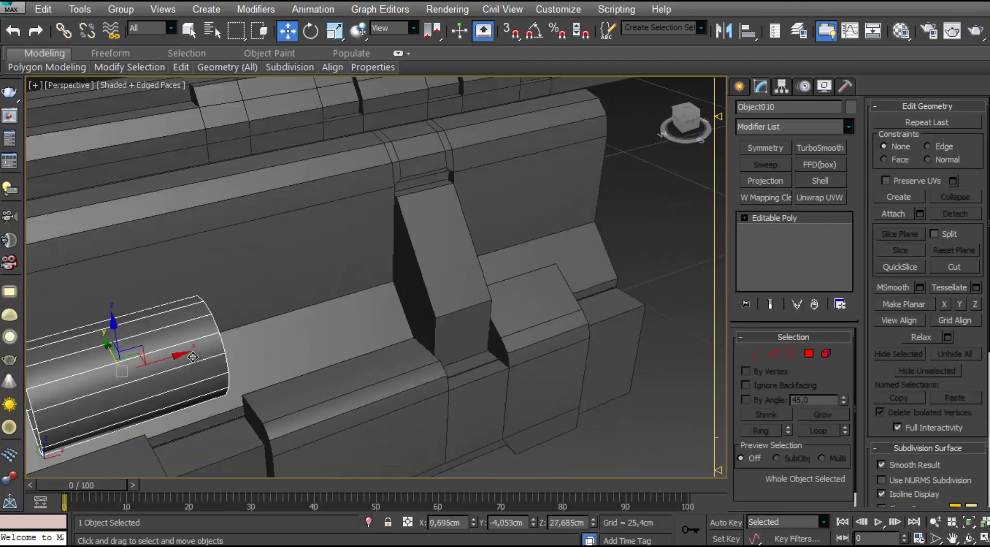
left_click_drag(144, 336, 366, 271)
middle_click_drag(365, 271, 364, 296, "alt")
left_click(424, 308, "ctrl")
key("alt+q")
left_click(369, 522)
left_click(267, 374, "ctrl")
key("alt+q")
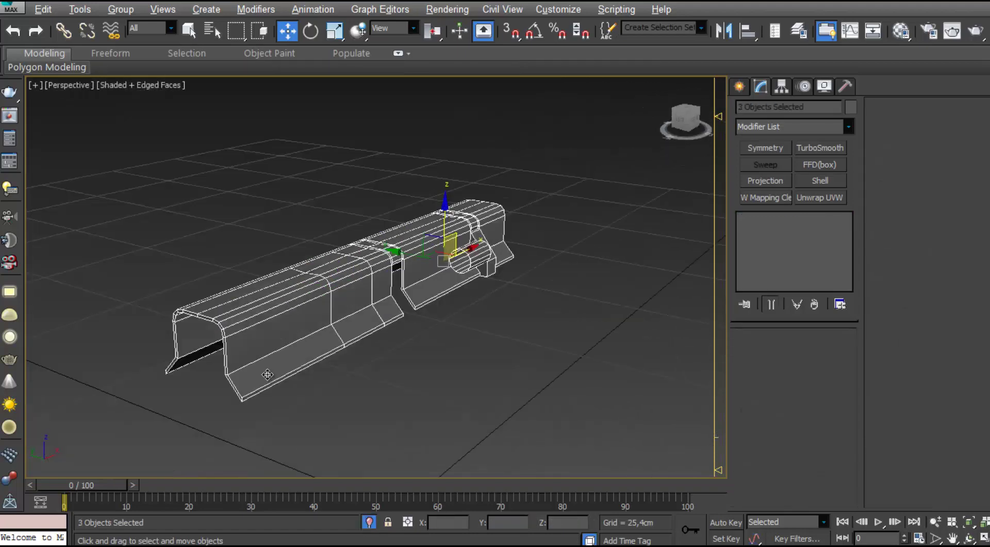
In the Left view, reposition the short tube against the connector's sloped profile
key("f")
key("l")
left_click(372, 184)
left_click_drag(359, 172, 358, 193)
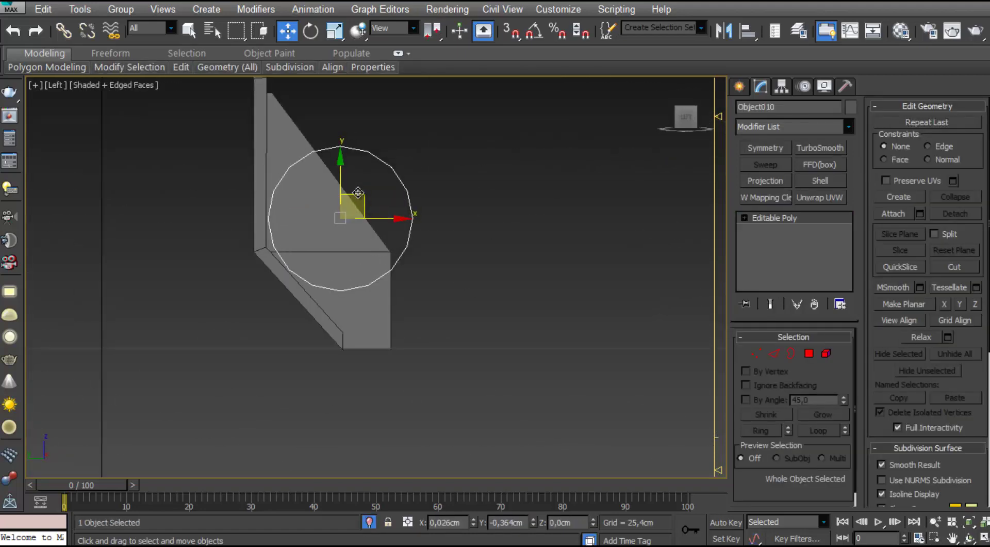
scroll(358, 193, "up", 2)
key("p")
middle_click_drag(358, 194, 428, 248, "alt")
Move the tube's open border along X away from the connector to lengthen it, and end the isolation
left_click(791, 353)
left_click_drag(329, 263, 273, 262)
scroll(273, 262, "down", 4)
middle_click_drag(270, 263, 240, 275, "alt")
scroll(227, 281, "up", 3)
key("2")
middle_click_drag(86, 345, 206, 294, "alt")
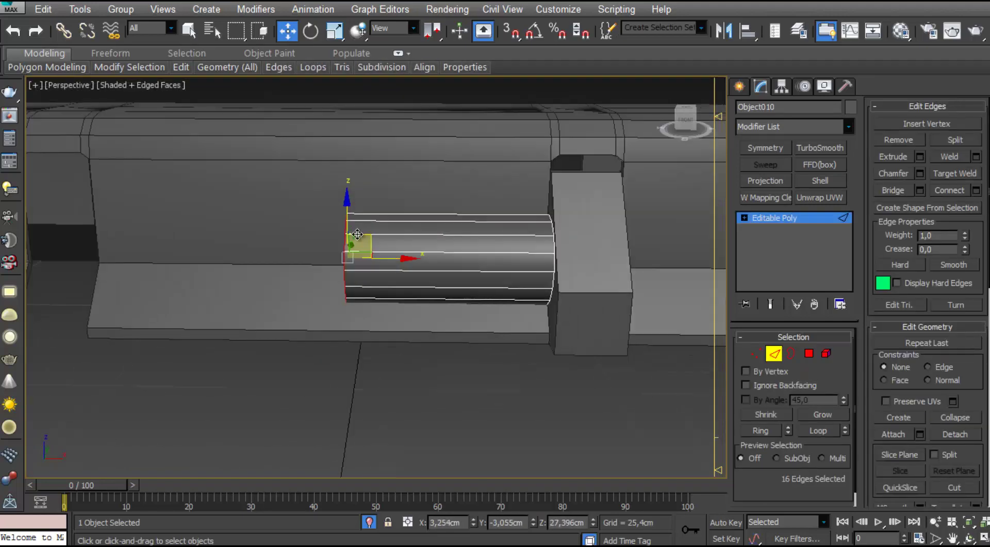
left_click_drag(363, 259, 361, 259)
scroll(361, 261, "down", 3)
middle_click_drag(361, 261, 425, 333, "alt")
key("alt+q")
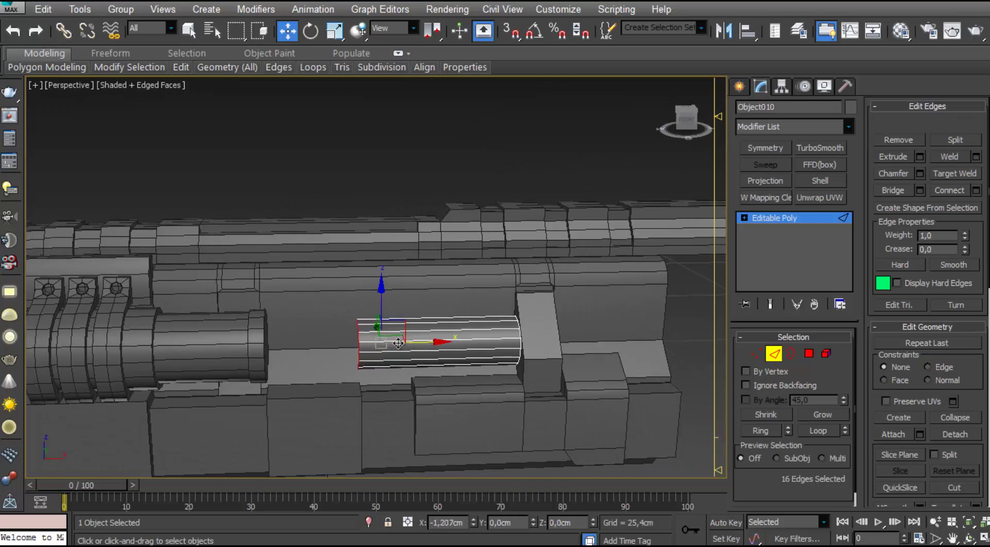
Connect the tube's long edges with slide 90 near the connector and extrude the resulting polygon ring by 0,1 cm
scroll(480, 341, "up", 5)
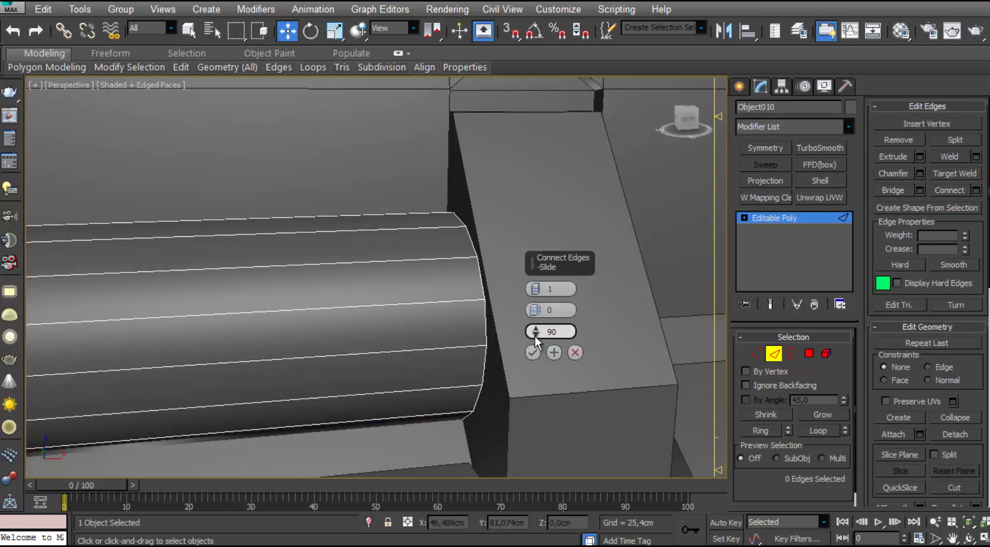
left_click(533, 352)
left_click(469, 346)
key("alt+r")
scroll(376, 342, "down", 3)
middle_click_drag(377, 342, 438, 338, "alt")
scroll(438, 337, "up", 4)
left_click(808, 353, "ctrl")
left_click(920, 140)
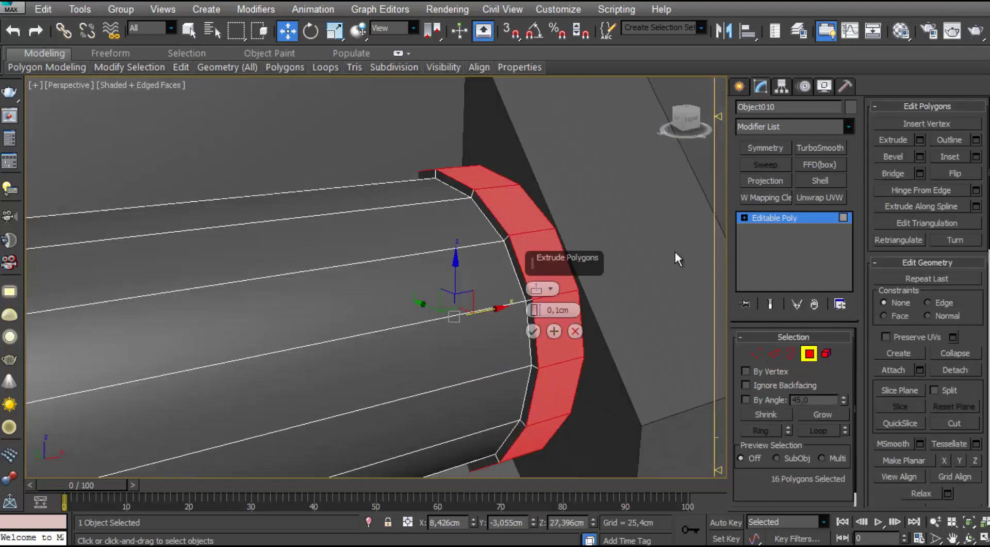
left_click(533, 331)
Cap the open border at the tube's free end
scroll(301, 342, "down", 4)
middle_click_drag(301, 343, 340, 319, "alt")
left_click(792, 353)
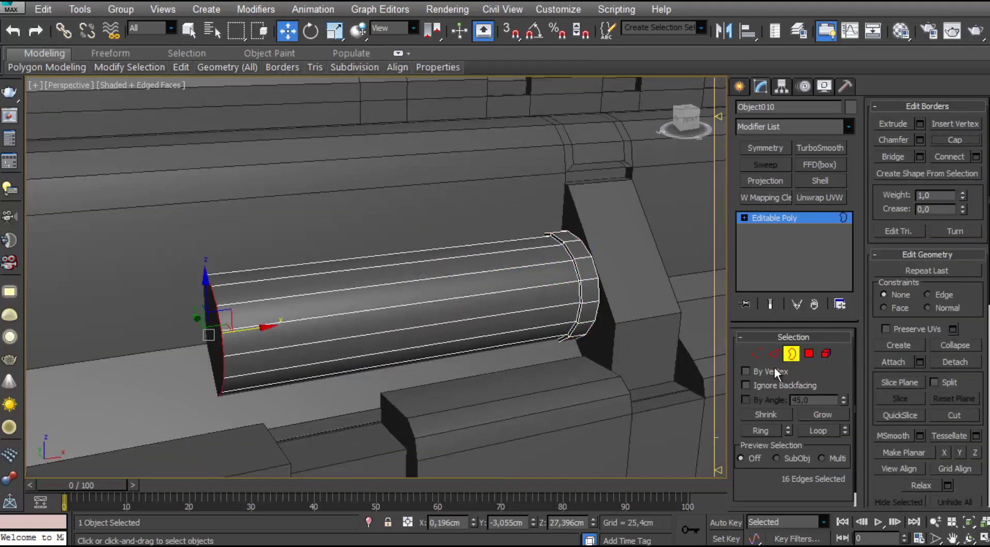
left_click(774, 353)
Connect the body's vertical wall edges between the two cut-outs with one sliding horizontal edge beside the tube
scroll(361, 330, "down", 3)
left_click(774, 353)
left_click(228, 394)
left_click(774, 230)
left_click(774, 353)
middle_click_drag(238, 377, 276, 355, "alt")
left_click(225, 457)
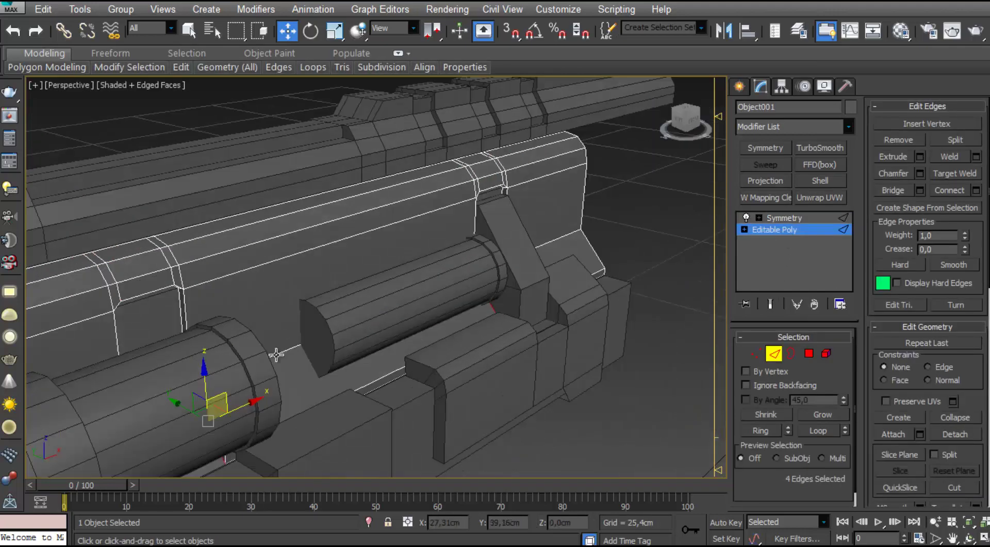
left_click(184, 319)
key("alt+r")
middle_click_drag(184, 319, 244, 339, "alt")
middle_click_drag(464, 310, 412, 289, "alt")
scroll(440, 307, "up", 3)
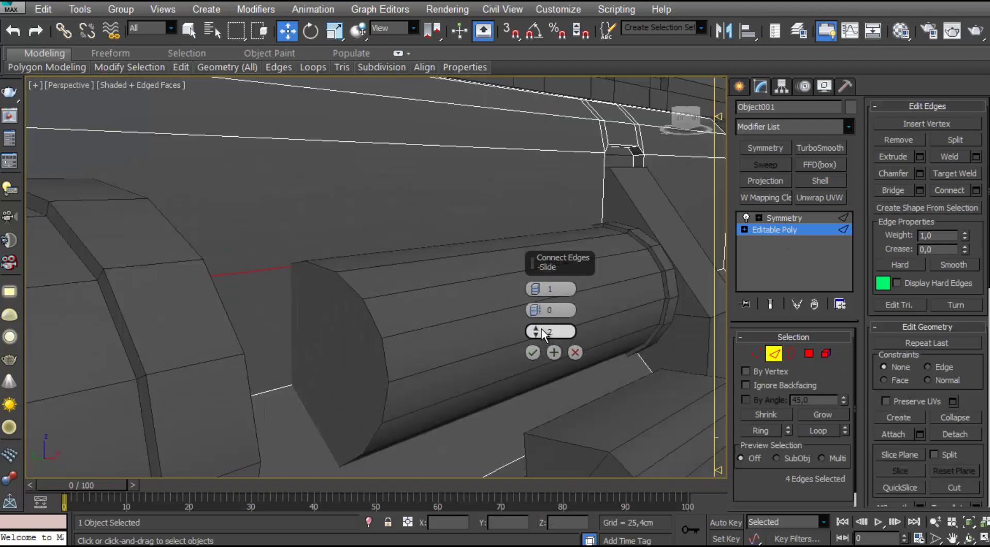
left_click(534, 353)
Connect the edges of the body's lower sloped strip with one lengthwise edge below the tube
left_click(644, 362)
key("alt+t")
left_click(976, 190)
scroll(519, 372, "down", 3)
middle_click_drag(519, 372, 336, 389, "alt")
left_click(976, 190)
left_click(533, 352)
Select the ring of lengthwise body edges between the cut-outs and connect it with a vertical loop near the tube's free end
left_click(439, 249)
key("alt+r")
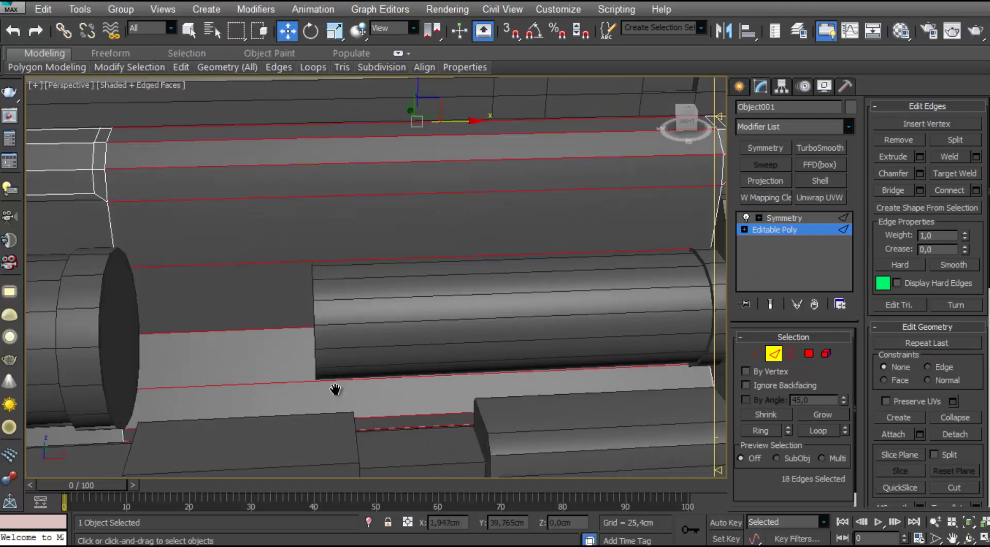
scroll(335, 389, "down", 2)
left_click(977, 190)
middle_click_drag(249, 366, 279, 350, "alt")
key("4")
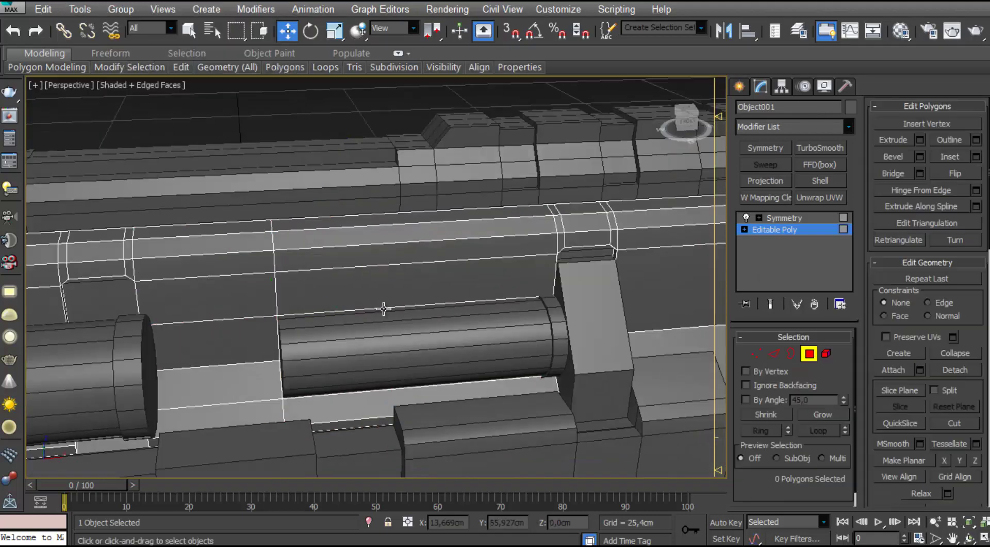
Isolate the body and delete the inner and outer wall polygons behind the tube to open a recess
left_click(382, 307)
key("alt+q")
left_click(417, 349, "ctrl")
middle_click_drag(417, 349, 177, 325, "alt")
left_click(310, 268, "ctrl")
middle_click_drag(304, 310, 221, 314, "alt")
key("Delete")
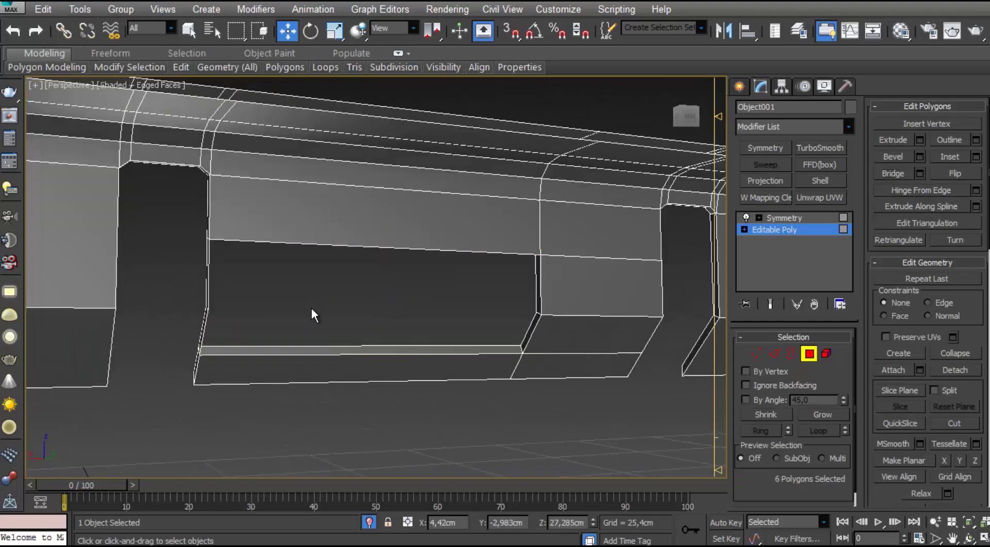